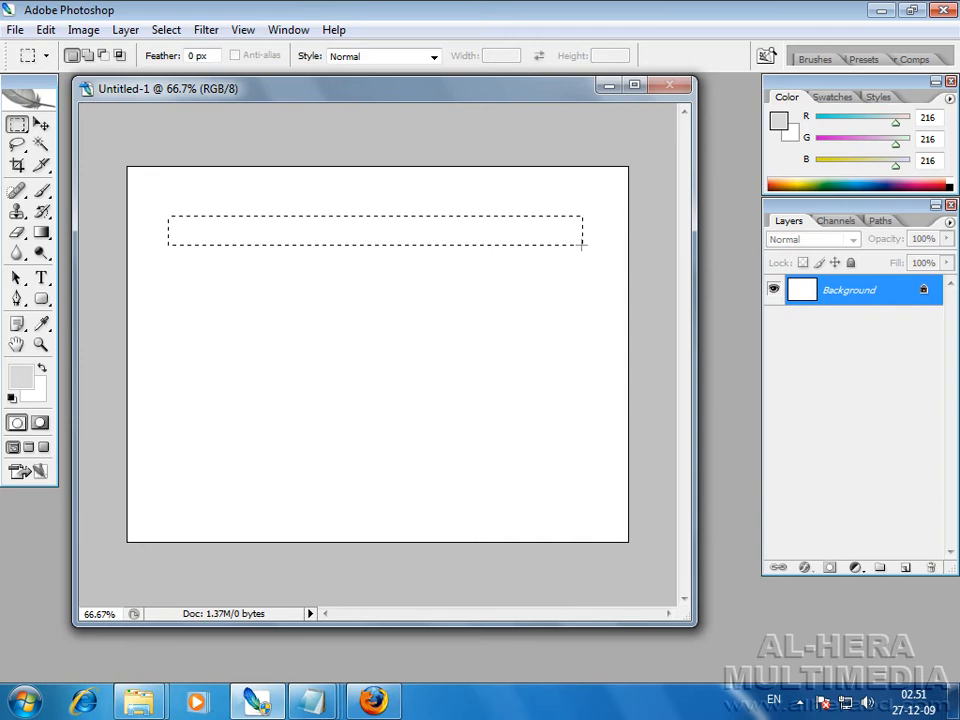
Select a long, thin horizontal rectangle across the upper part of the canvas and add a new layer for it.
{"action": "left_click_drag", "start_coordinate": [584, 250], "coordinate": [586, 253]}
{"action": "left_click_drag", "start_coordinate": [584, 250], "coordinate": [585, 253]}
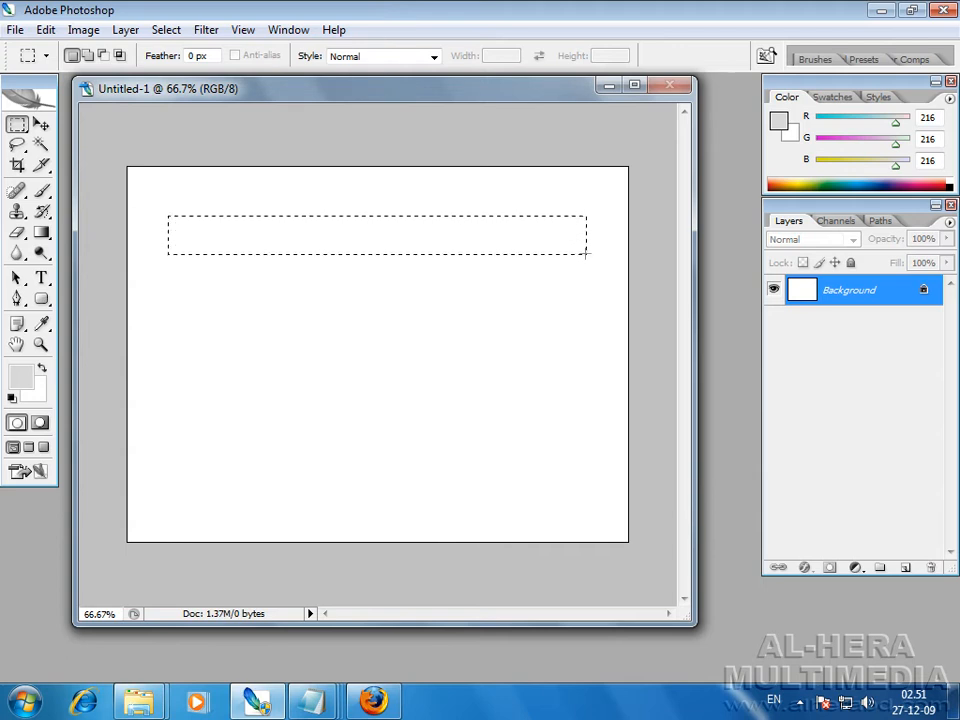
{"action": "left_click", "coordinate": [905, 569]}
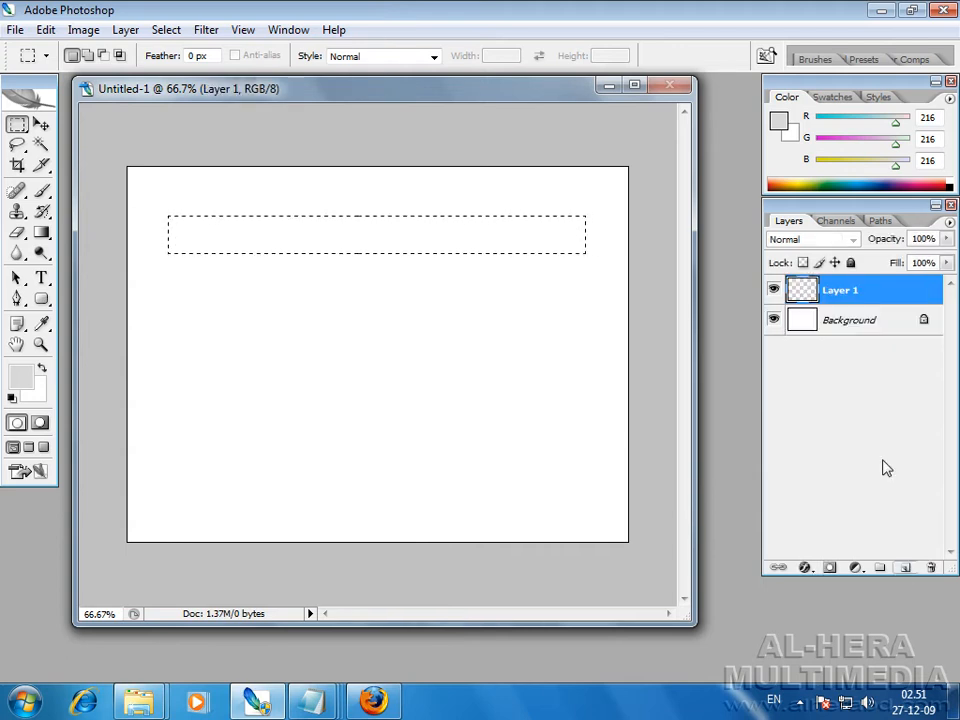
Fill the rectangular selection on Layer 1 with dark gray (RGB 89, 89, 89) using the Paint Bucket.
{"action": "left_click_drag", "start_coordinate": [41, 232], "coordinate": [100, 240]}
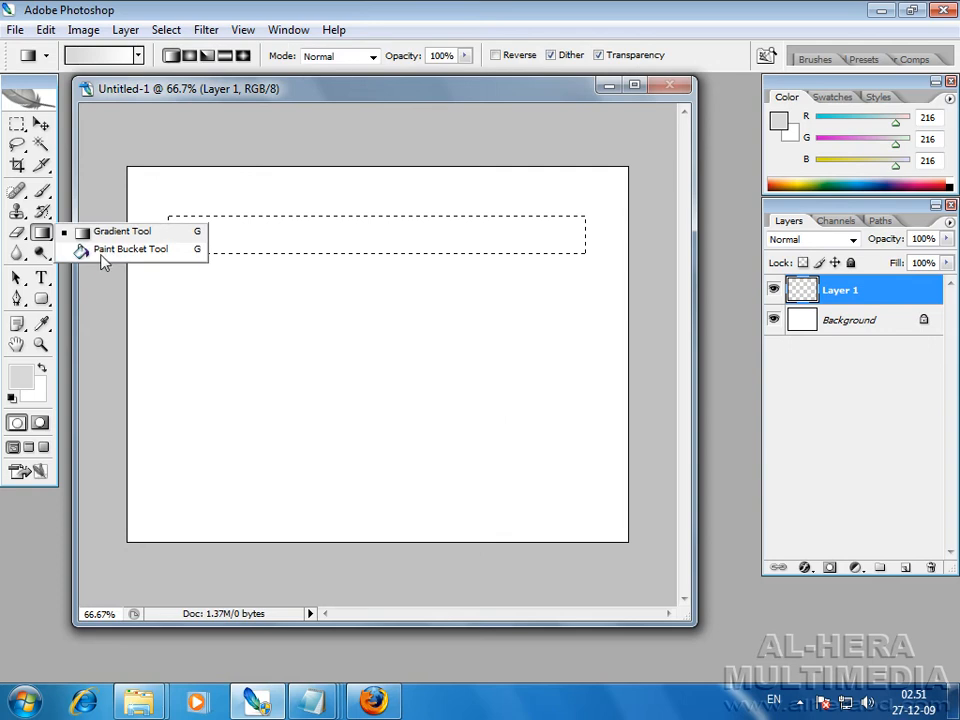
{"action": "left_click", "coordinate": [104, 262]}
{"action": "left_click", "coordinate": [26, 382]}
{"action": "left_click_drag", "start_coordinate": [630, 270], "coordinate": [340, 378]}
{"action": "key", "text": "Return"}
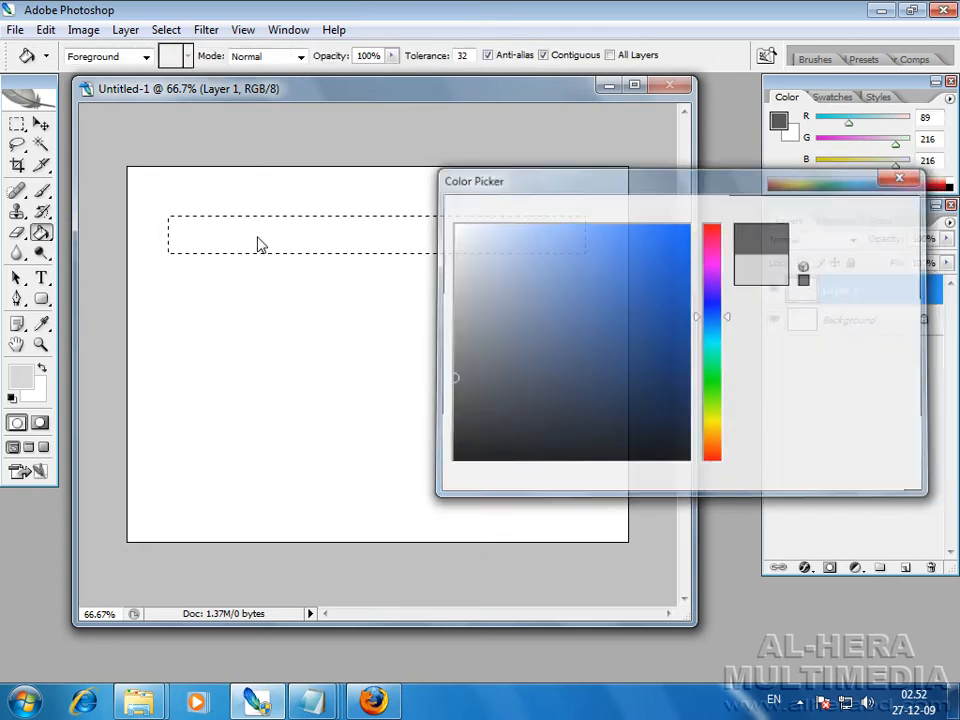
{"action": "left_click", "coordinate": [279, 232]}
Deselect the filled gray bar and switch to the Move tool.
{"action": "left_click", "coordinate": [16, 126]}
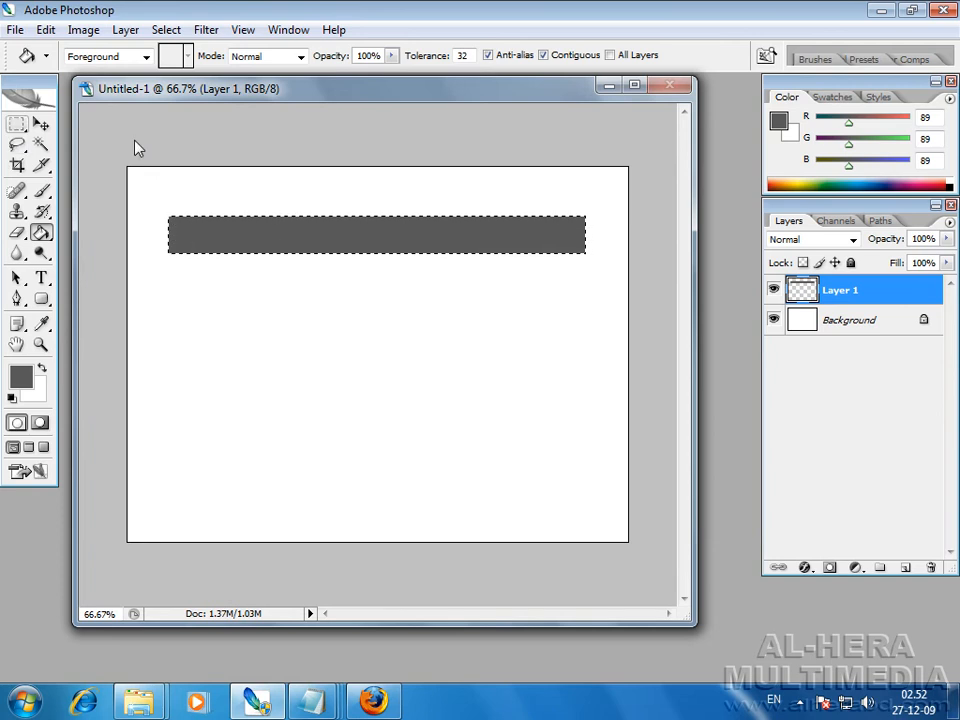
{"action": "left_click", "coordinate": [134, 142]}
{"action": "left_click", "coordinate": [39, 123]}
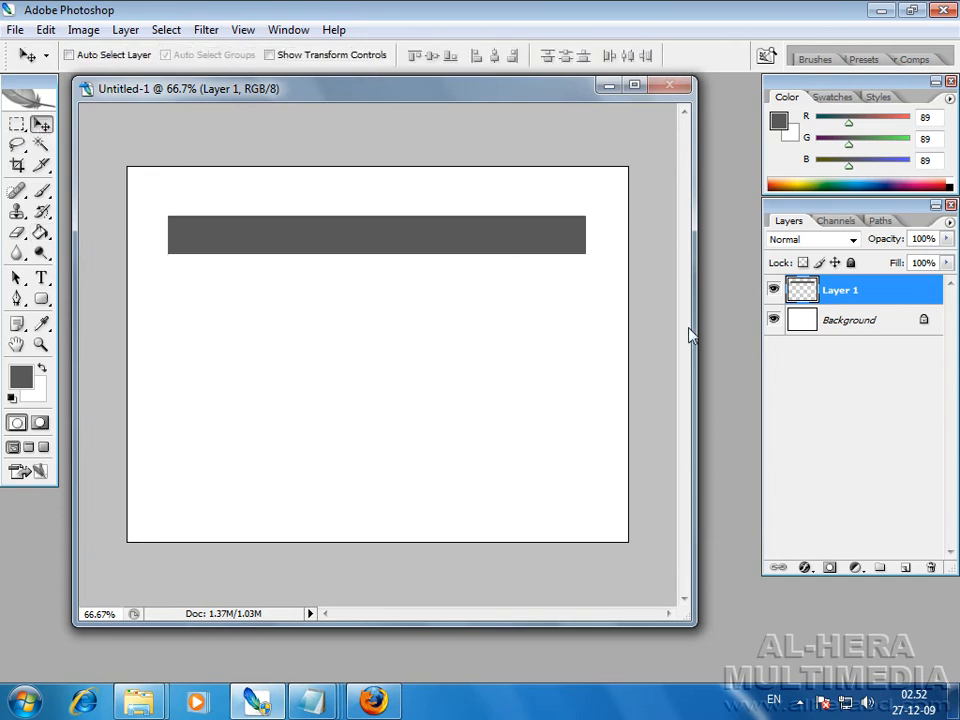
Add a Gradient Overlay effect to Layer 1 and set its blend mode to Soft Light.
{"action": "left_click", "coordinate": [806, 569]}
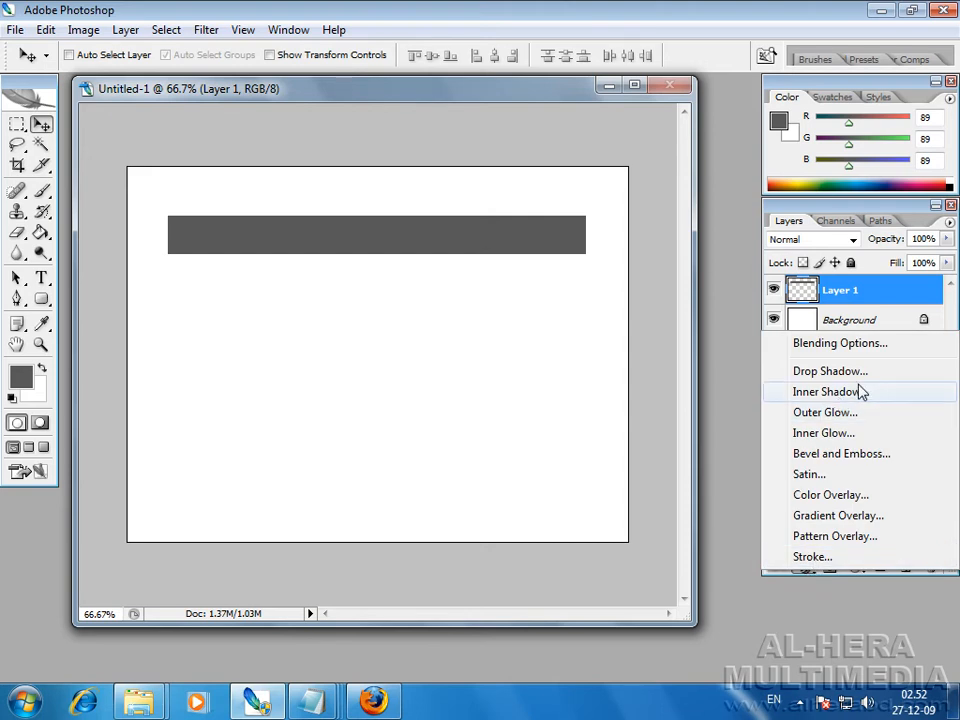
{"action": "left_click", "coordinate": [846, 520]}
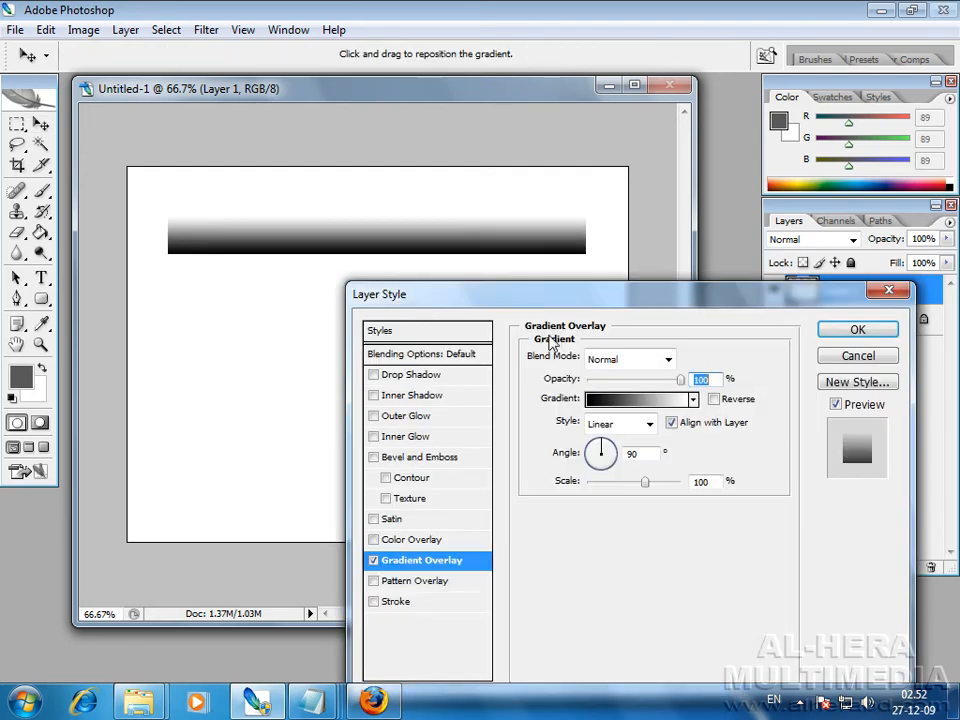
{"action": "left_click_drag", "start_coordinate": [540, 293], "coordinate": [477, 293]}
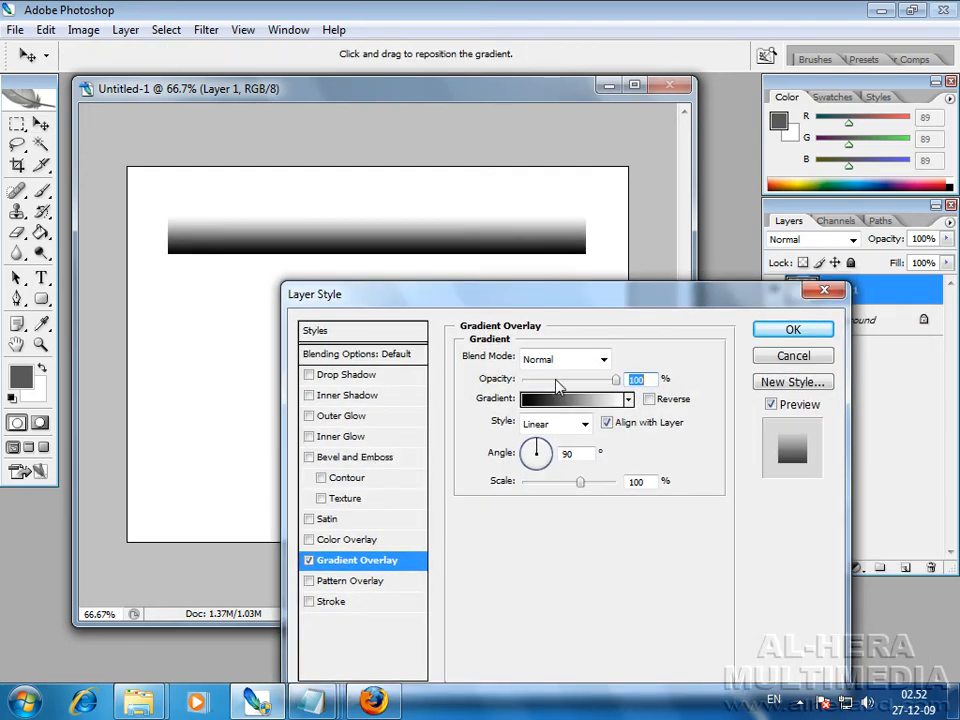
{"action": "left_click", "coordinate": [603, 359]}
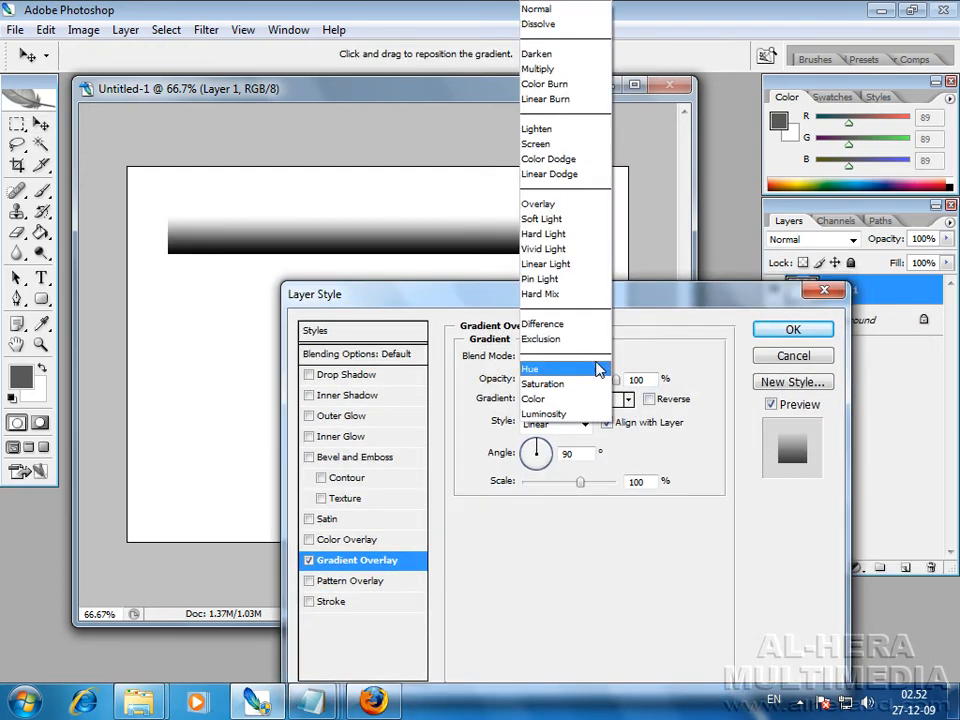
{"action": "left_click", "coordinate": [568, 208]}
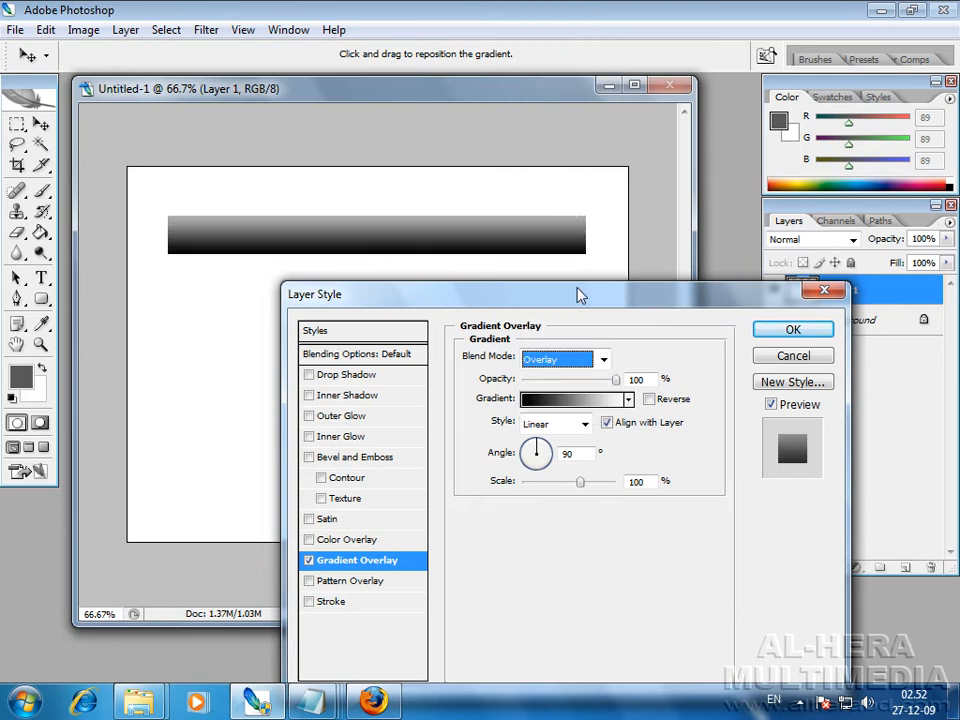
{"action": "left_click", "coordinate": [603, 362]}
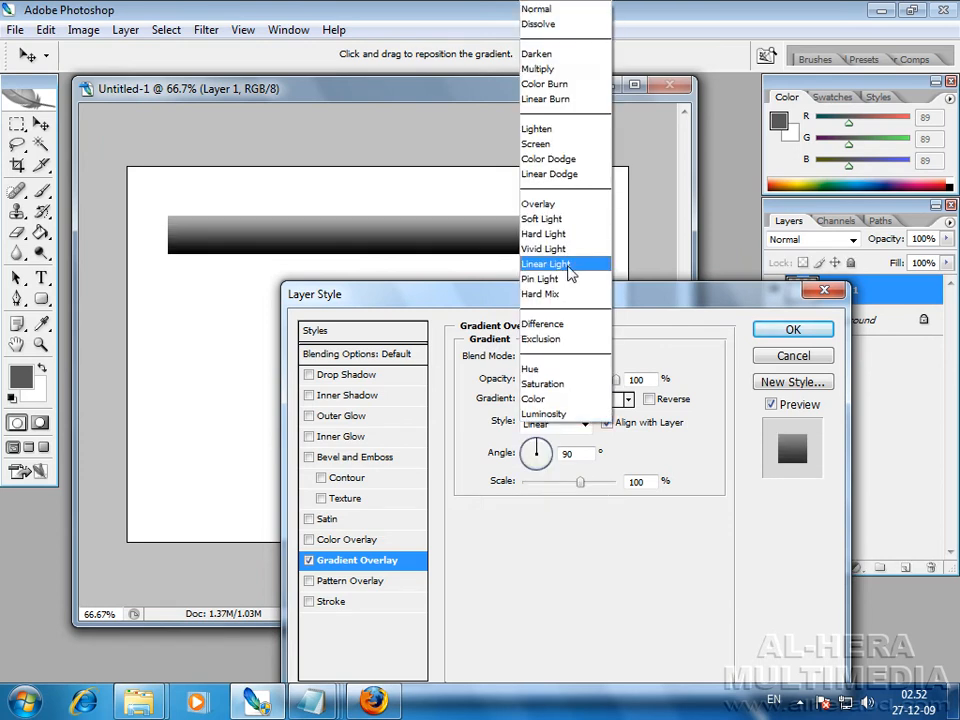
{"action": "left_click", "coordinate": [577, 228]}
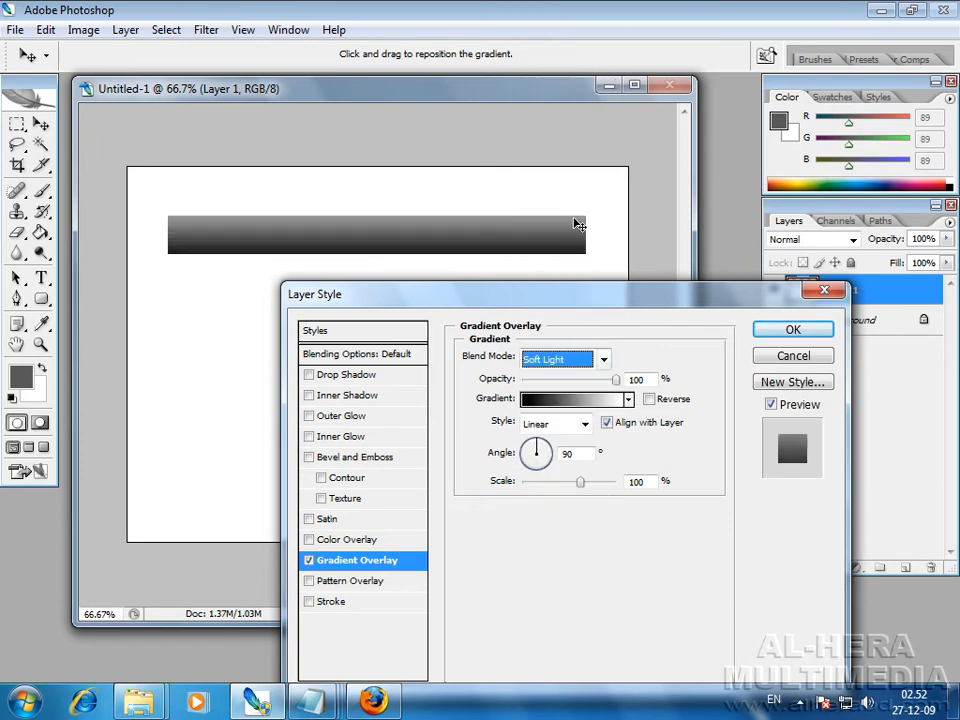
Change the overlay gradient's black starting color stop to dark gray #555555.
{"action": "left_click", "coordinate": [530, 402]}
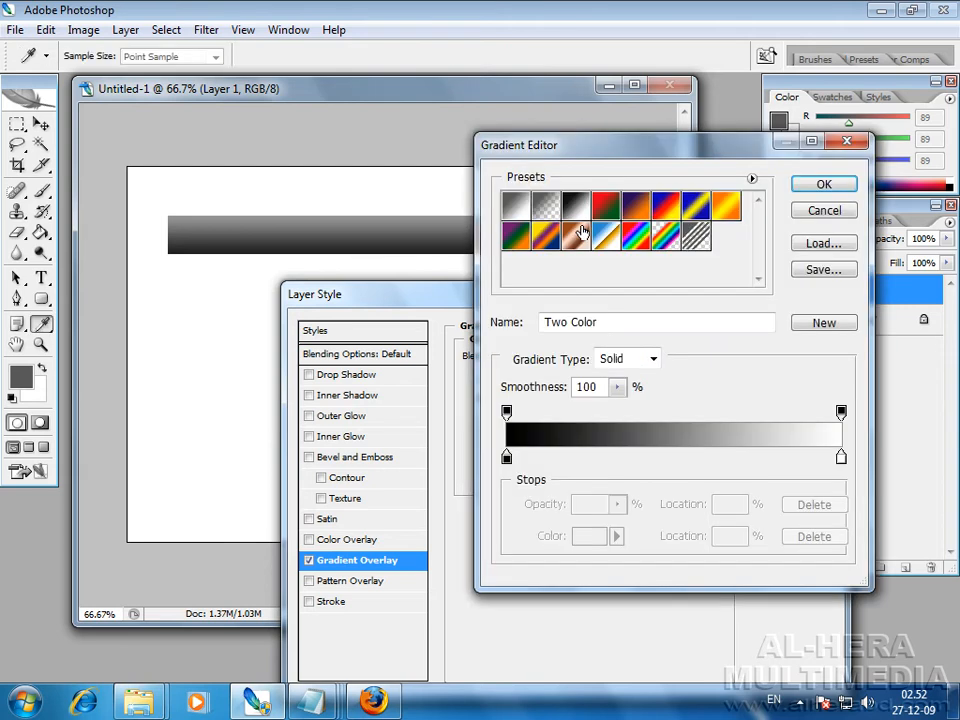
{"action": "left_click", "coordinate": [507, 457]}
{"action": "double_click", "coordinate": [507, 457]}
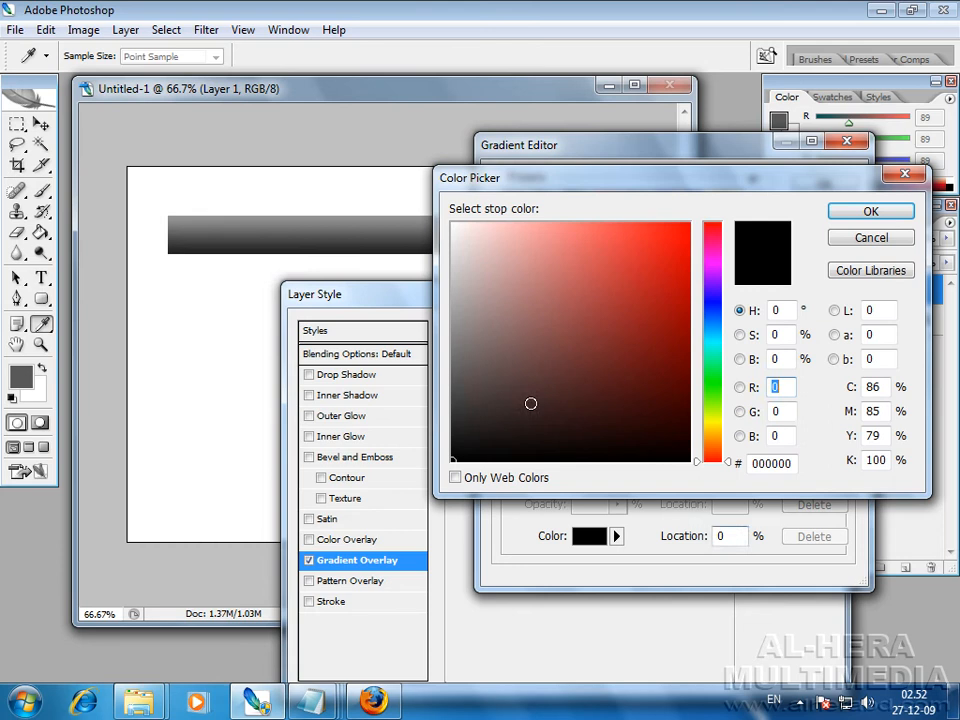
{"action": "mouse_move", "coordinate": [465, 386]}
{"action": "left_mouse_down"}
{"action": "mouse_move", "coordinate": [422, 368]}
{"action": "mouse_move", "coordinate": [480, 360]}
{"action": "mouse_move", "coordinate": [430, 405]}
{"action": "mouse_move", "coordinate": [427, 382]}
{"action": "left_mouse_up"}
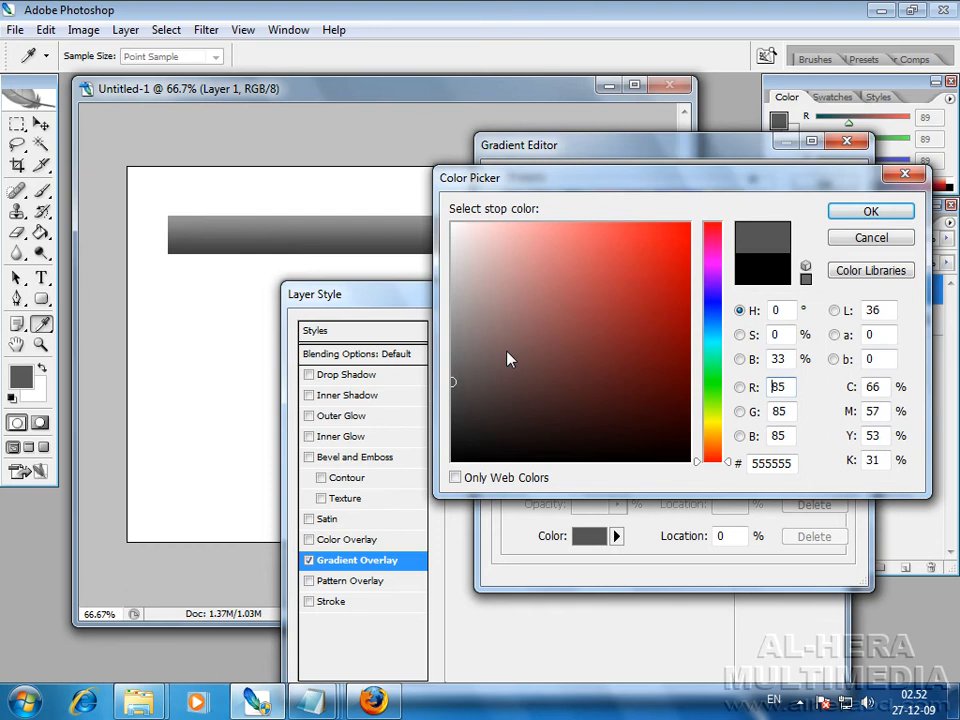
{"action": "left_click", "coordinate": [870, 211]}
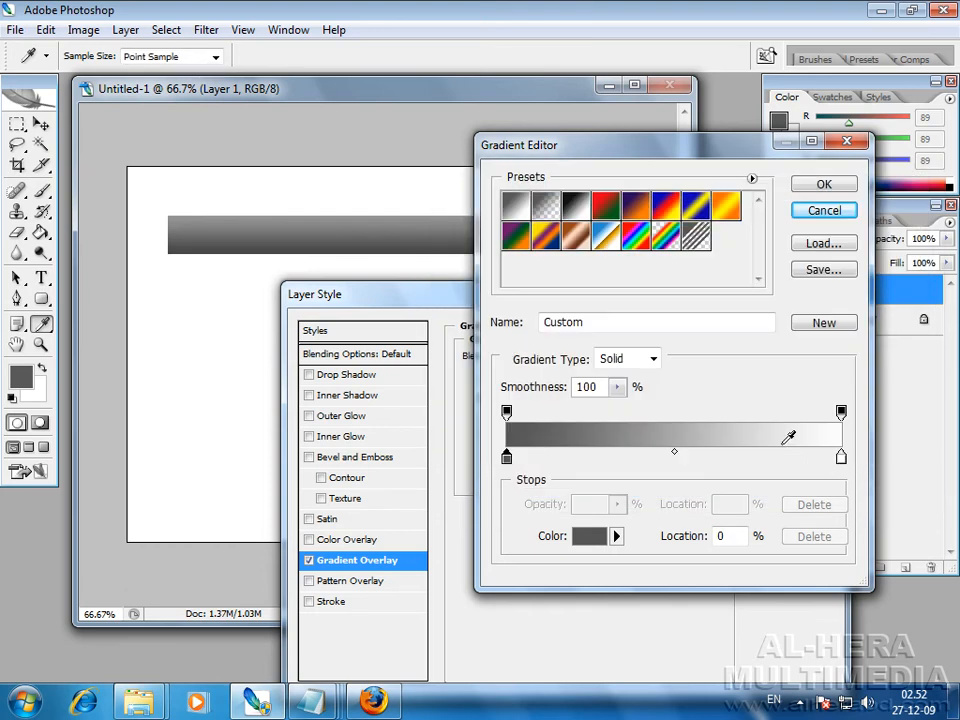
Change the gradient's white end color stop to gray #999999 and apply the Gradient Overlay to the bar.
{"action": "double_click", "coordinate": [841, 457]}
{"action": "mouse_move", "coordinate": [481, 293]}
{"action": "left_mouse_down"}
{"action": "mouse_move", "coordinate": [435, 253]}
{"action": "mouse_move", "coordinate": [427, 323]}
{"action": "mouse_move", "coordinate": [446, 344]}
{"action": "mouse_move", "coordinate": [462, 332]}
{"action": "mouse_move", "coordinate": [442, 310]}
{"action": "mouse_move", "coordinate": [440, 326]}
{"action": "mouse_move", "coordinate": [448, 317]}
{"action": "left_mouse_up"}
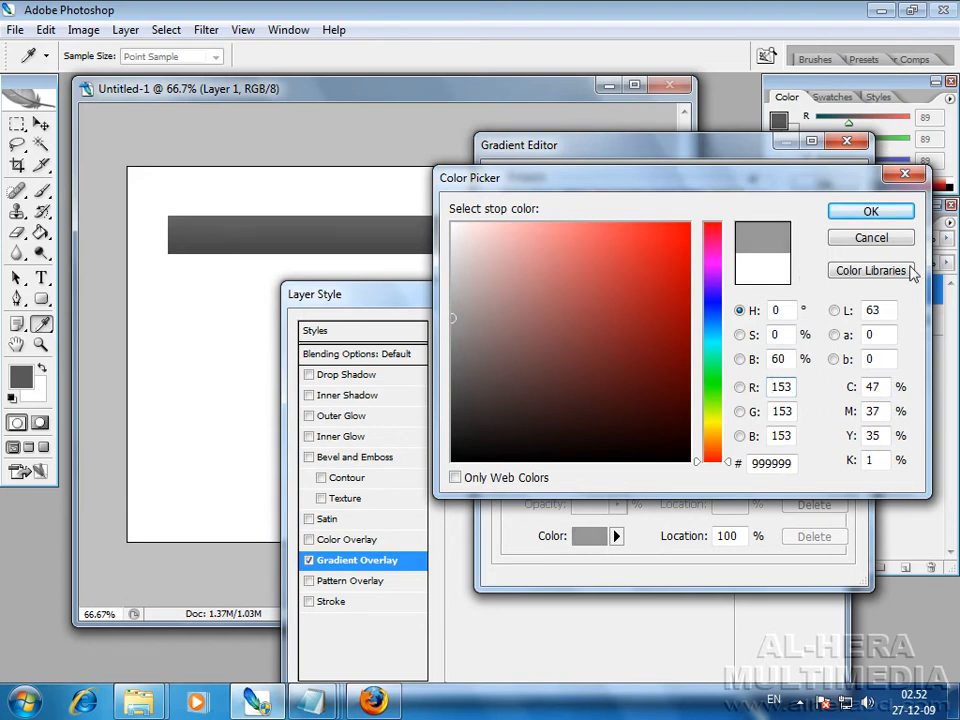
{"action": "left_click", "coordinate": [872, 207]}
{"action": "left_click", "coordinate": [823, 184]}
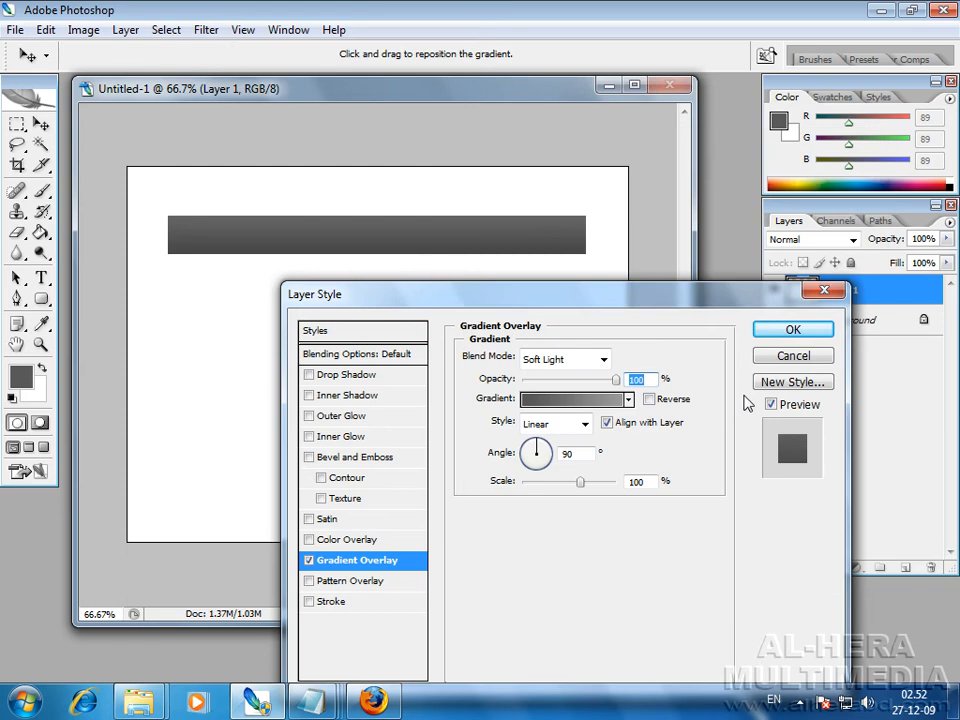
{"action": "left_click", "coordinate": [785, 331]}
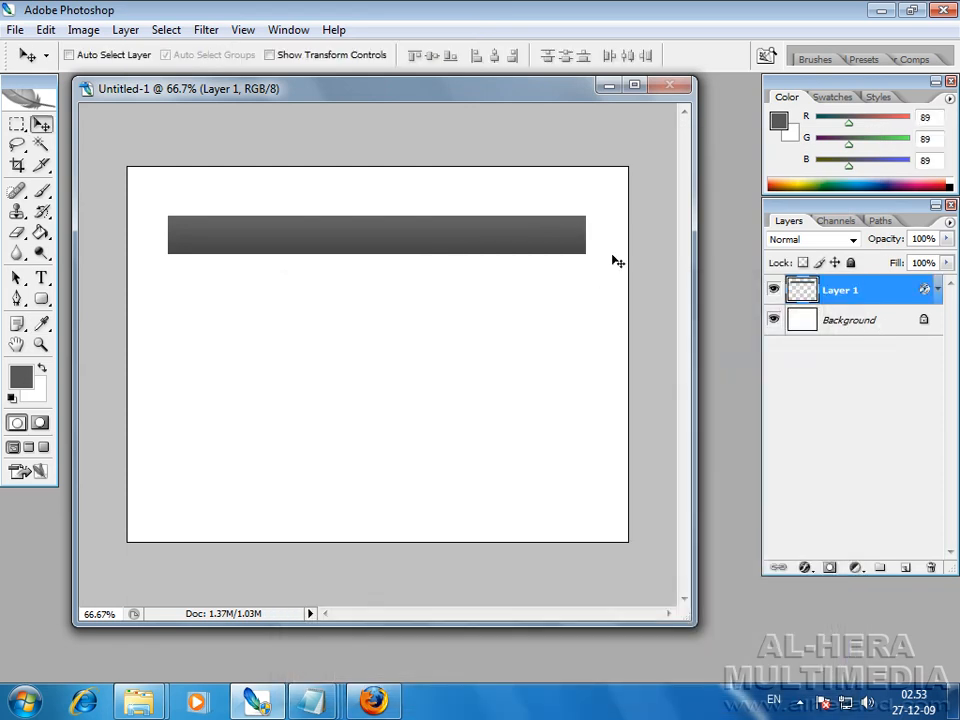
Load the outline of the bar on Layer 1 as a selection.
{"action": "left_click", "coordinate": [805, 296], "text": "ctrl"}
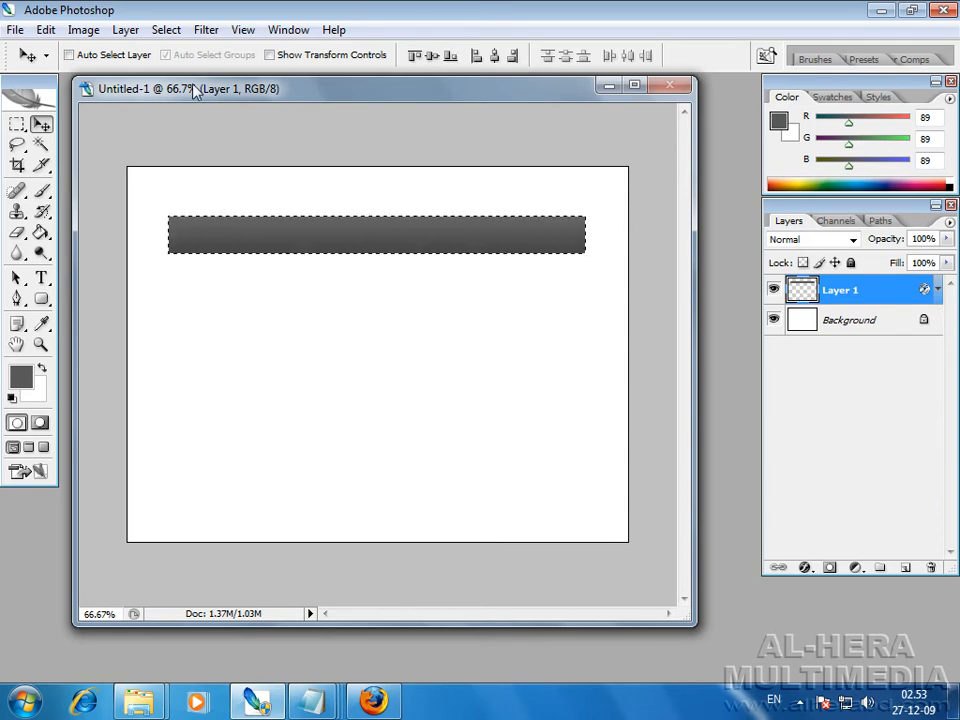
{"action": "left_click", "coordinate": [203, 33]}
{"action": "mouse_move", "coordinate": [265, 241]}
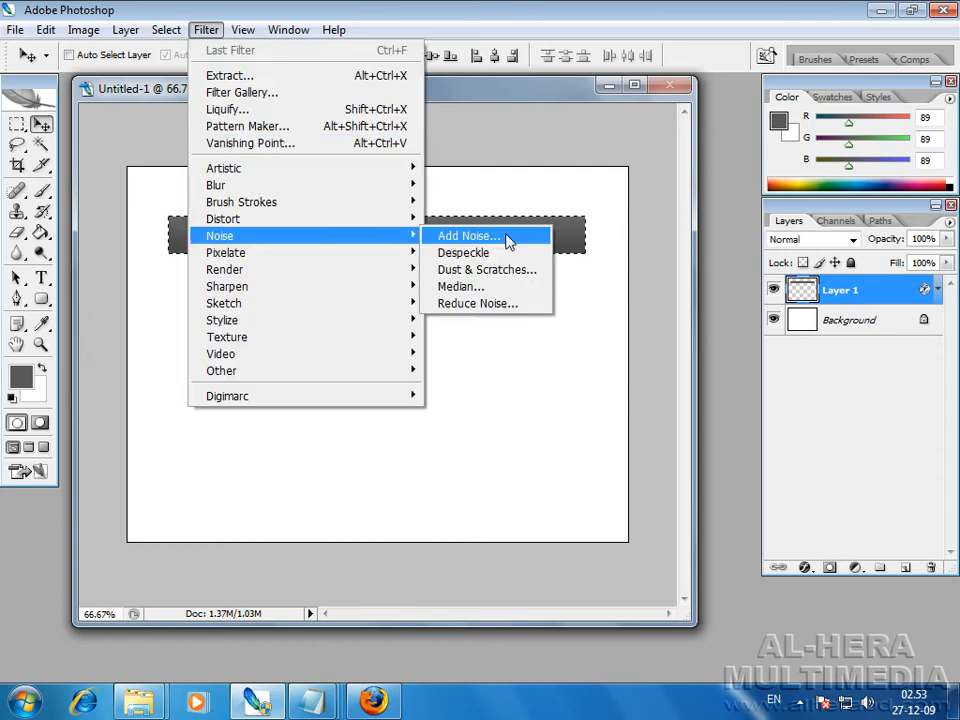
{"action": "left_click", "coordinate": [498, 238]}
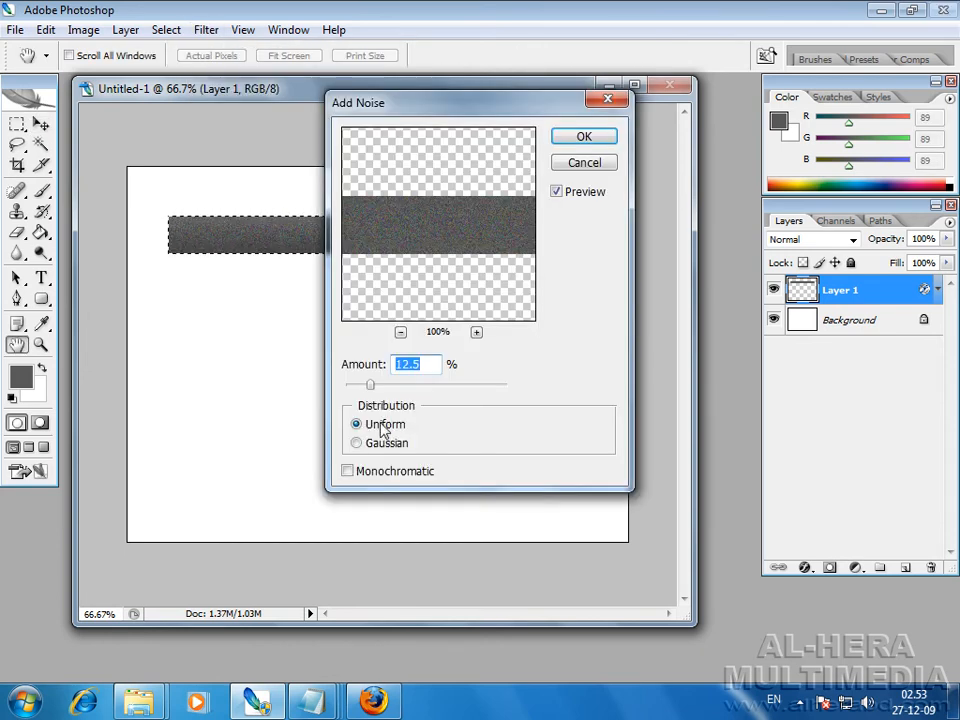
{"action": "left_click", "coordinate": [350, 471]}
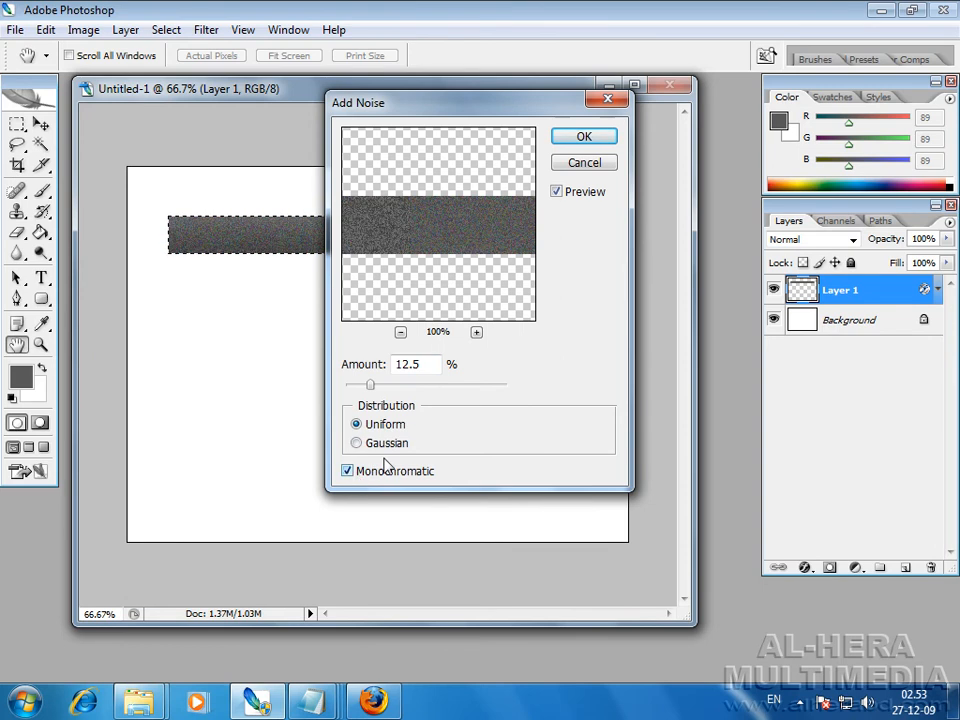
{"action": "left_click", "coordinate": [374, 446]}
{"action": "left_click", "coordinate": [376, 425]}
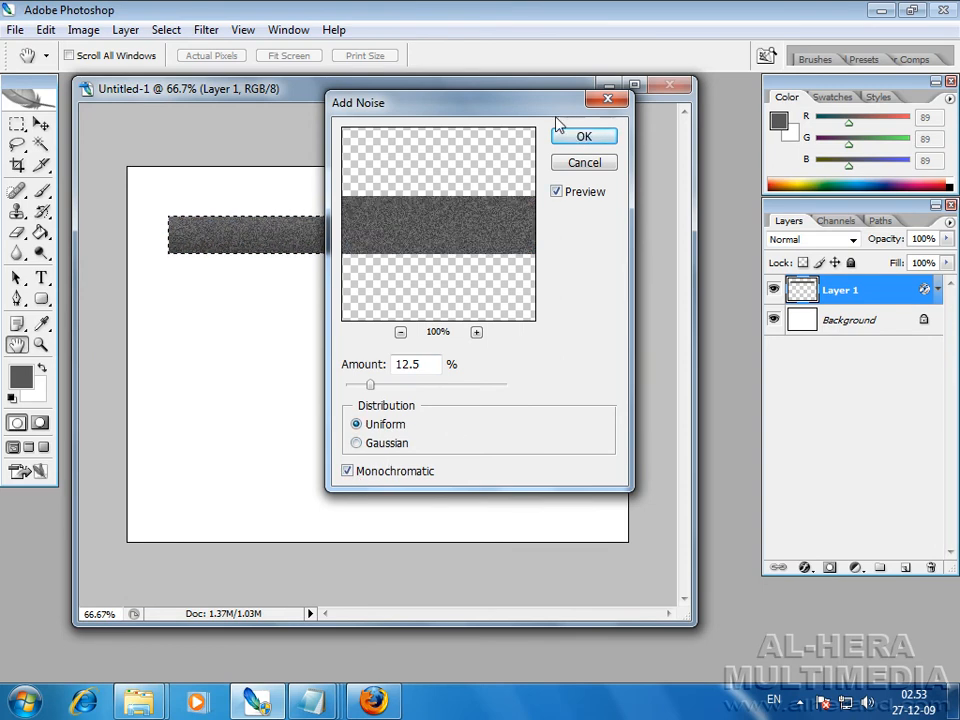
{"action": "left_click_drag", "start_coordinate": [539, 105], "coordinate": [611, 160]}
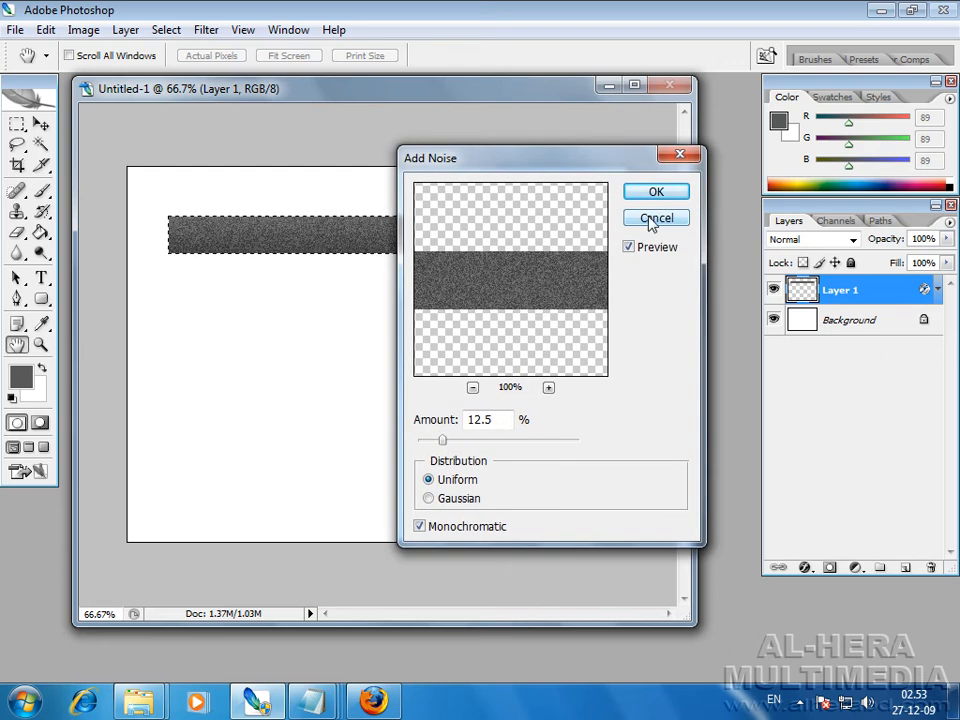
{"action": "left_click_drag", "start_coordinate": [442, 440], "coordinate": [428, 447]}
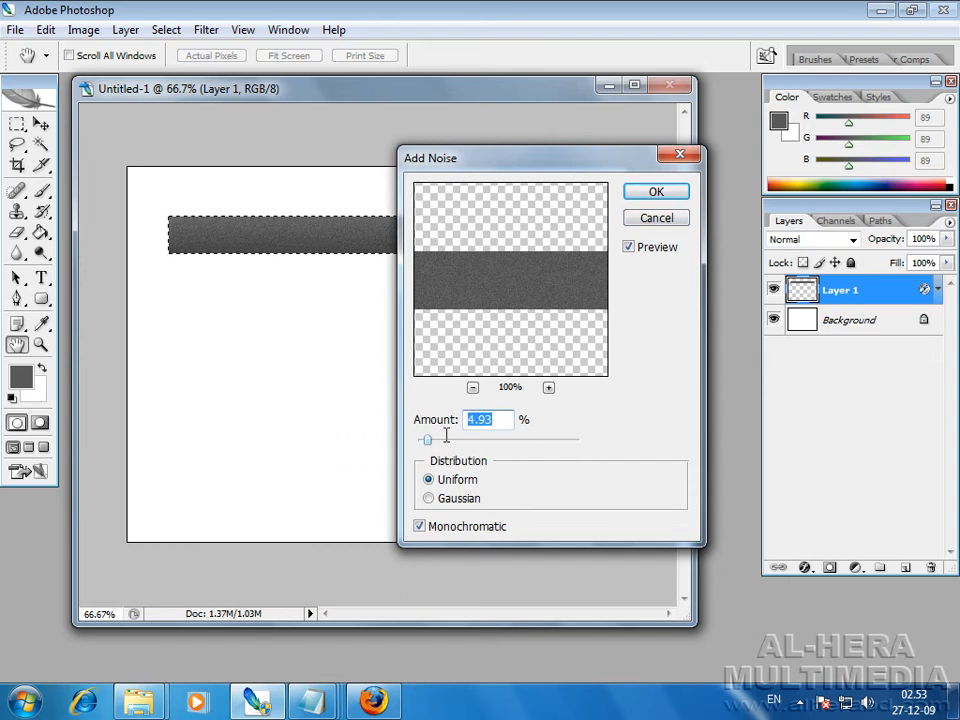
Duplicate Layer 1 and apply Add Noise to the copy with a 3% amount, Uniform distribution and Monochromatic enabled.
{"action": "left_click_drag", "start_coordinate": [857, 297], "coordinate": [908, 567]}
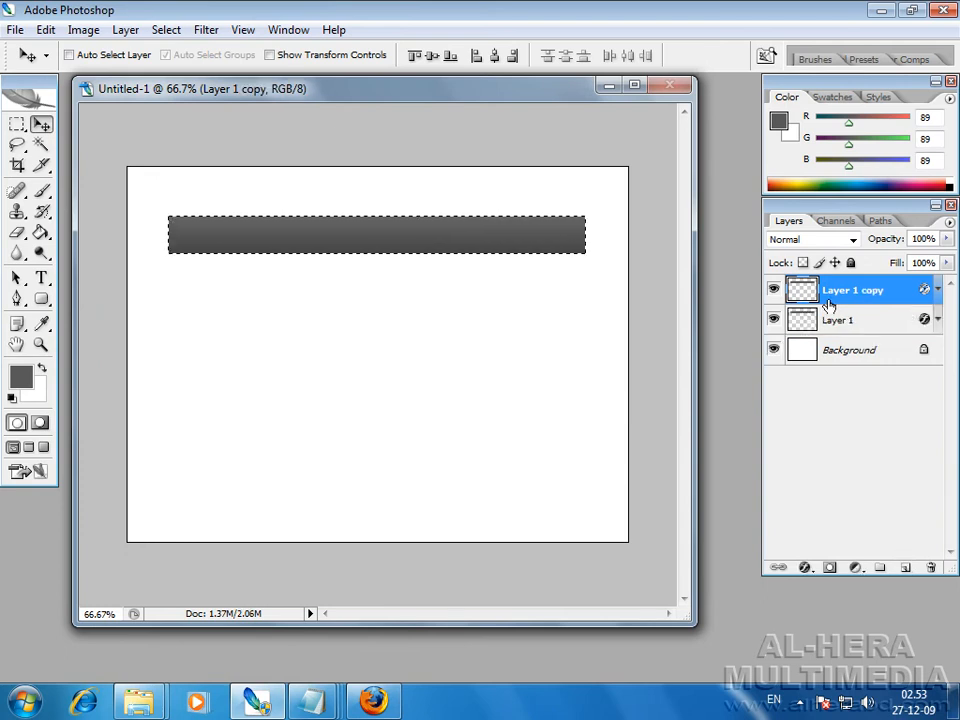
{"action": "left_click", "coordinate": [206, 30]}
{"action": "mouse_move", "coordinate": [253, 236]}
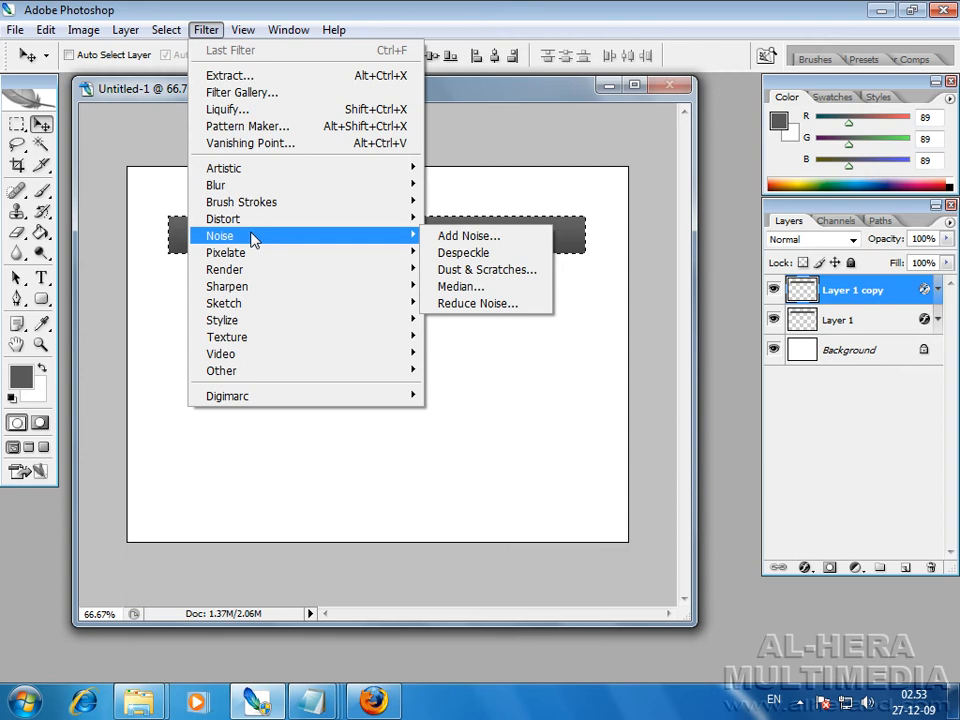
{"action": "left_click", "coordinate": [486, 243]}
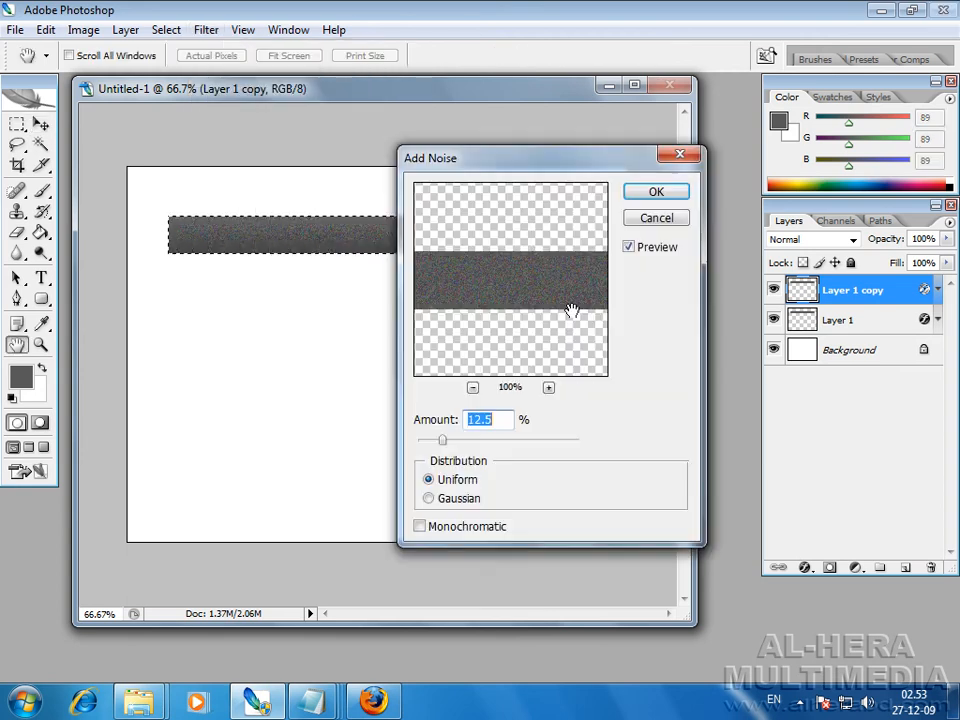
{"action": "left_click", "coordinate": [463, 527]}
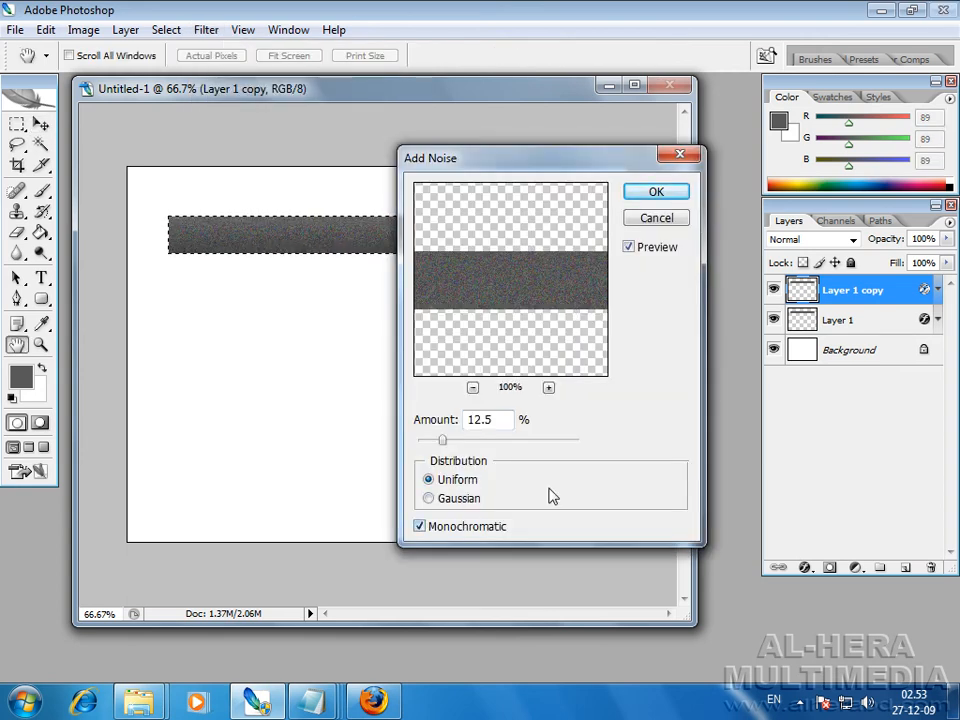
{"action": "left_click_drag", "start_coordinate": [451, 437], "coordinate": [426, 439]}
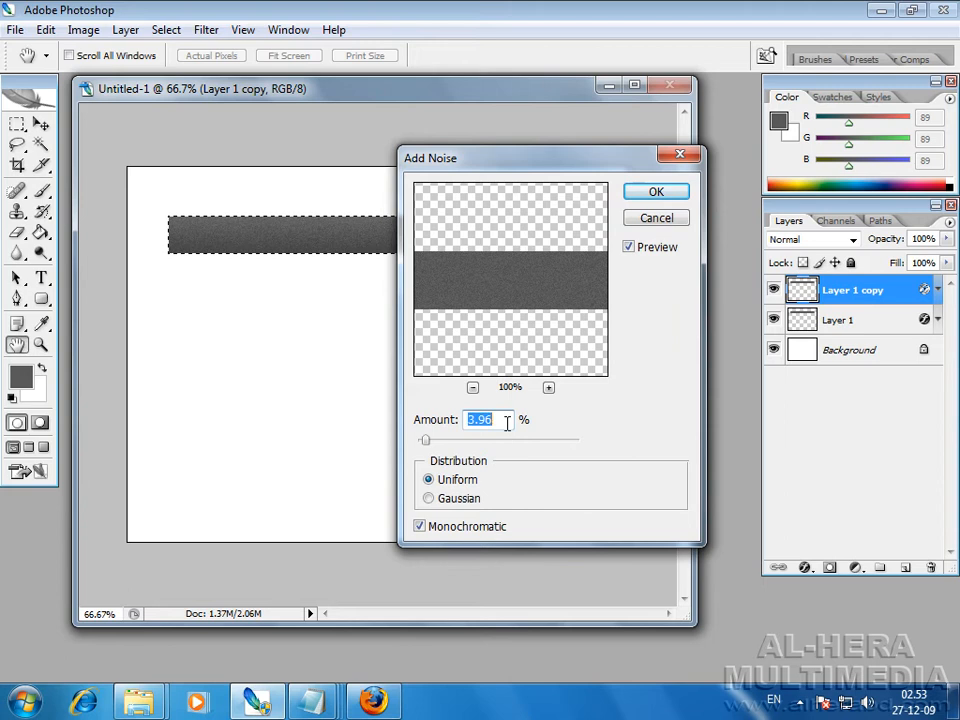
{"action": "type", "text": "3"}
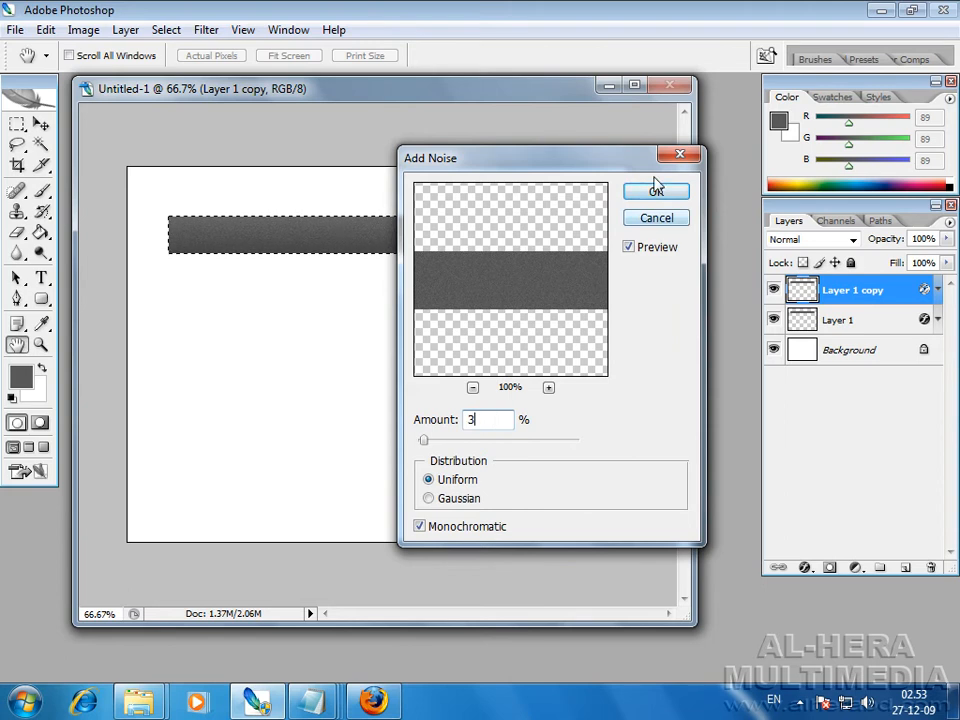
{"action": "left_click", "coordinate": [656, 198]}
Clear the selection around the textured bar and return to the Move tool.
{"action": "left_click", "coordinate": [17, 127]}
{"action": "left_click", "coordinate": [373, 159]}
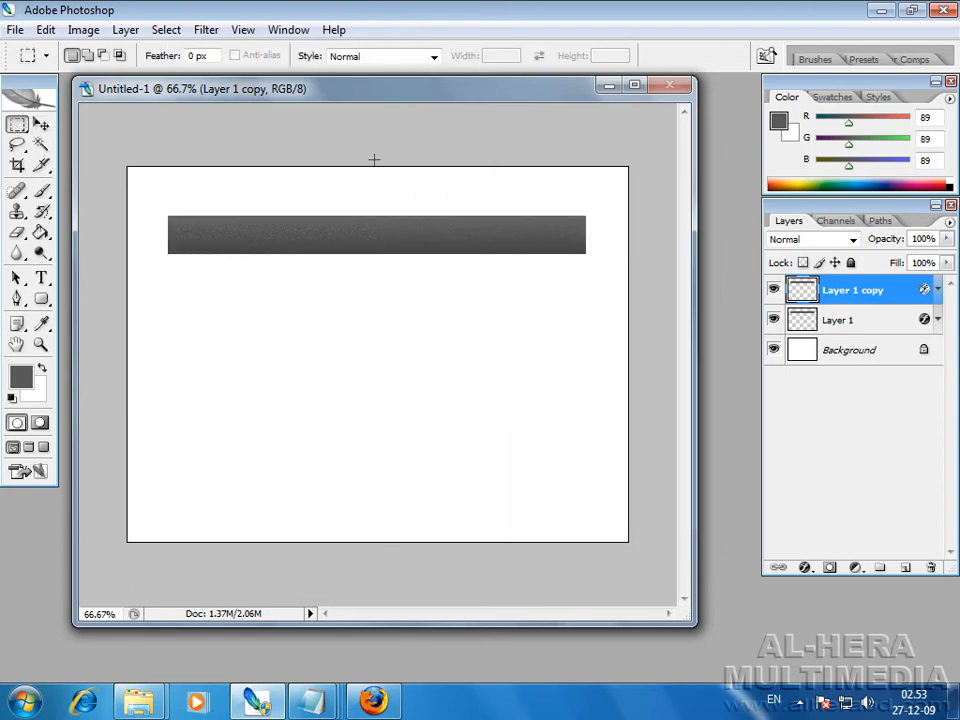
{"action": "left_click", "coordinate": [40, 124]}
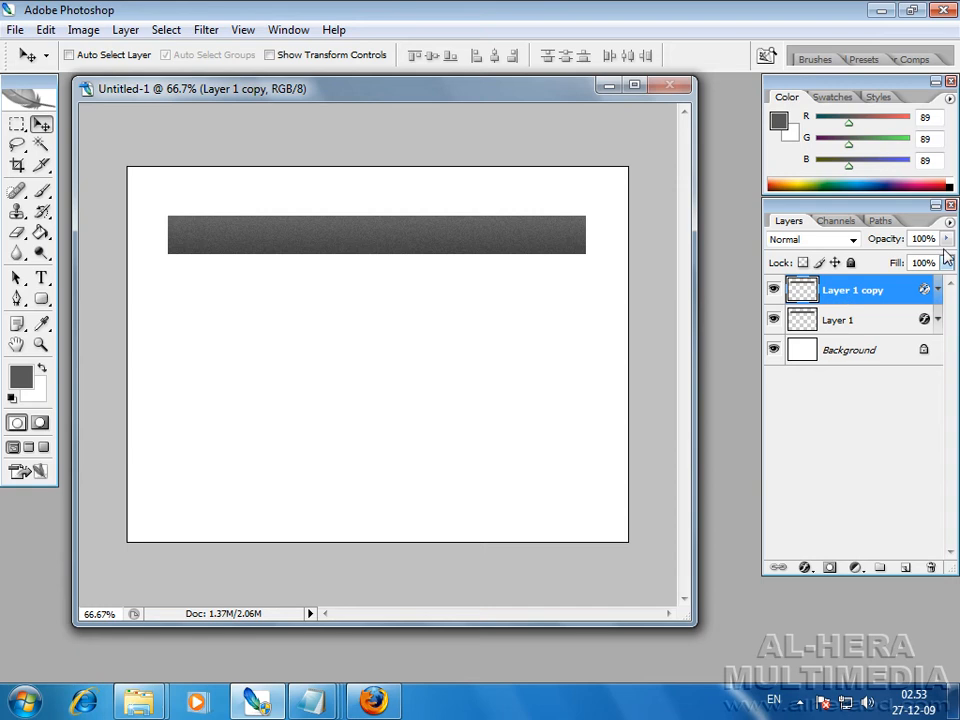
Reduce the opacity of Layer 1 copy and merge it with Layer 1.
{"action": "left_click", "coordinate": [946, 240]}
{"action": "left_click_drag", "start_coordinate": [946, 250], "coordinate": [899, 263]}
{"action": "left_click", "coordinate": [850, 321], "text": "shift"}
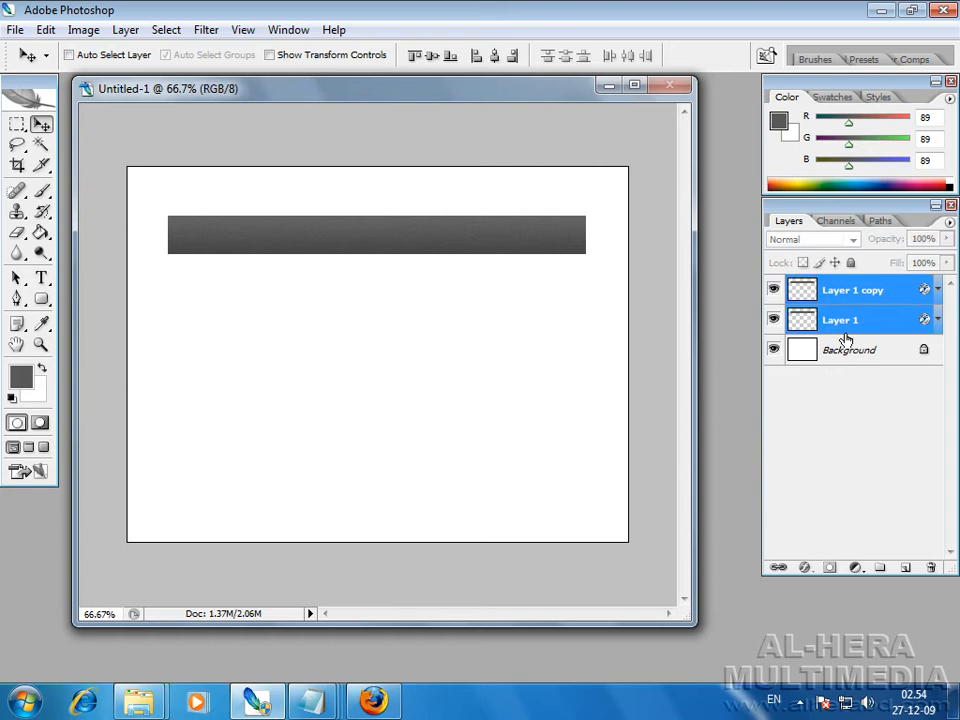
{"action": "key", "text": "ctrl+e"}
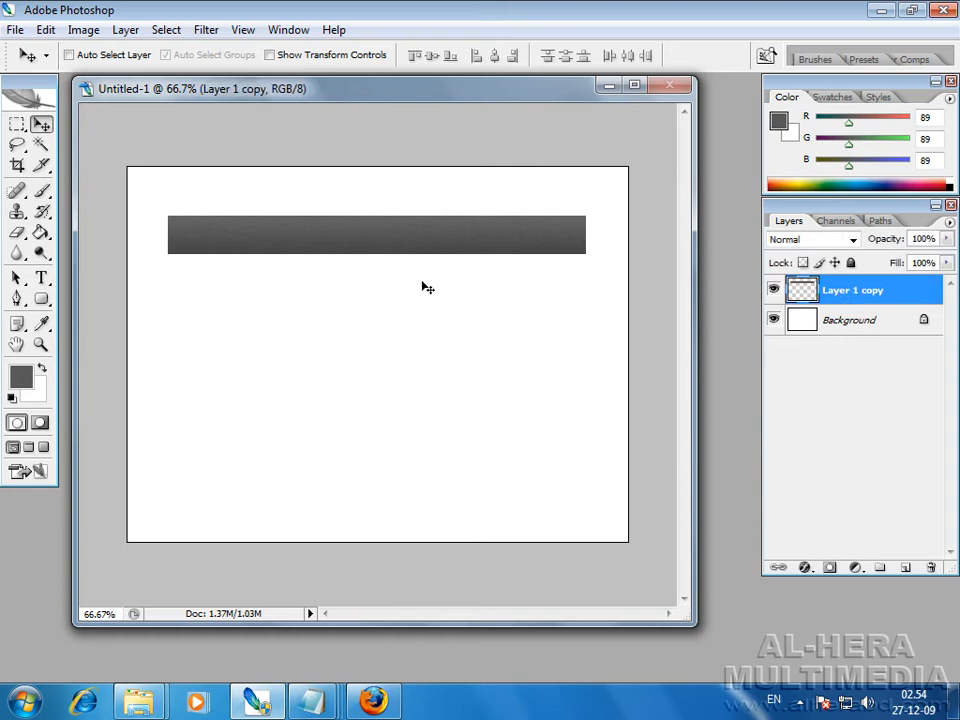
Draw a rectangular selection inside the bar, with thin margins above and below and wider margins at both ends.
{"action": "left_click", "coordinate": [16, 126]}
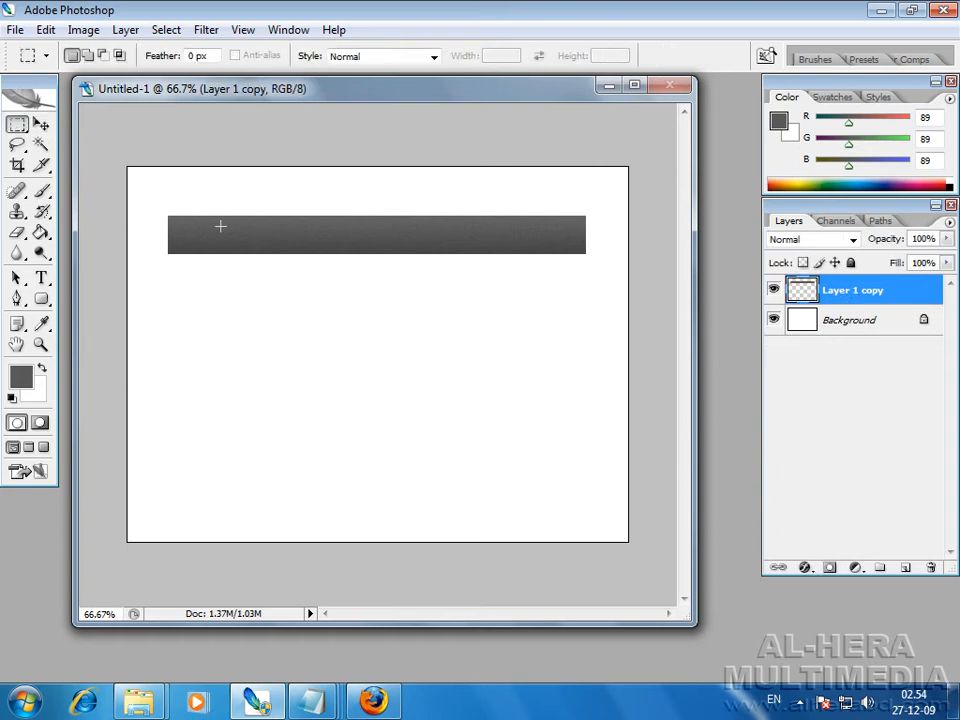
{"action": "left_click_drag", "start_coordinate": [497, 243], "coordinate": [533, 248]}
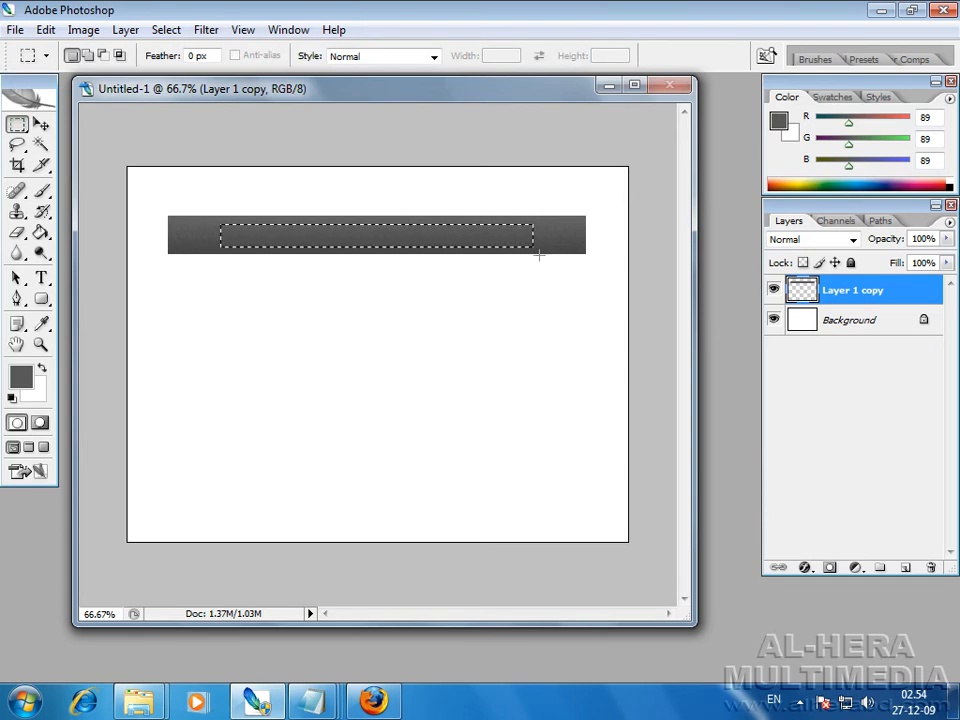
{"action": "left_click", "coordinate": [216, 221]}
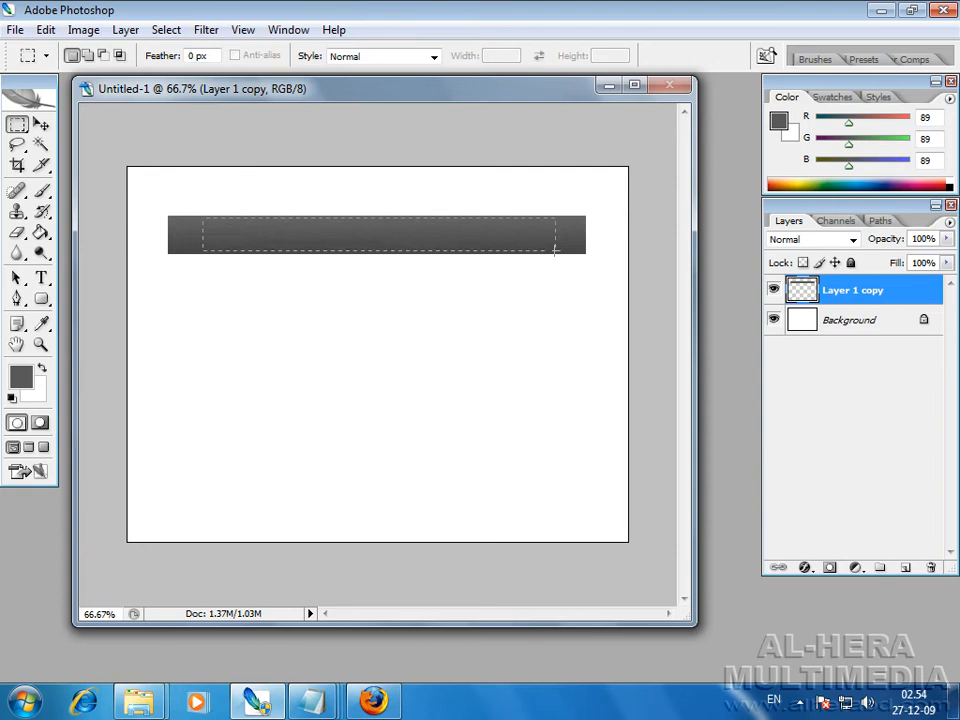
{"action": "left_click_drag", "start_coordinate": [557, 249], "coordinate": [557, 249]}
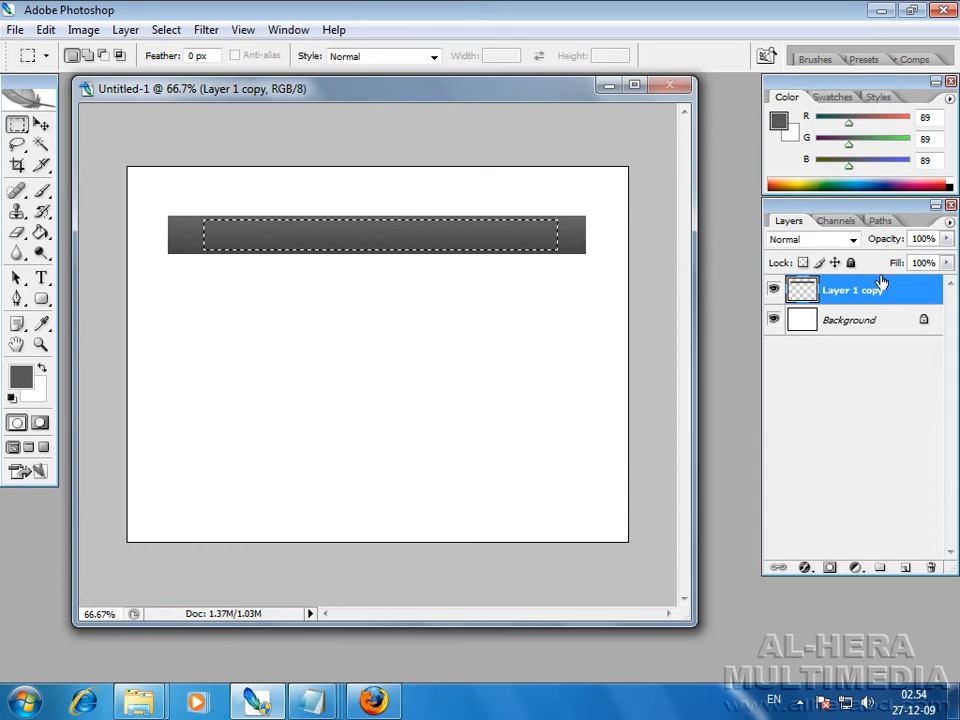
Create a new layer and fill the rectangular selection with dark gray, RGB 35, 35, 35.
{"action": "left_click", "coordinate": [904, 568]}
{"action": "left_click", "coordinate": [21, 376]}
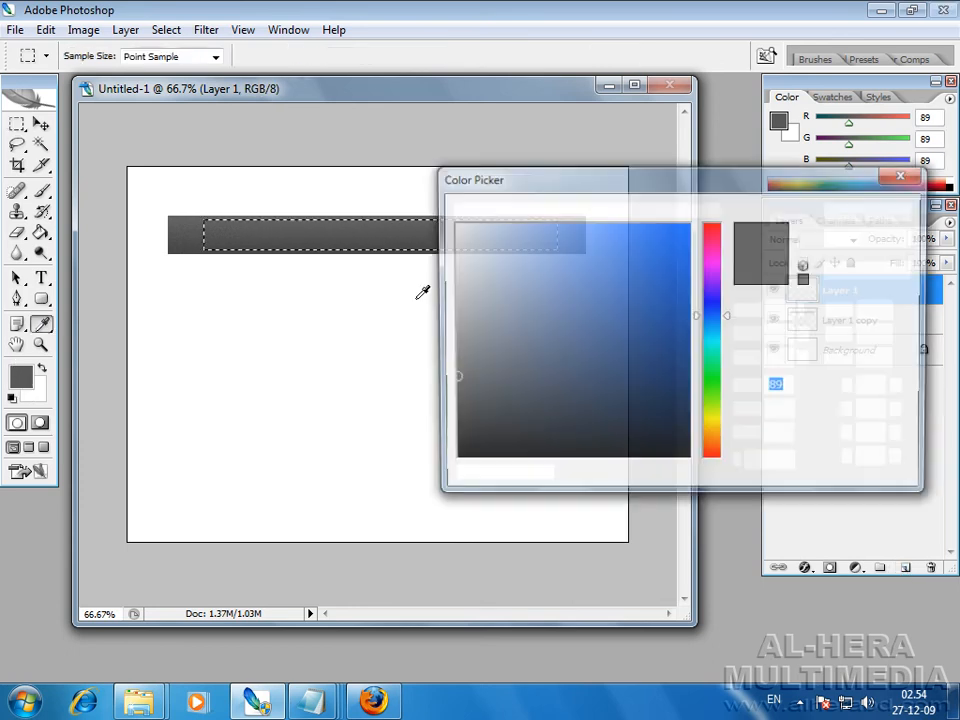
{"action": "mouse_move", "coordinate": [596, 242]}
{"action": "left_mouse_down"}
{"action": "mouse_move", "coordinate": [401, 394]}
{"action": "mouse_move", "coordinate": [386, 420]}
{"action": "left_mouse_up"}
{"action": "left_click", "coordinate": [870, 211]}
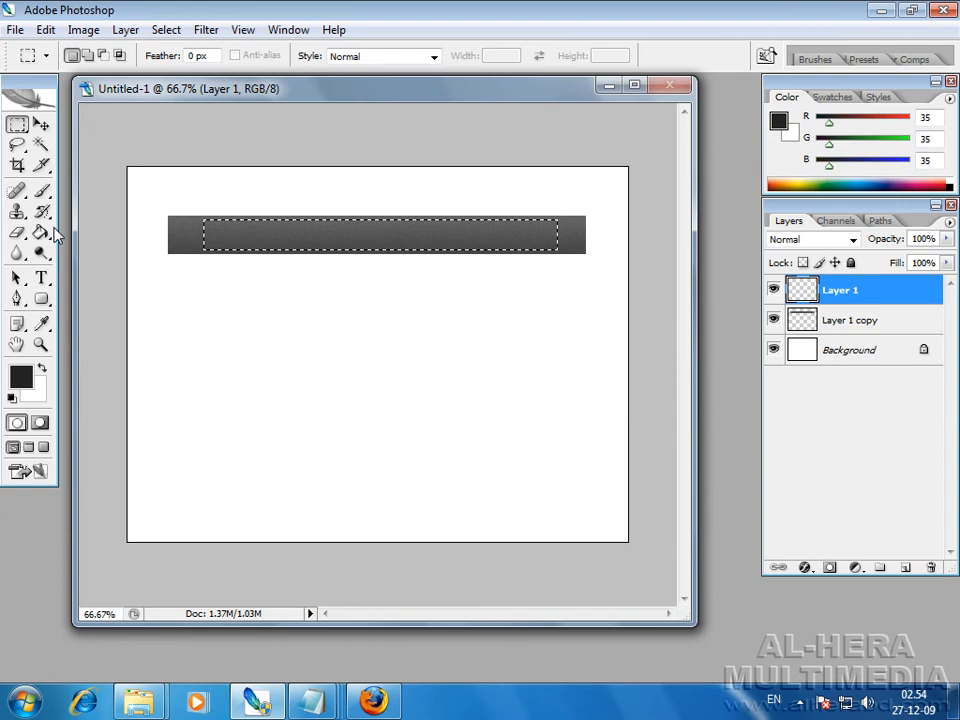
{"action": "left_click", "coordinate": [40, 232]}
{"action": "left_click", "coordinate": [300, 231]}
{"action": "left_click", "coordinate": [17, 124]}
{"action": "key", "text": "ctrl+d"}
{"action": "key", "text": "v"}
{"action": "key", "text": "ctrl+shift+d"}
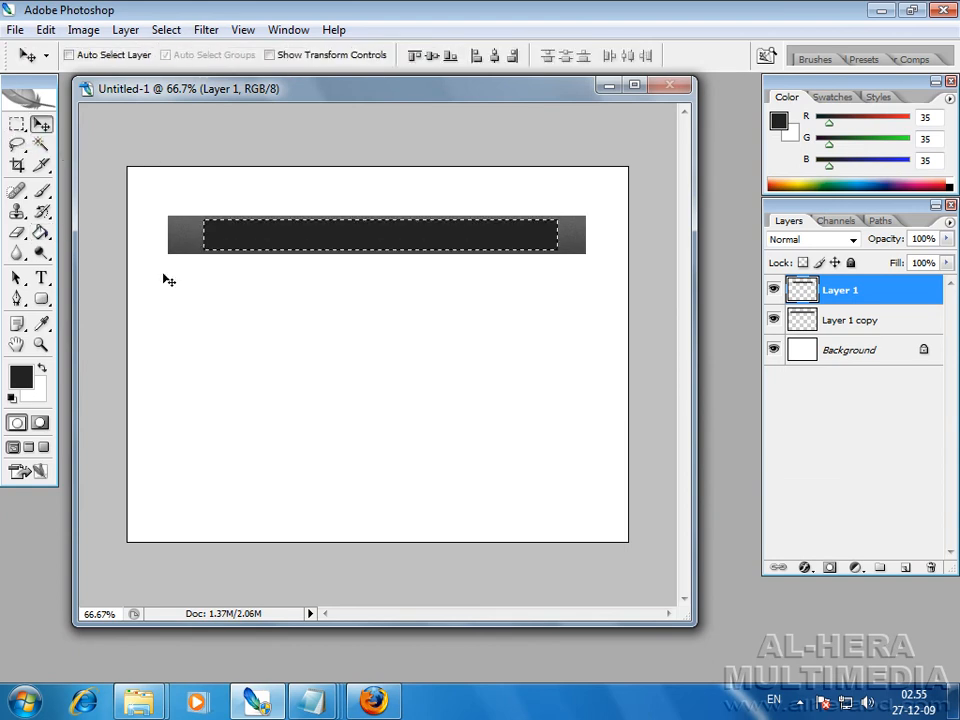
Refill the selected inner rectangle with a darker gray, RGB 31, 31, 31, and clear the selection.
{"action": "left_click", "coordinate": [21, 376]}
{"action": "left_click_drag", "start_coordinate": [476, 420], "coordinate": [441, 433]}
{"action": "key", "text": "Return"}
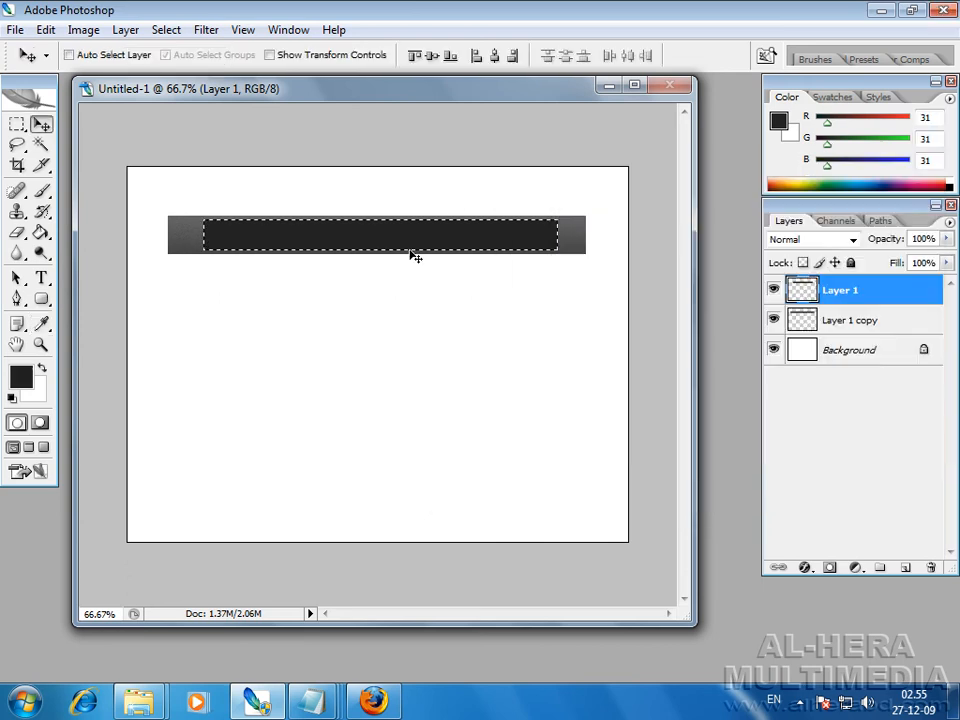
{"action": "key", "text": "g"}
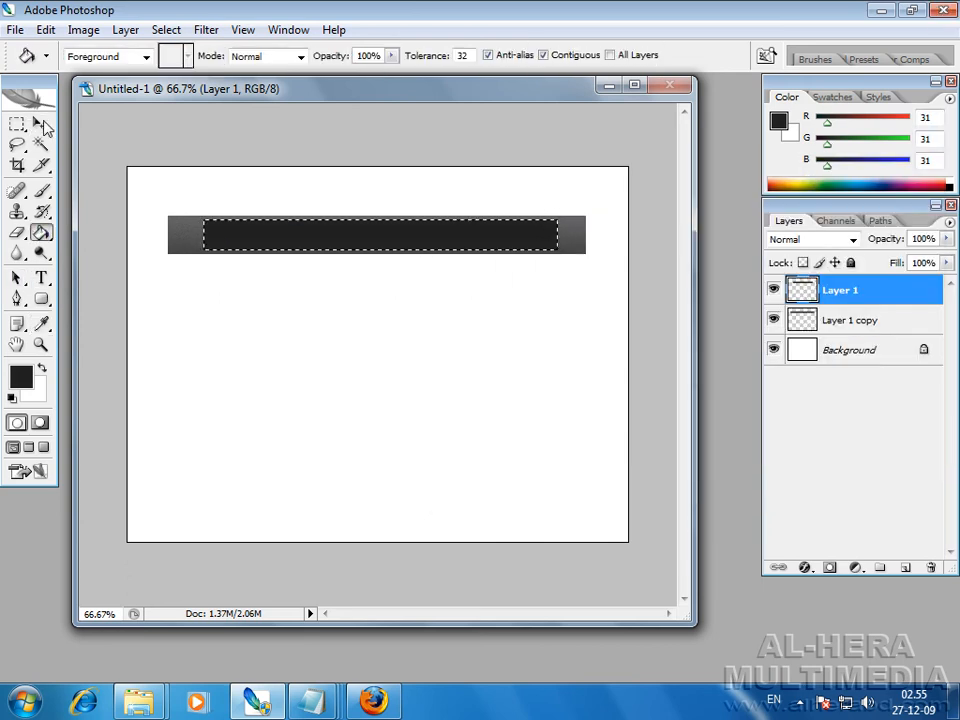
{"action": "key", "text": "m"}
{"action": "left_click", "coordinate": [233, 165]}
{"action": "key", "text": "v"}
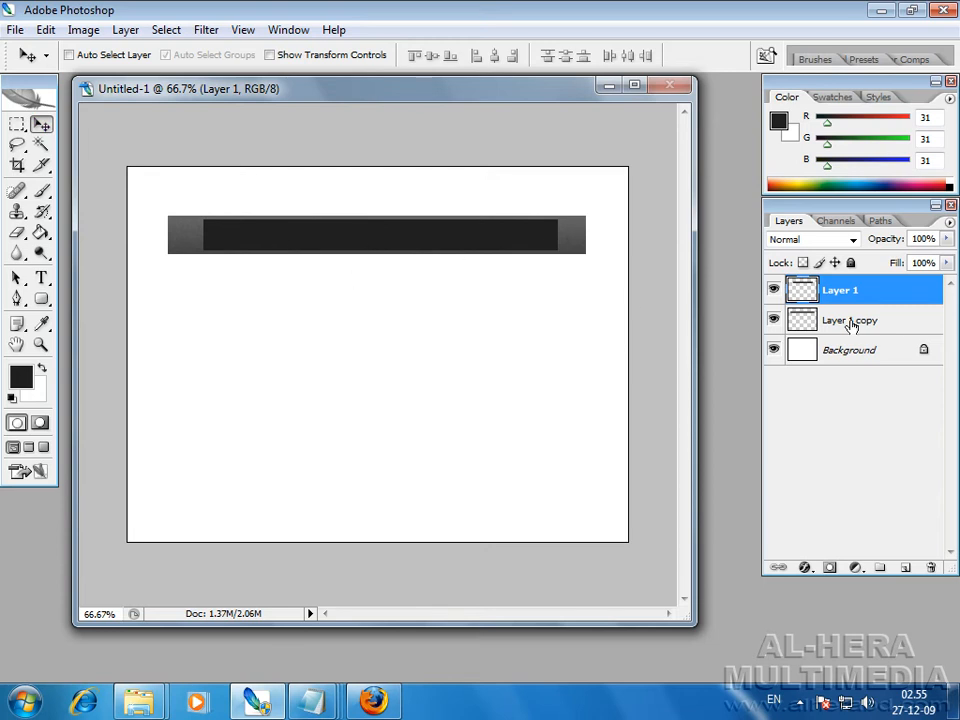
Add an Inner Glow to the inner rectangle on Layer 1, colored black with the Normal blend mode.
{"action": "left_click", "coordinate": [805, 567]}
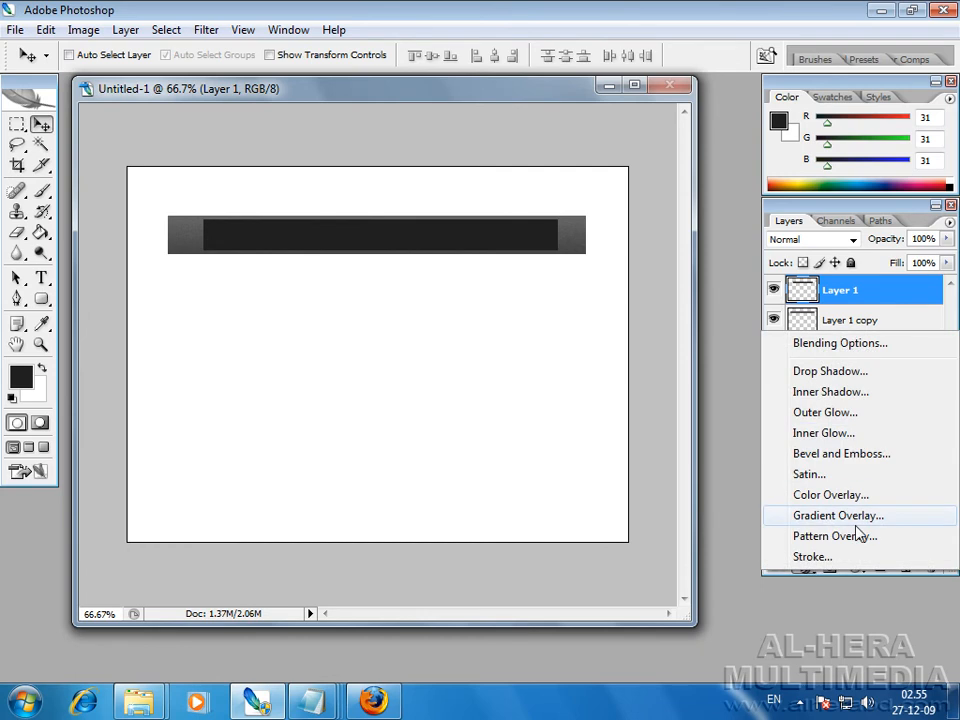
{"action": "left_click", "coordinate": [851, 435]}
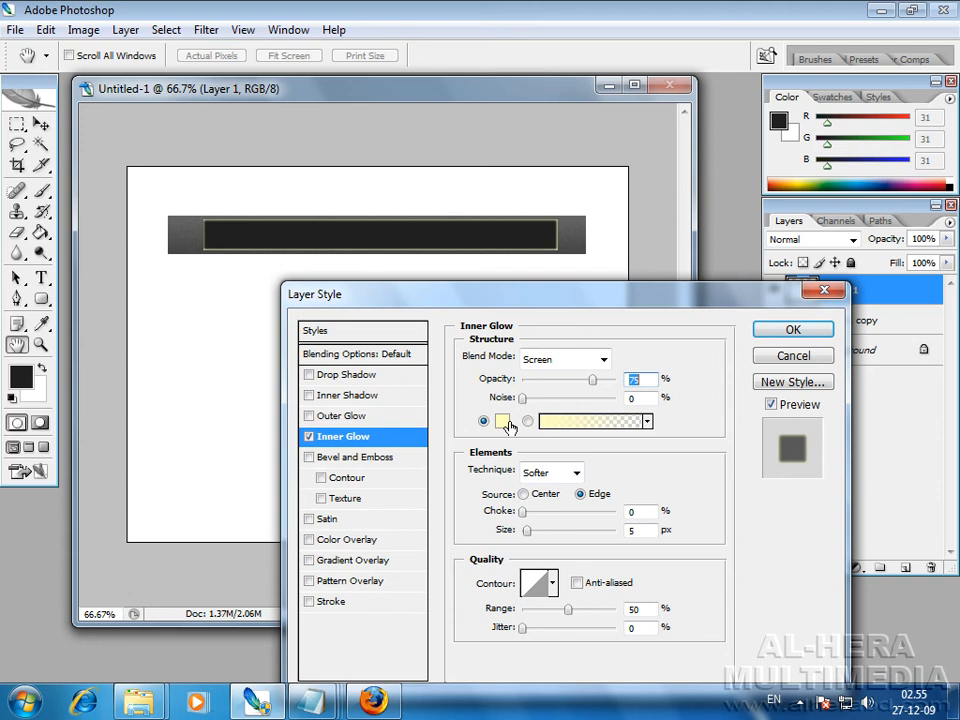
{"action": "left_click", "coordinate": [502, 421]}
{"action": "left_click", "coordinate": [452, 460]}
{"action": "left_click", "coordinate": [855, 212]}
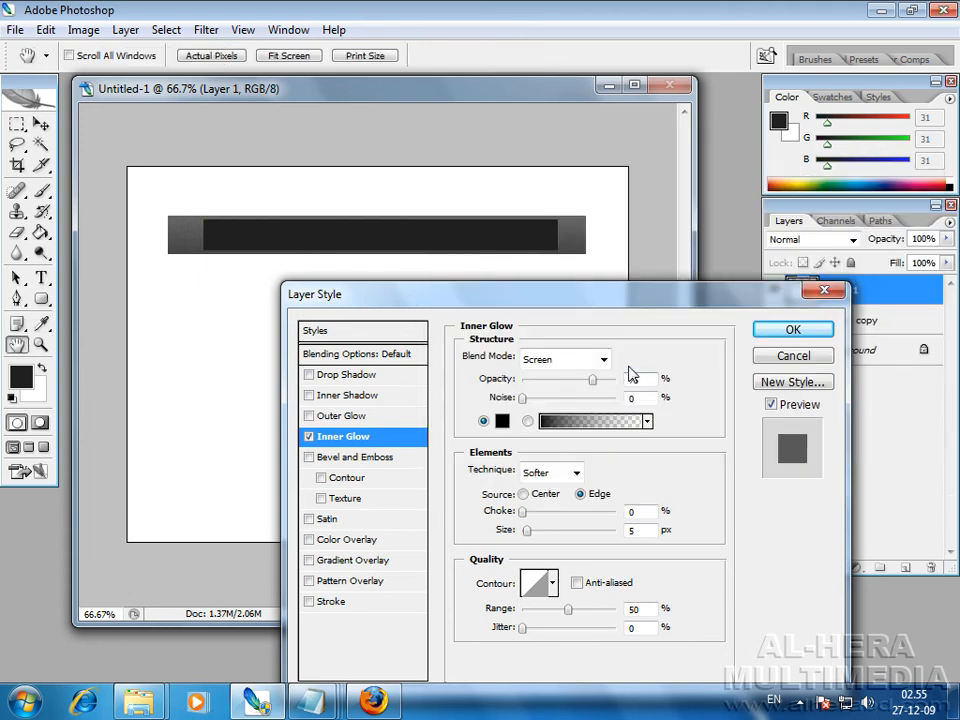
{"action": "left_click", "coordinate": [603, 360]}
{"action": "left_click", "coordinate": [540, 9]}
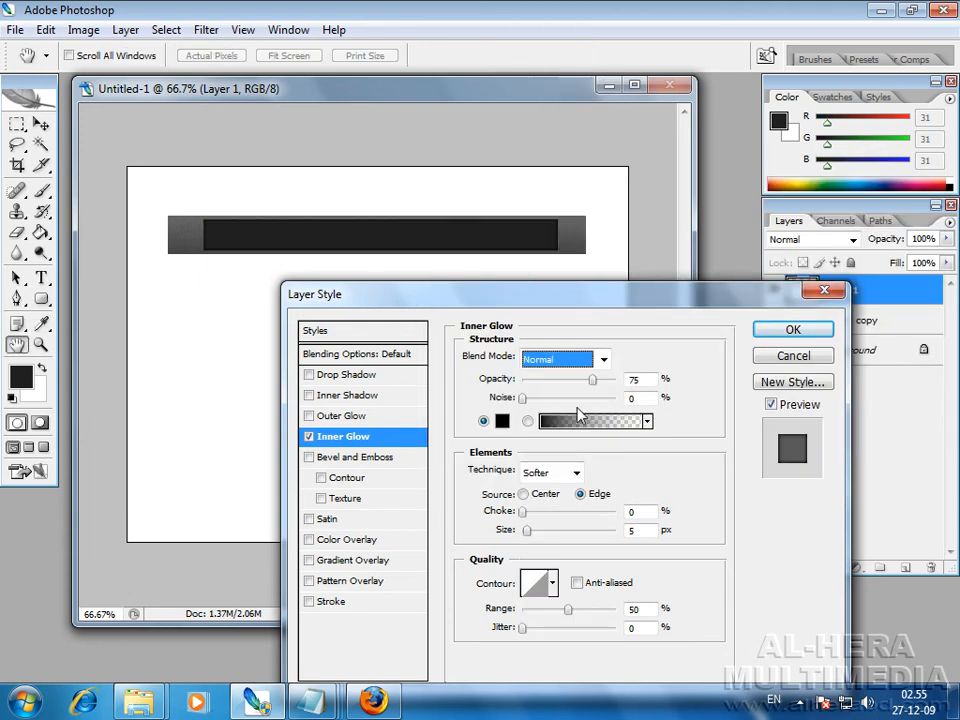
Set the Inner Glow's size to 18 px and opacity to 18%, and apply the layer style.
{"action": "left_click_drag", "start_coordinate": [593, 381], "coordinate": [580, 382]}
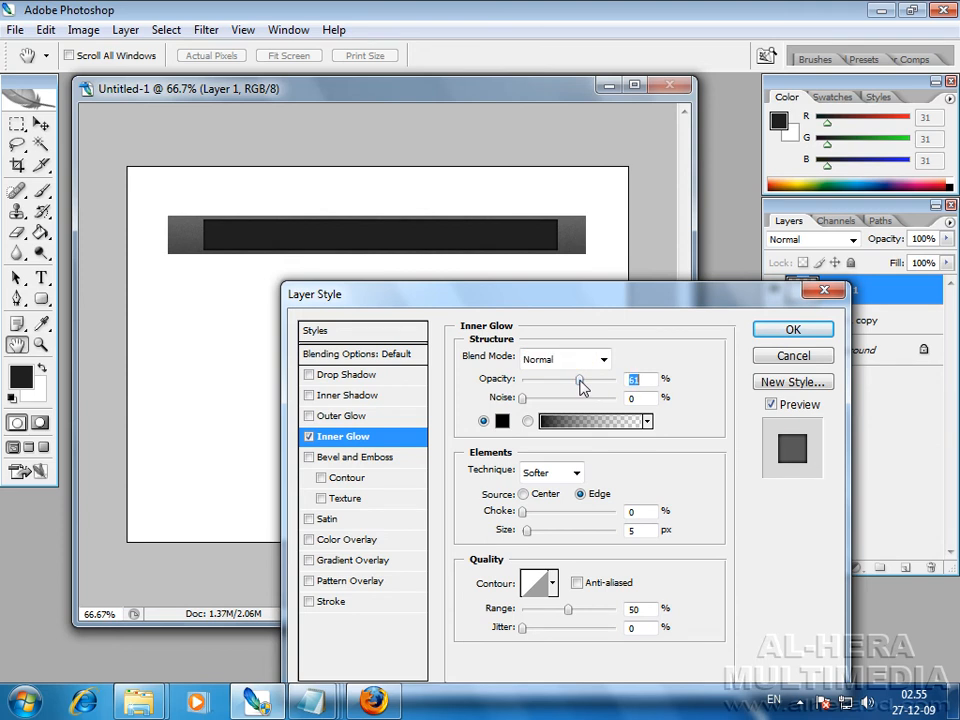
{"action": "left_click_drag", "start_coordinate": [528, 533], "coordinate": [535, 536]}
{"action": "left_click_drag", "start_coordinate": [579, 380], "coordinate": [539, 386]}
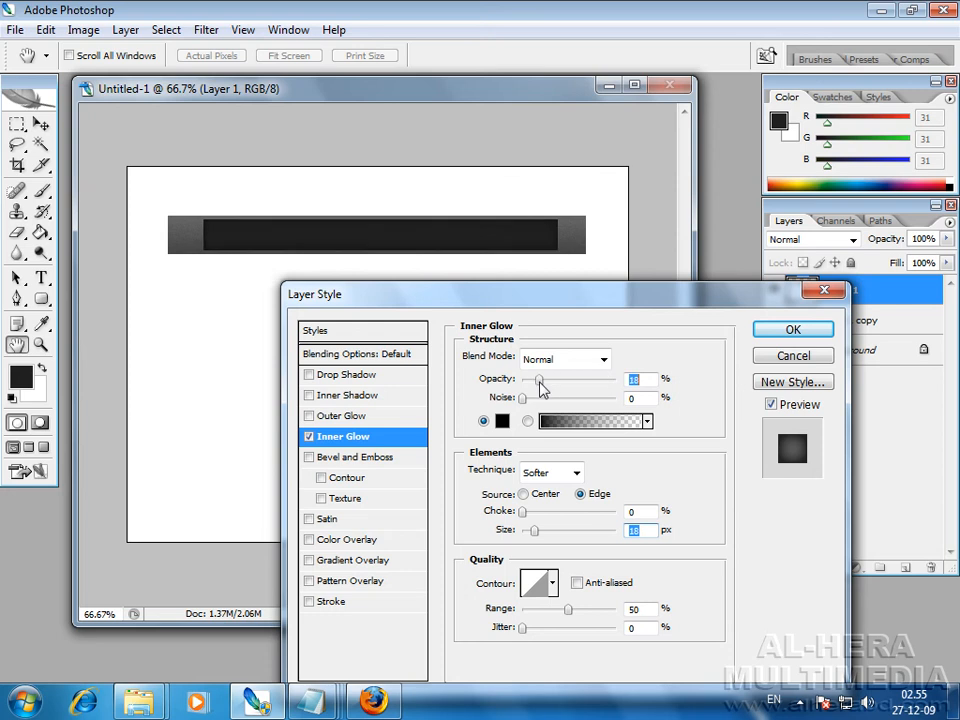
{"action": "left_click", "coordinate": [791, 333]}
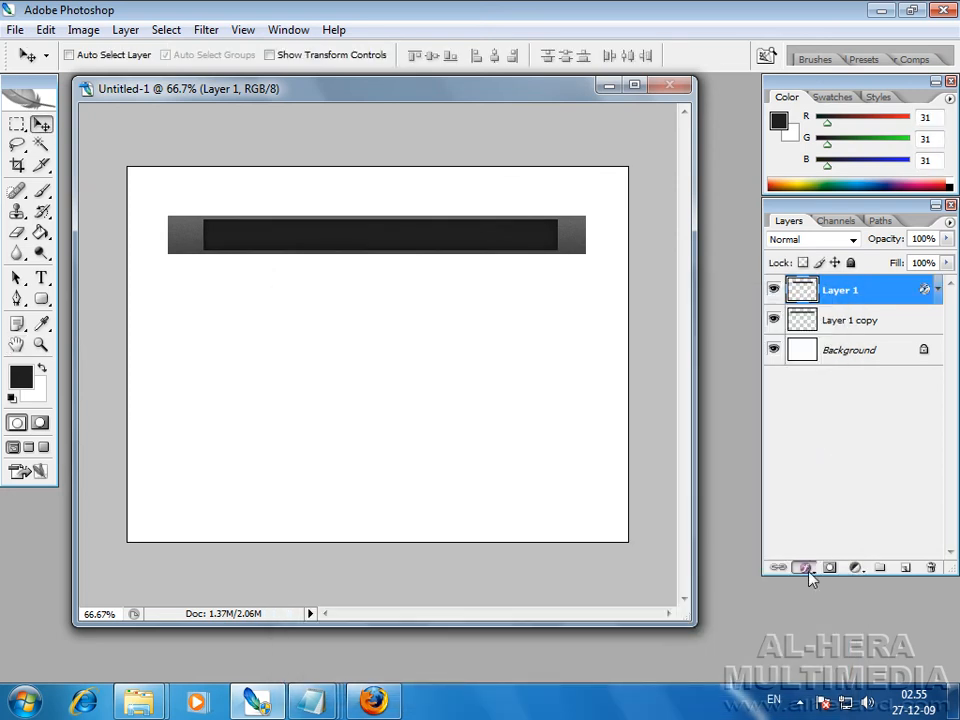
Add a Gradient Overlay to Layer 1 with the Reflected style and the Overlay blend mode.
{"action": "left_click", "coordinate": [806, 570]}
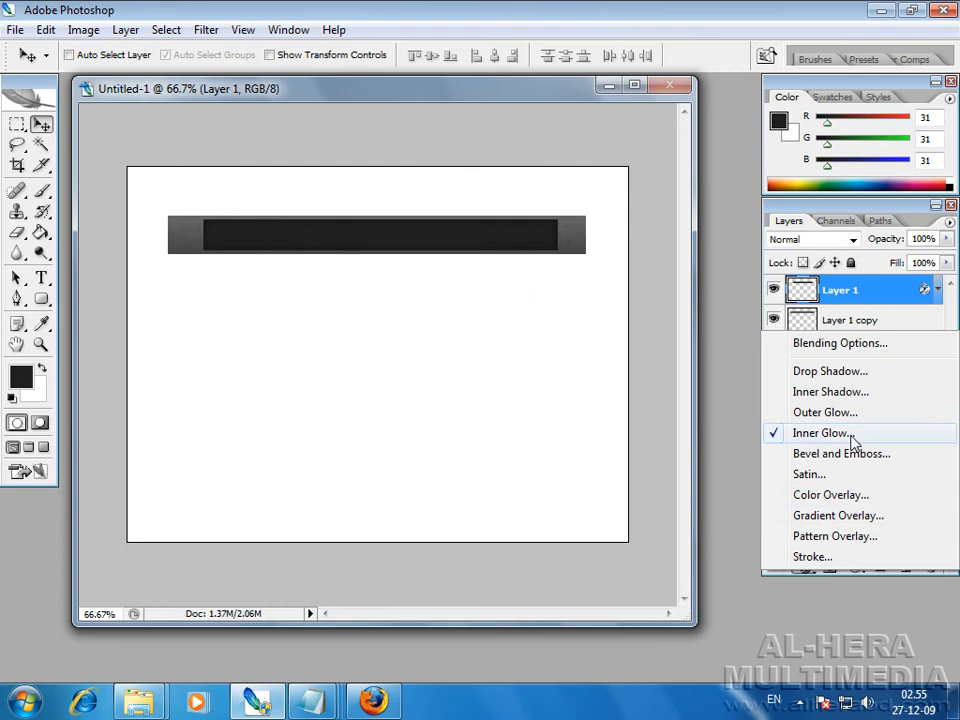
{"action": "left_click", "coordinate": [861, 519]}
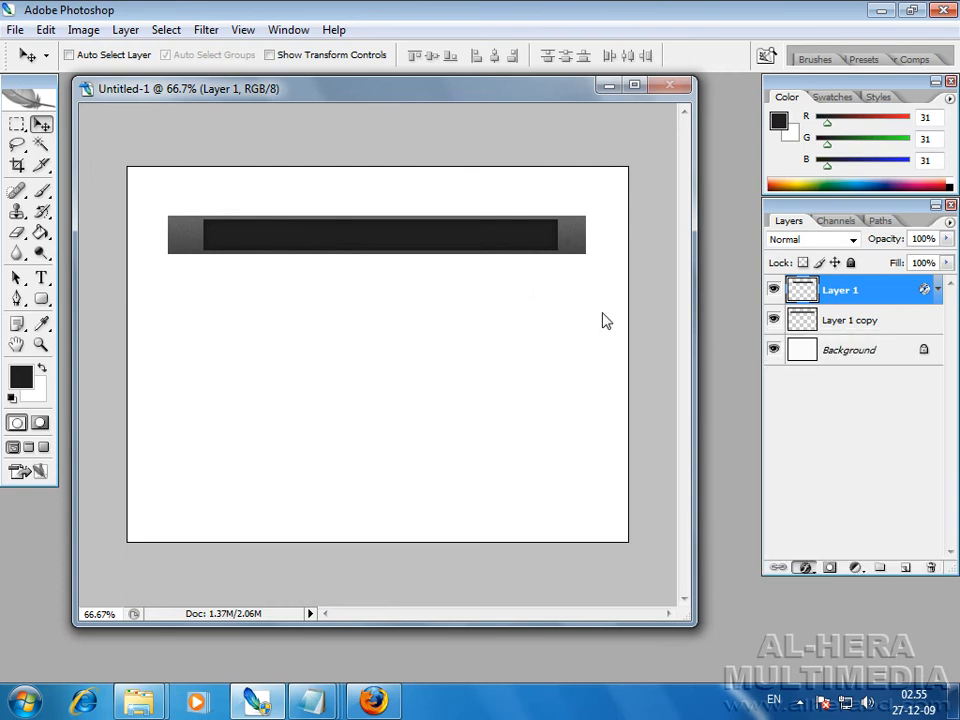
{"action": "left_click", "coordinate": [584, 423]}
{"action": "left_click", "coordinate": [560, 486]}
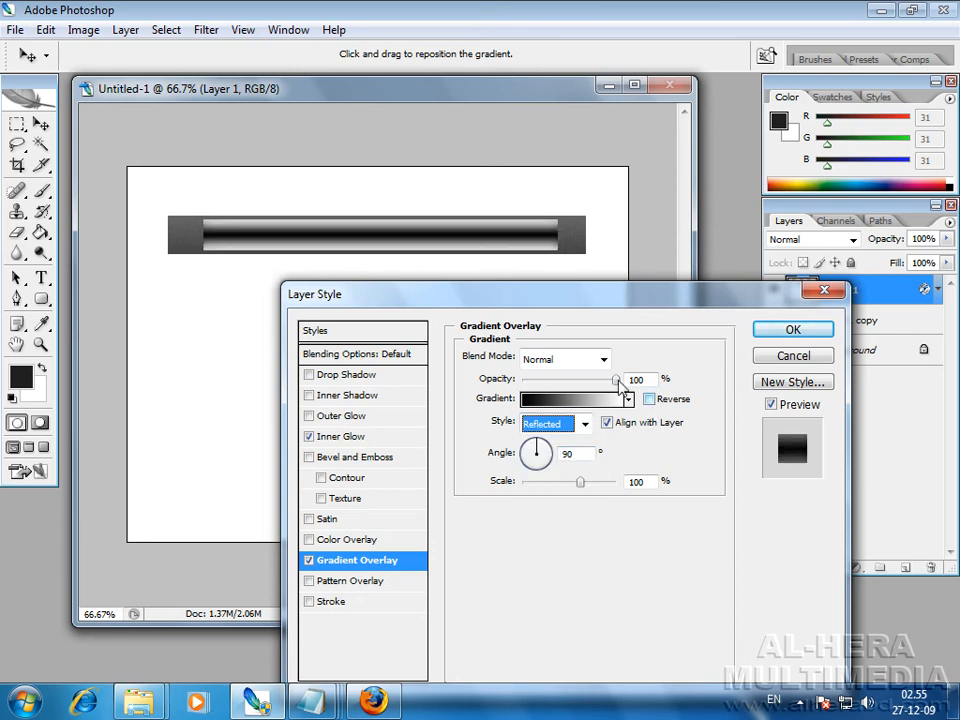
{"action": "left_click", "coordinate": [603, 359]}
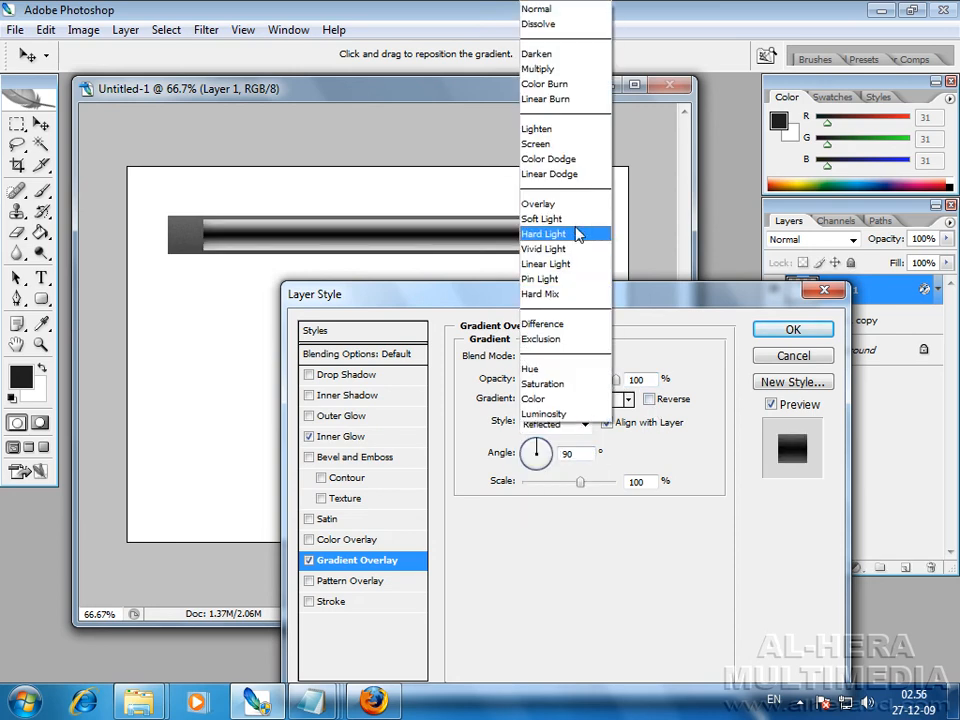
{"action": "left_click", "coordinate": [577, 221]}
{"action": "left_click", "coordinate": [598, 362]}
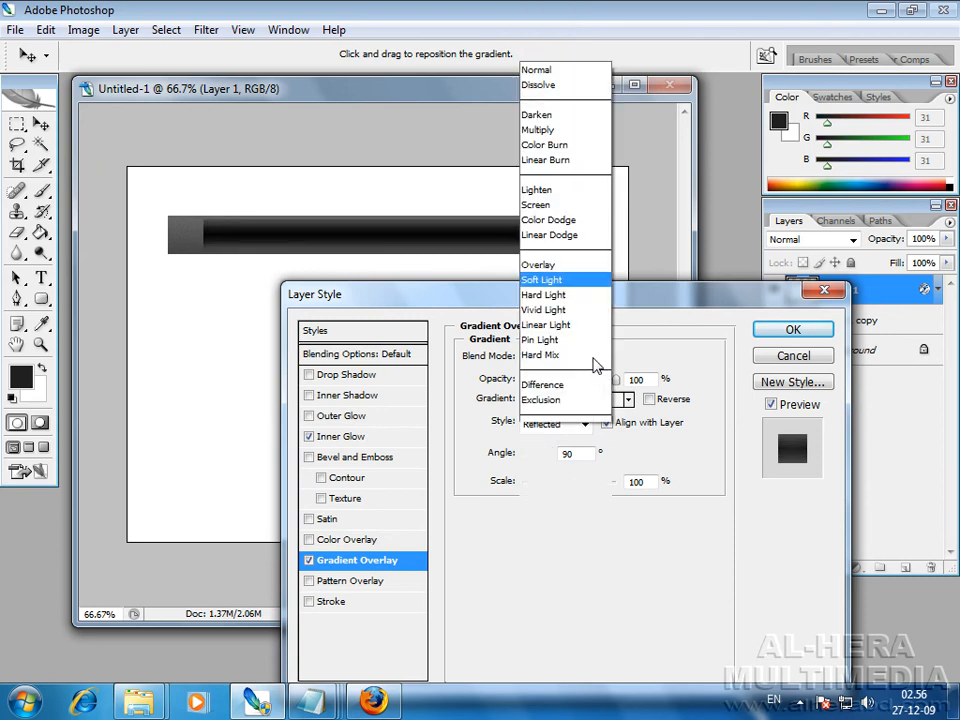
{"action": "left_click", "coordinate": [583, 205]}
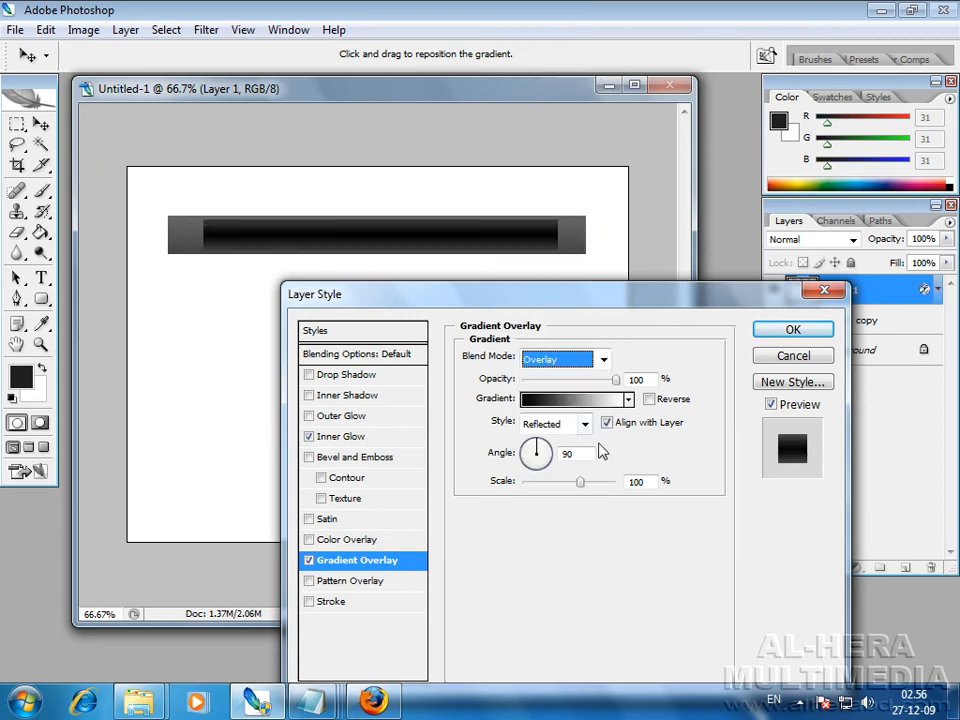
Reverse the overlay gradient, set its opacity to 45%, and apply the layer style.
{"action": "left_click_drag", "start_coordinate": [617, 380], "coordinate": [610, 380]}
{"action": "left_click", "coordinate": [649, 399]}
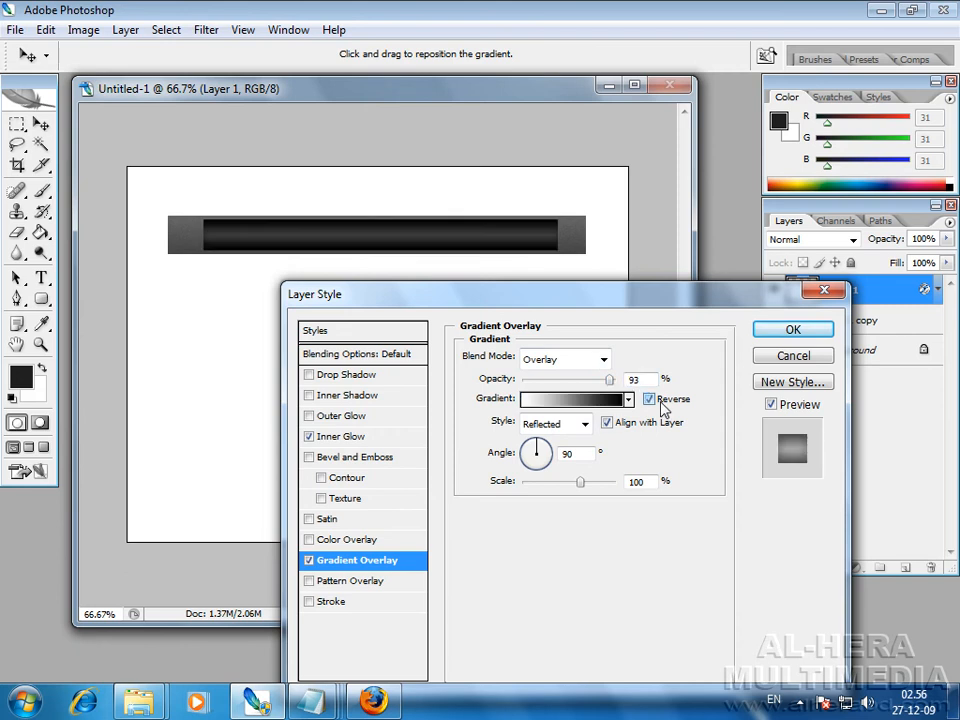
{"action": "left_click_drag", "start_coordinate": [608, 381], "coordinate": [567, 396]}
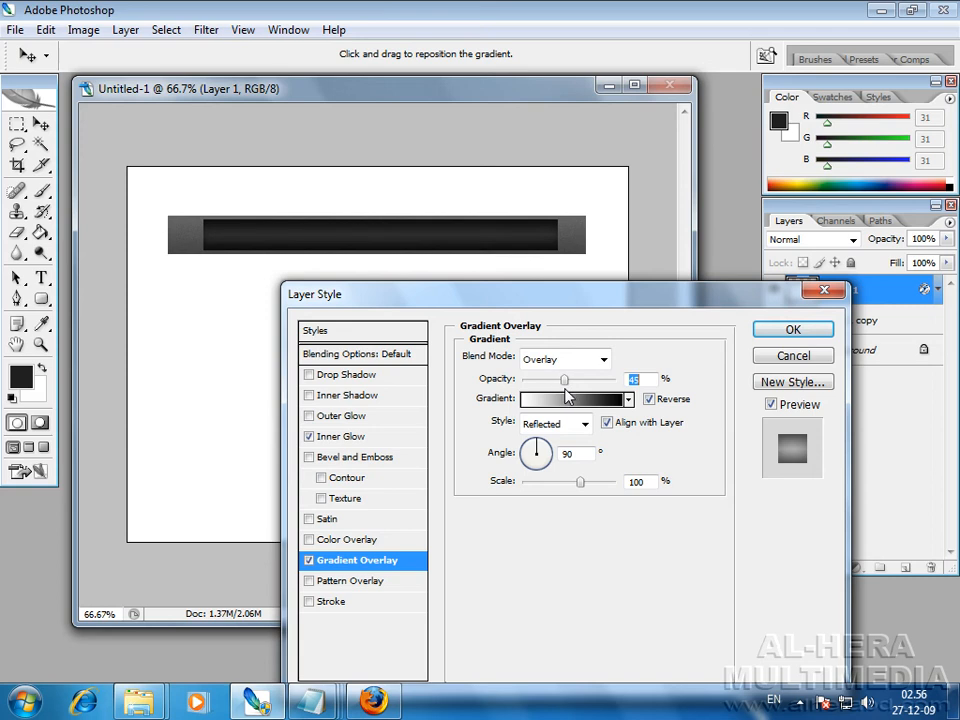
{"action": "left_click", "coordinate": [818, 332]}
Select a thin vertical strip spanning the full height of the dark inner rectangle, near its left end.
{"action": "left_click_drag", "start_coordinate": [398, 100], "coordinate": [395, 112]}
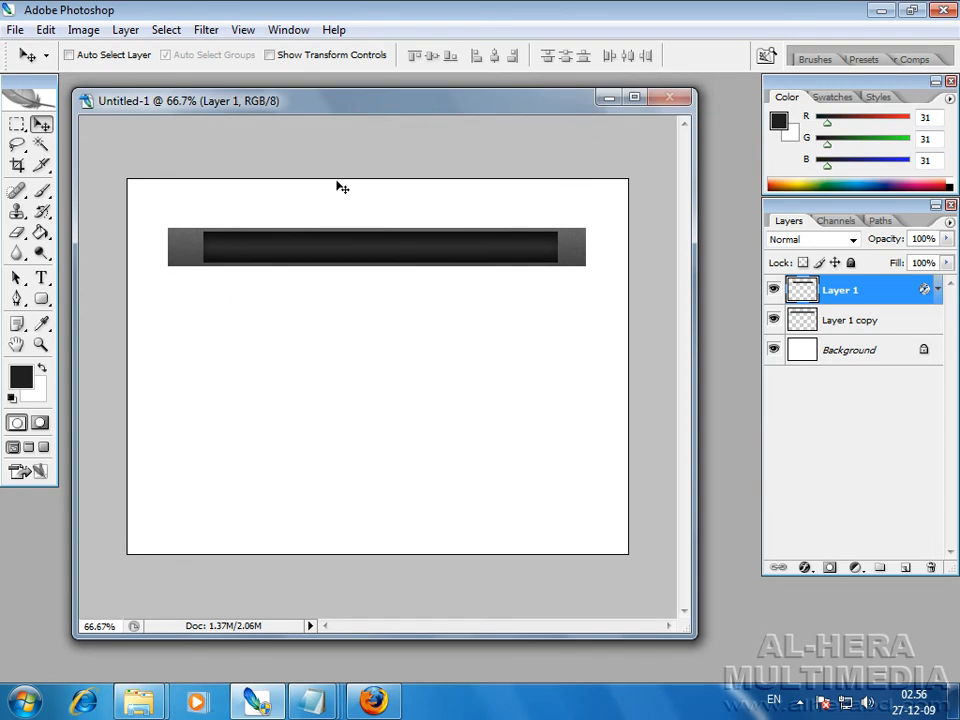
{"action": "key", "text": "ctrl+plus"}
{"action": "left_click_drag", "start_coordinate": [358, 211], "coordinate": [408, 241]}
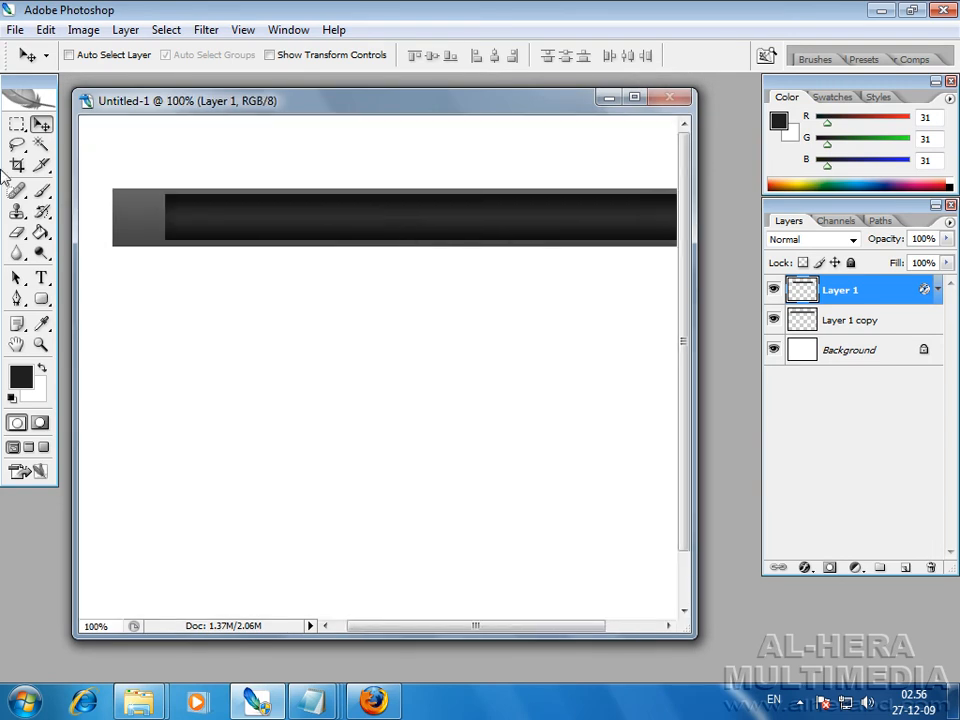
{"action": "left_click", "coordinate": [17, 125]}
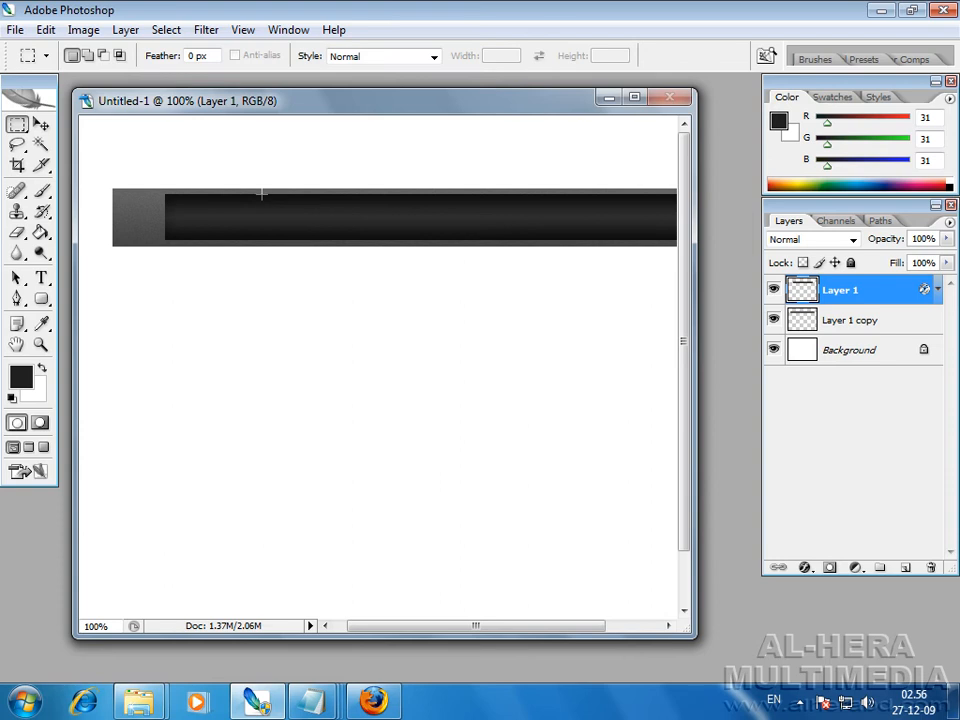
{"action": "left_click_drag", "start_coordinate": [266, 212], "coordinate": [262, 240]}
{"action": "key", "text": "ctrl+plus"}
{"action": "key", "text": "ctrl+plus"}
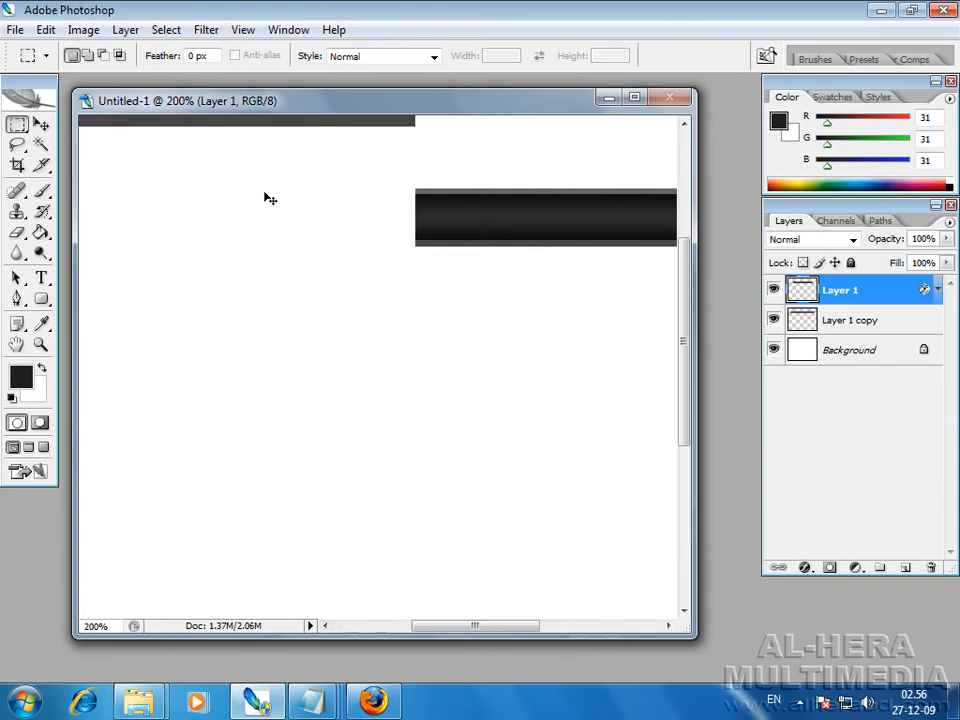
{"action": "left_click_drag", "start_coordinate": [259, 178], "coordinate": [486, 489]}
{"action": "left_click_drag", "start_coordinate": [377, 318], "coordinate": [409, 281]}
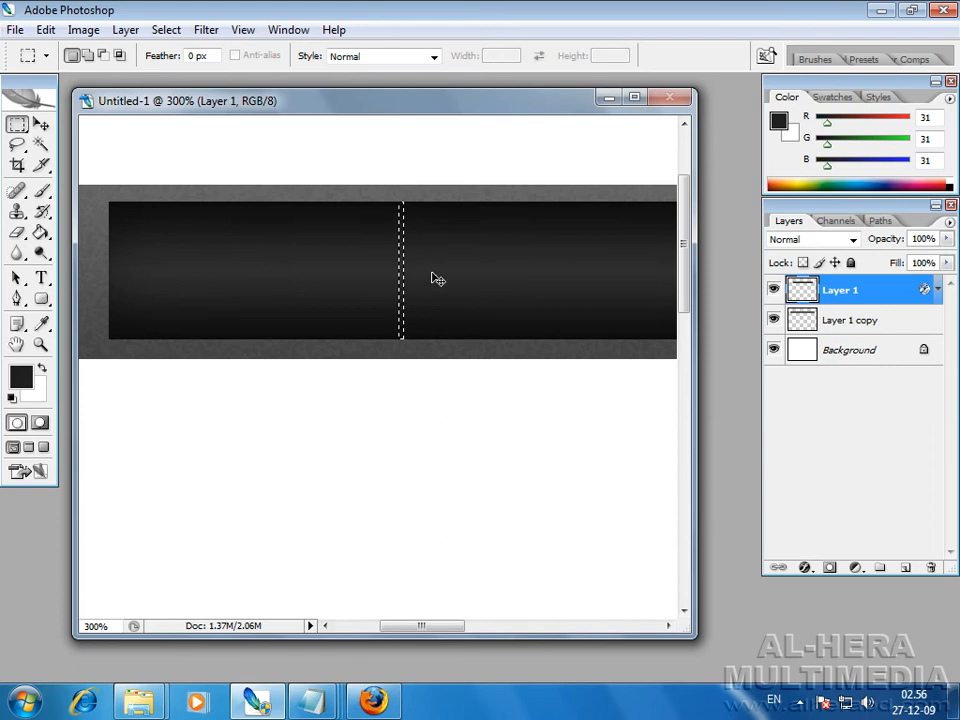
Add a new layer, fill the selected thin strip with white using the Paint Bucket, and deselect it.
{"action": "key", "text": "ctrl+minus"}
{"action": "key", "text": "ctrl+minus"}
{"action": "key", "text": "ctrl+minus"}
{"action": "key", "text": "ctrl+plus"}
{"action": "left_click_drag", "start_coordinate": [443, 291], "coordinate": [448, 377]}
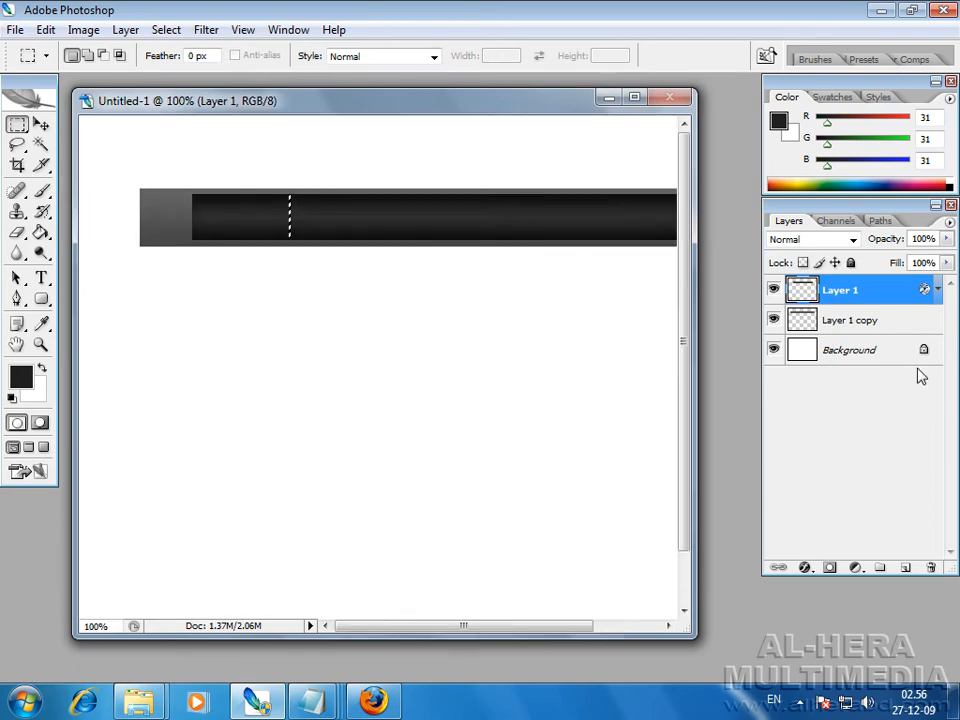
{"action": "left_click", "coordinate": [905, 567]}
{"action": "left_click", "coordinate": [41, 232]}
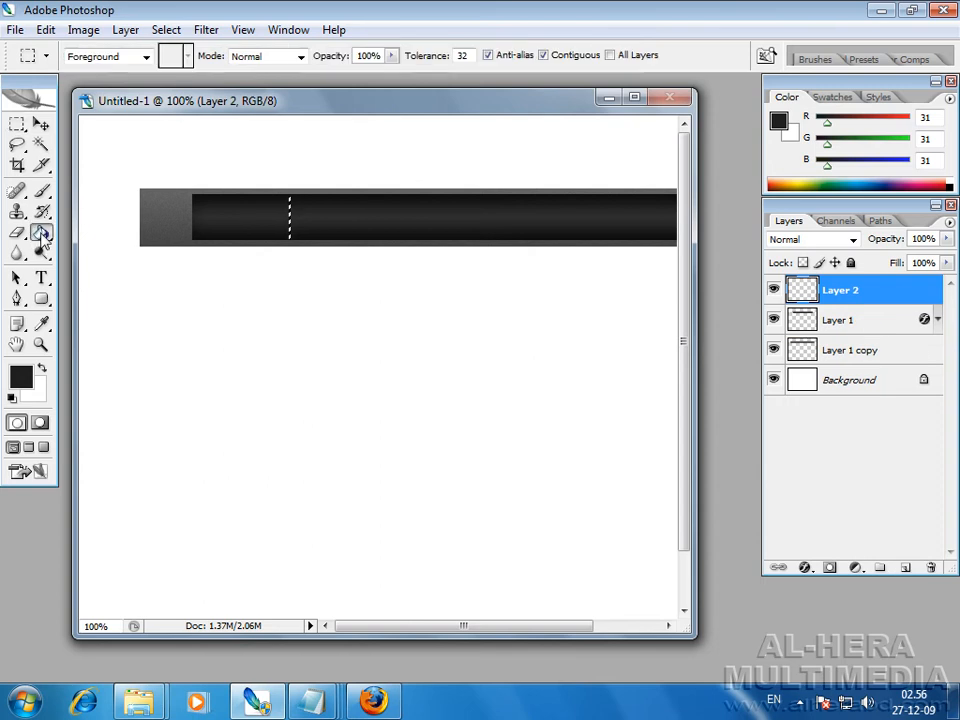
{"action": "left_click", "coordinate": [42, 369]}
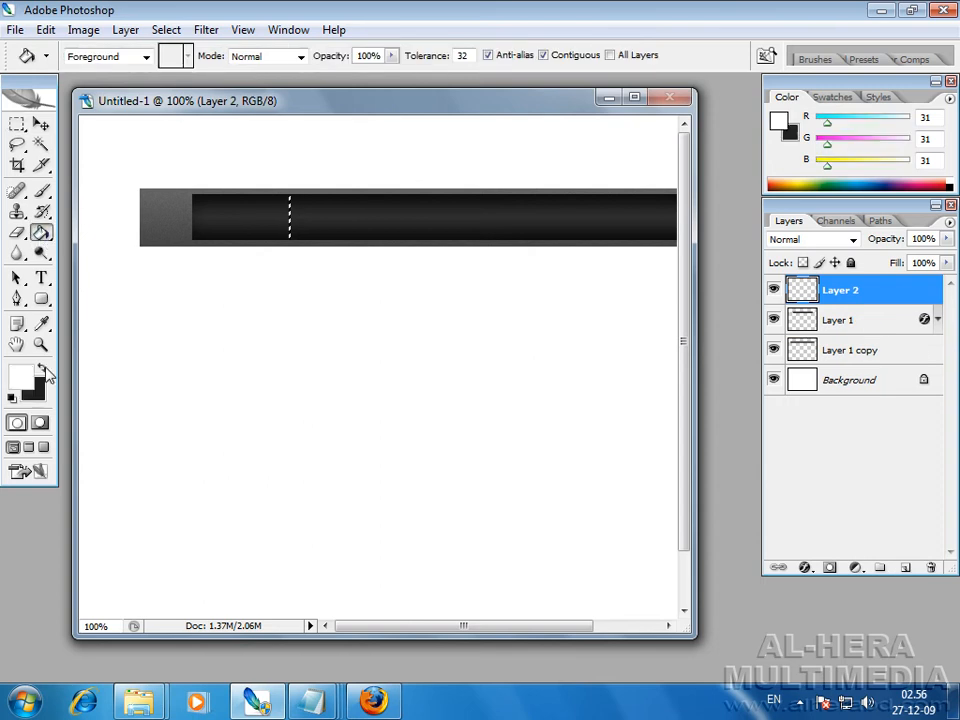
{"action": "left_click", "coordinate": [288, 203]}
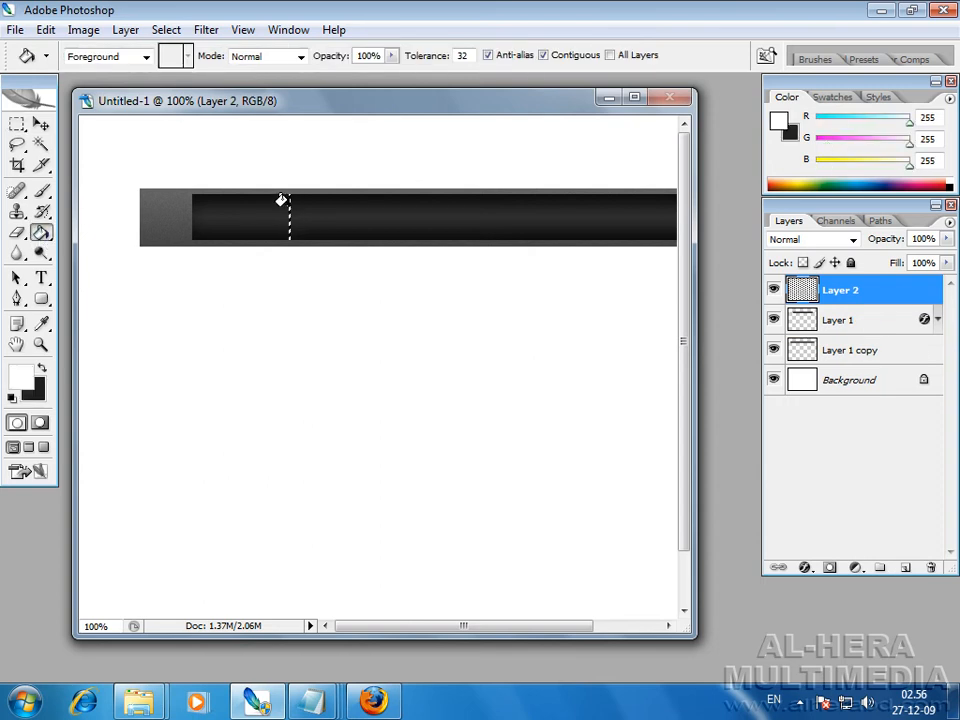
{"action": "left_click", "coordinate": [18, 126]}
{"action": "left_click", "coordinate": [366, 163]}
Apply a reversed black-to-white Gradient Overlay with the Reflected style to the white strip on Layer 2.
{"action": "left_click", "coordinate": [41, 125]}
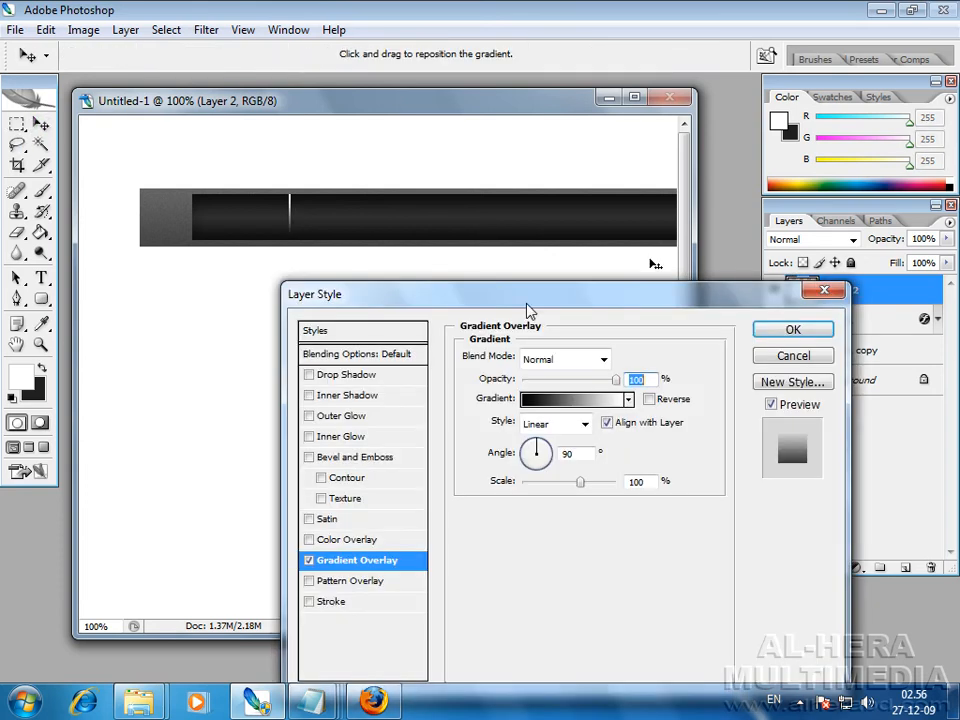
{"action": "left_click_drag", "start_coordinate": [532, 291], "coordinate": [530, 273]}
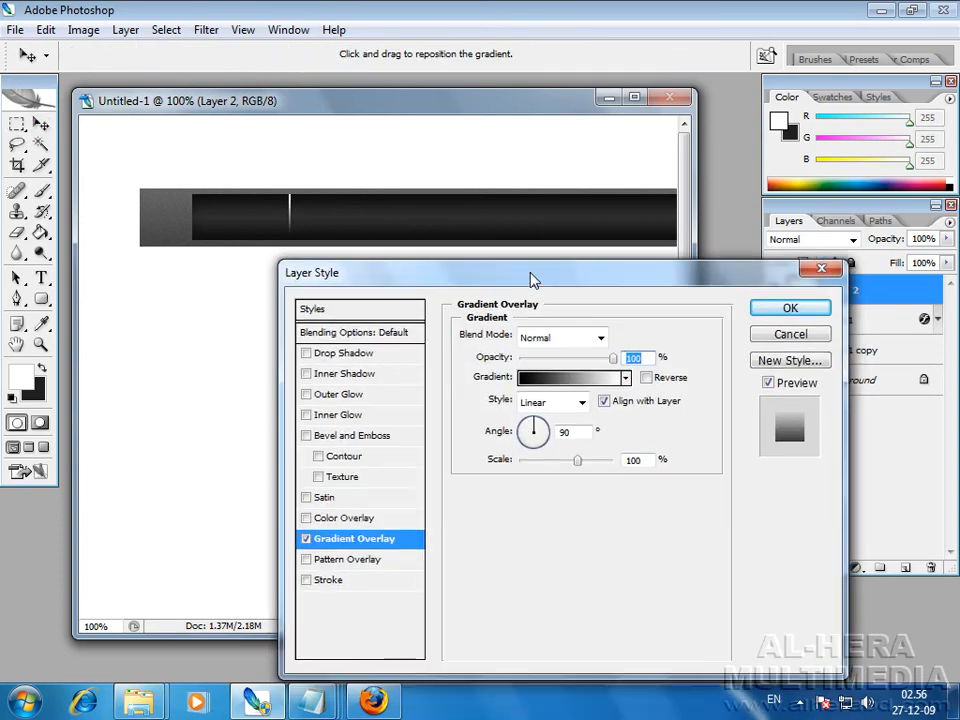
{"action": "left_click", "coordinate": [568, 402]}
{"action": "left_click", "coordinate": [540, 467]}
{"action": "left_click", "coordinate": [649, 377]}
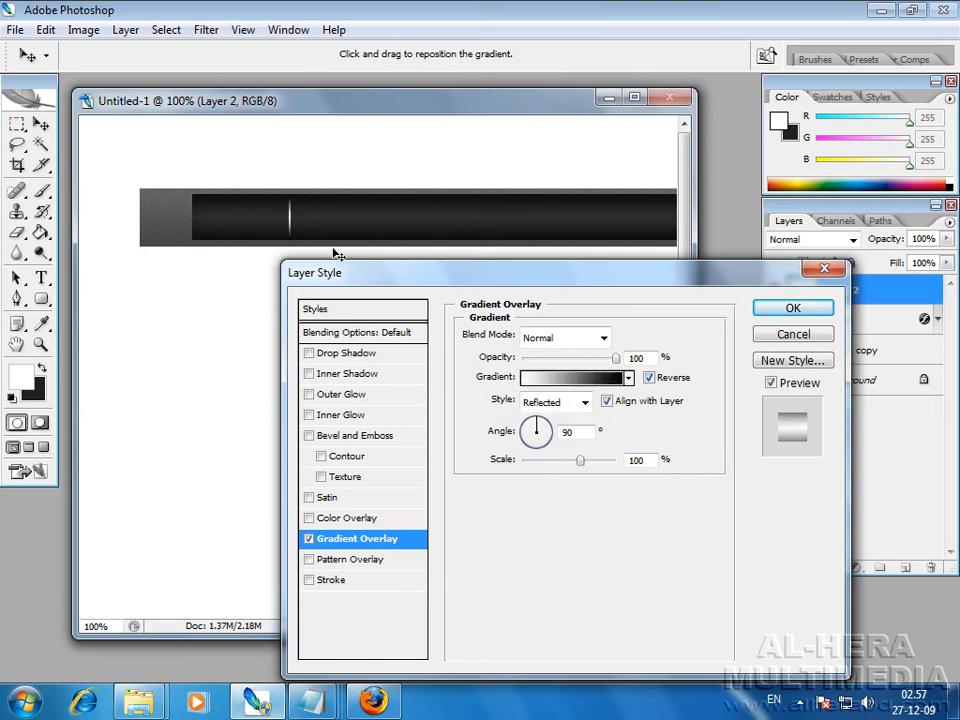
{"action": "left_click", "coordinate": [775, 308]}
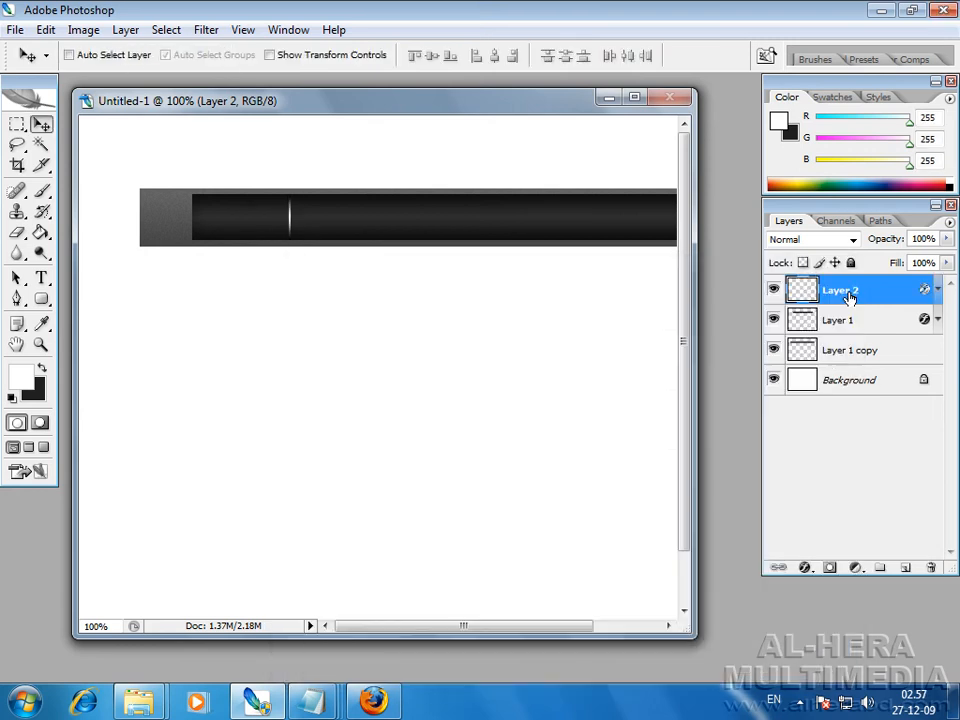
Set the opacity of Layer 2 to 60%.
{"action": "left_click_drag", "start_coordinate": [953, 241], "coordinate": [922, 258]}
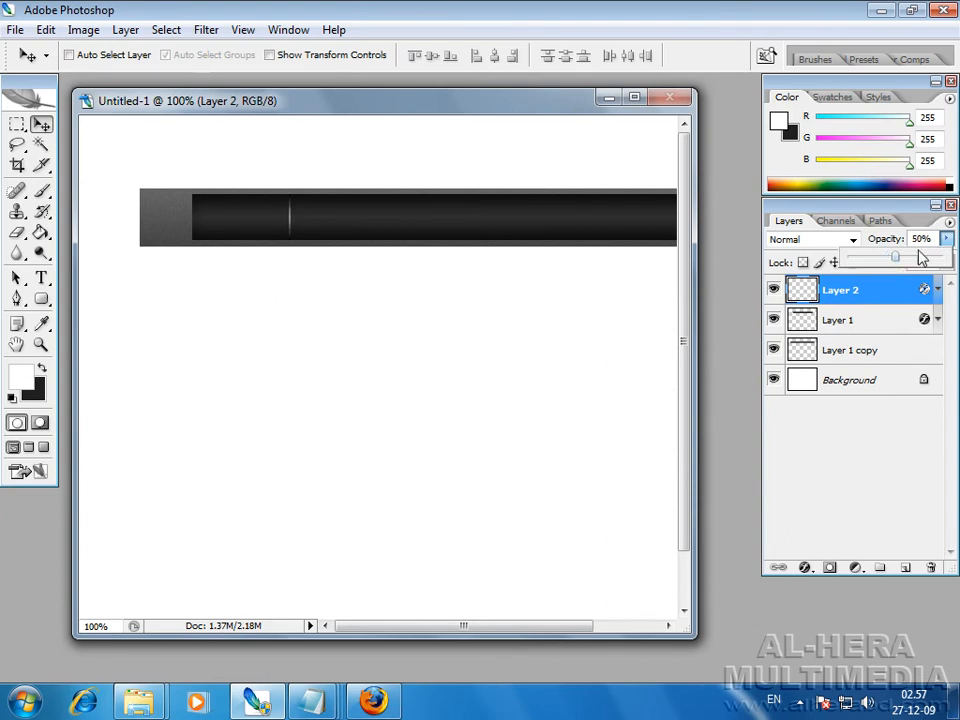
{"action": "left_click", "coordinate": [930, 239]}
{"action": "type", "text": "60"}
{"action": "key", "text": "Return"}
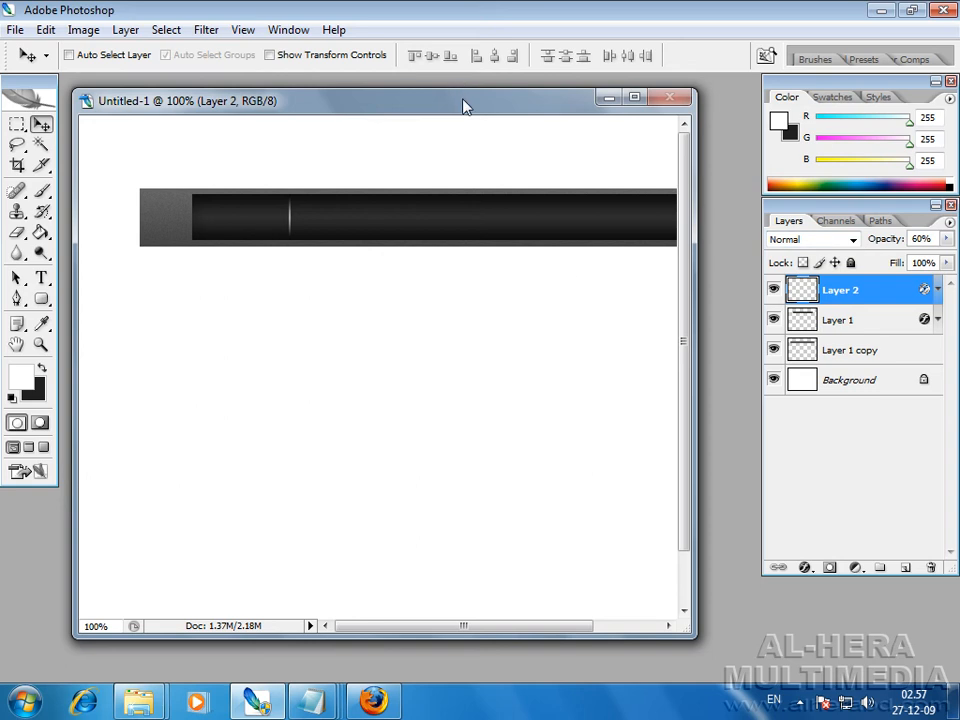
Duplicate the separator line layer and shift the copy horizontally to the right as the second separator.
{"action": "key", "text": "ctrl+j"}
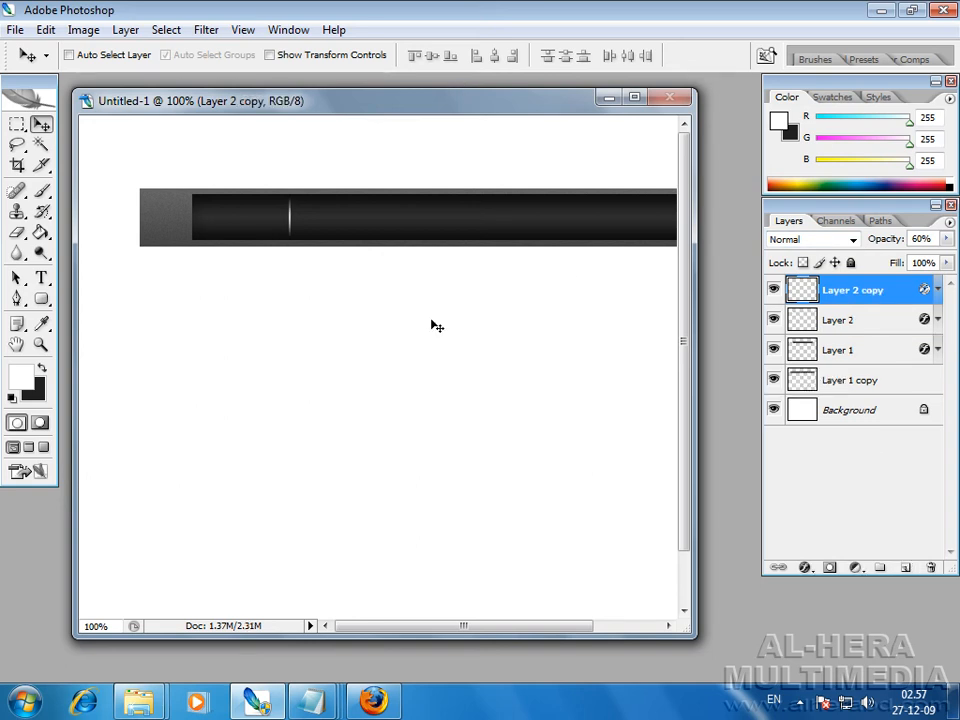
{"action": "left_click_drag", "start_coordinate": [435, 216], "coordinate": [388, 216]}
{"action": "key", "text": "shift+Right"}
{"action": "key", "text": "shift+Right"}
{"action": "key", "text": "shift+Right"}
{"action": "key", "text": "shift+Right"}
{"action": "key", "text": "shift+Right"}
{"action": "key", "text": "shift+Right"}
{"action": "key", "text": "shift+Right"}
{"action": "key", "text": "shift+Right"}
{"action": "key", "text": "shift+Right"}
{"action": "key", "text": "shift+Right"}
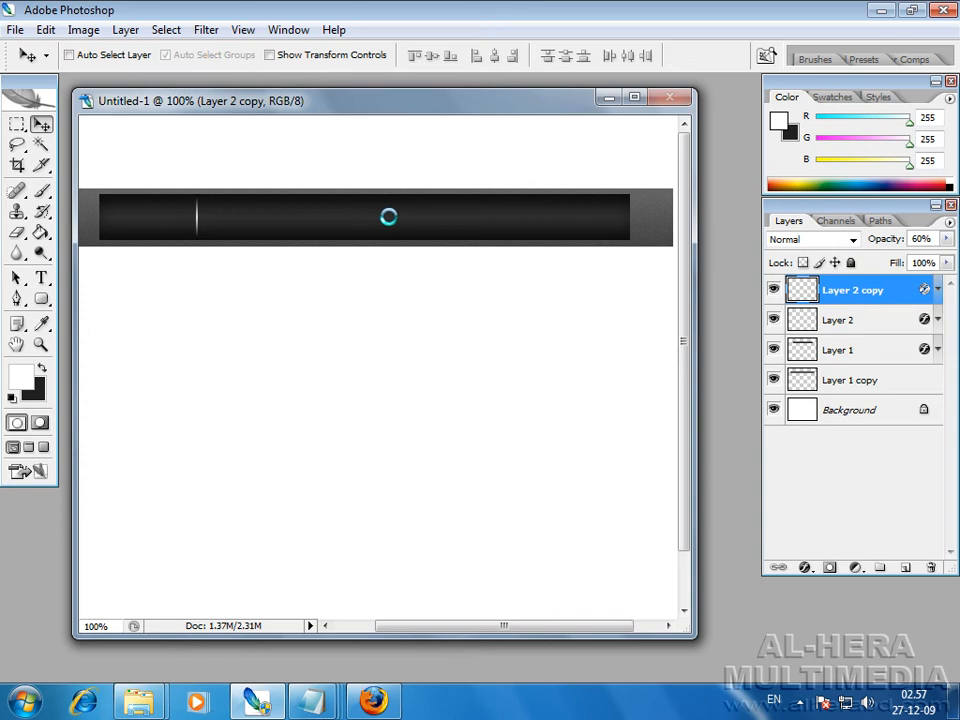
{"action": "key", "text": "shift+Left"}
Duplicate the second separator and shift the copy right by a similar spacing to form the third separator.
{"action": "left_click_drag", "start_coordinate": [851, 290], "coordinate": [905, 567]}
{"action": "key", "text": "shift+Right"}
{"action": "key", "text": "shift+Right"}
{"action": "key", "text": "shift+Right"}
{"action": "key", "text": "shift+Right"}
{"action": "key", "text": "shift+Right"}
{"action": "key", "text": "shift+Right"}
{"action": "key", "text": "shift+Right"}
{"action": "key", "text": "shift+Right"}
{"action": "key", "text": "shift+Right"}
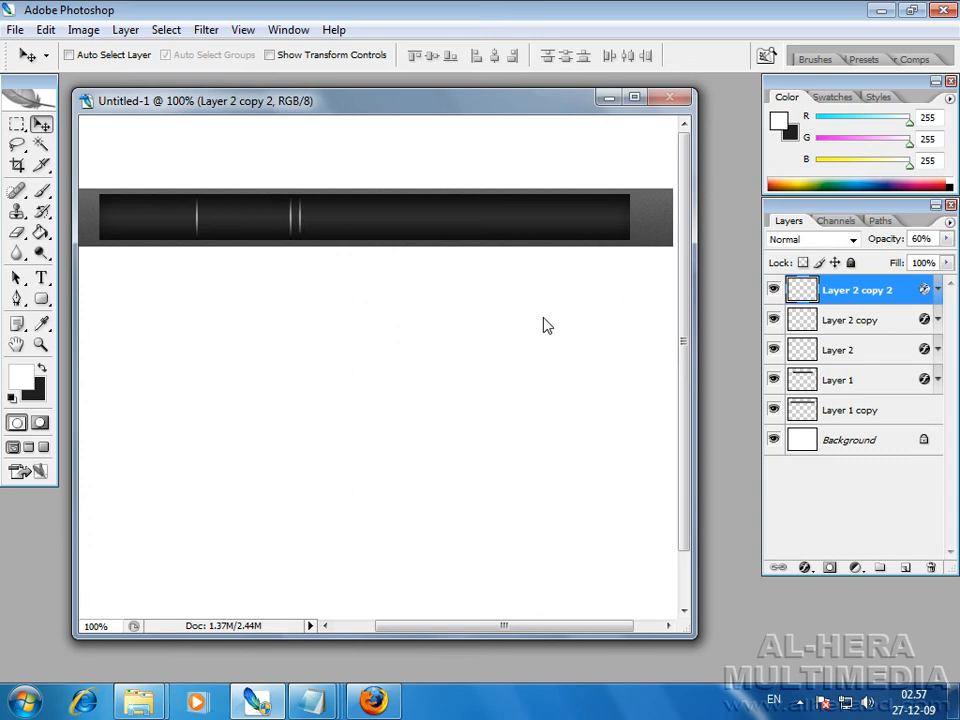
{"action": "key", "text": "shift+Left"}
Duplicate the third separator and shift the copy right by the same spacing to form the fourth separator.
{"action": "left_click_drag", "start_coordinate": [838, 291], "coordinate": [908, 568]}
{"action": "key", "text": "shift+Right"}
{"action": "key", "text": "shift+Right"}
{"action": "key", "text": "shift+Right"}
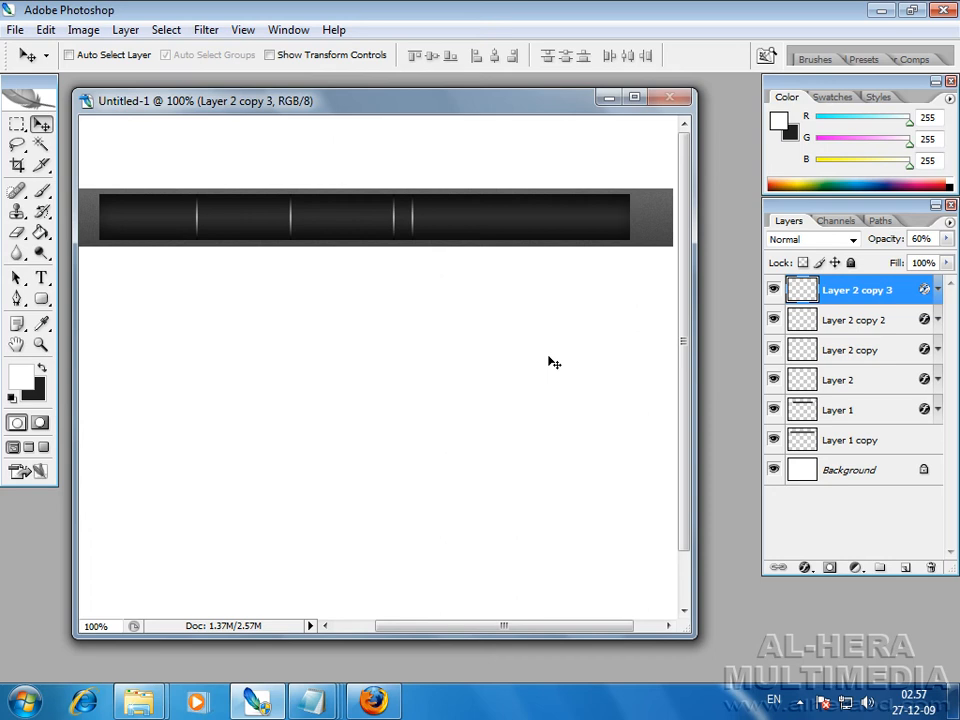
{"action": "key", "text": "shift+Right"}
{"action": "key", "text": "shift+Right"}
Duplicate the fourth separator and shift the copy right to form the fifth separator near the panel's right end.
{"action": "left_click_drag", "start_coordinate": [816, 300], "coordinate": [908, 566]}
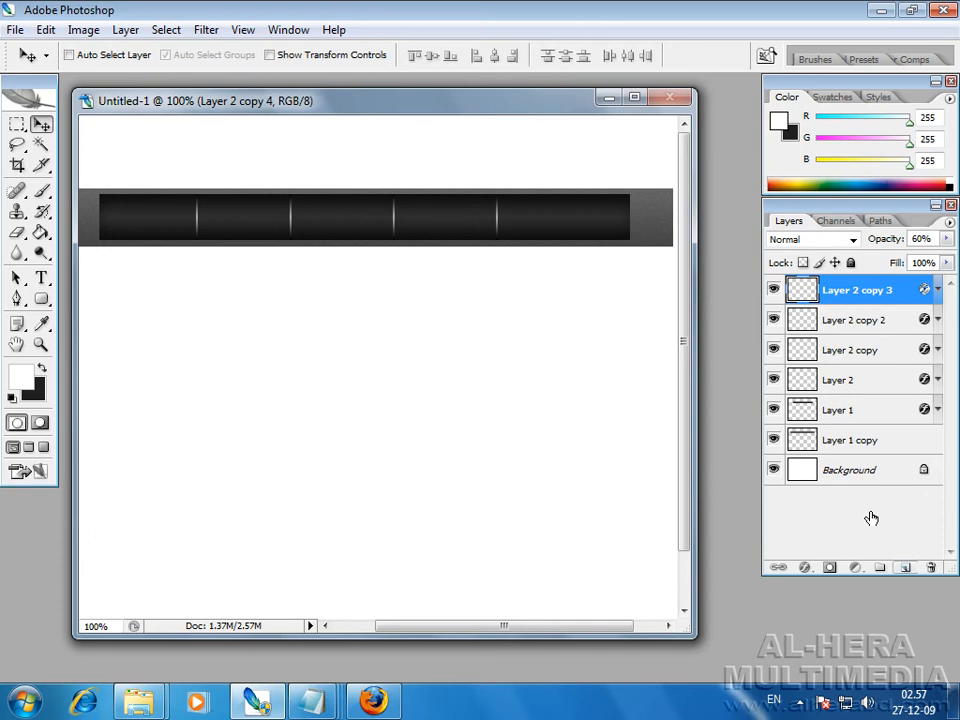
{"action": "key", "text": "shift+Right"}
{"action": "key", "text": "shift+Right"}
{"action": "key", "text": "shift+Right"}
{"action": "key", "text": "shift+Right"}
{"action": "key", "text": "shift+Right"}
{"action": "key", "text": "shift+Right"}
{"action": "key", "text": "shift+Right"}
{"action": "key", "text": "shift+Right"}
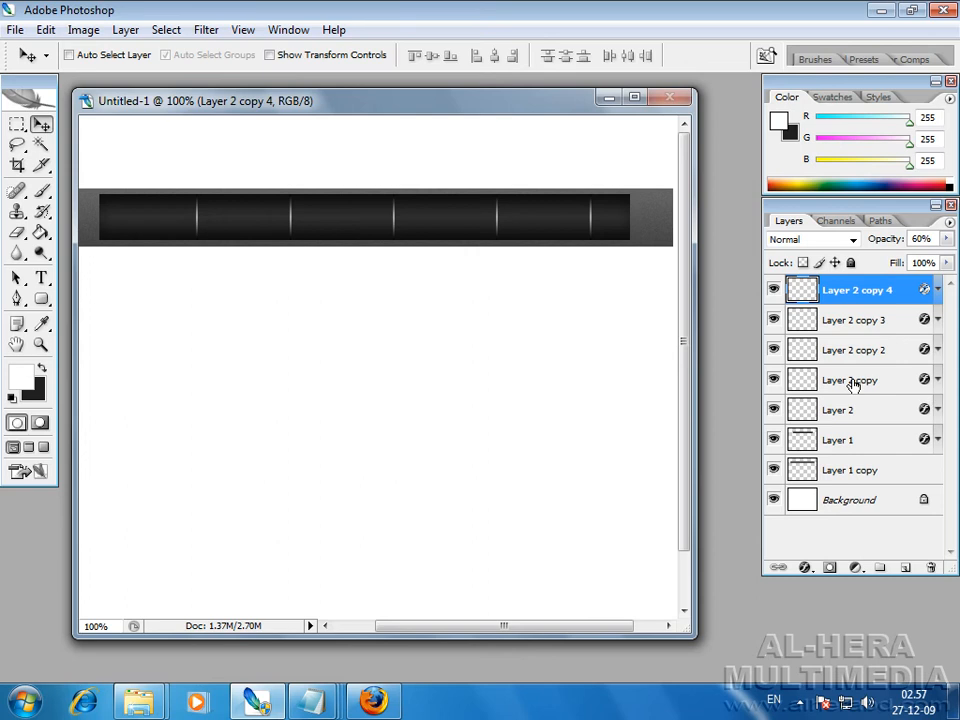
Select Layer 2 and its four copies and shift them left together to centre the separators on the dark panel.
{"action": "left_click", "coordinate": [800, 382], "text": "shift"}
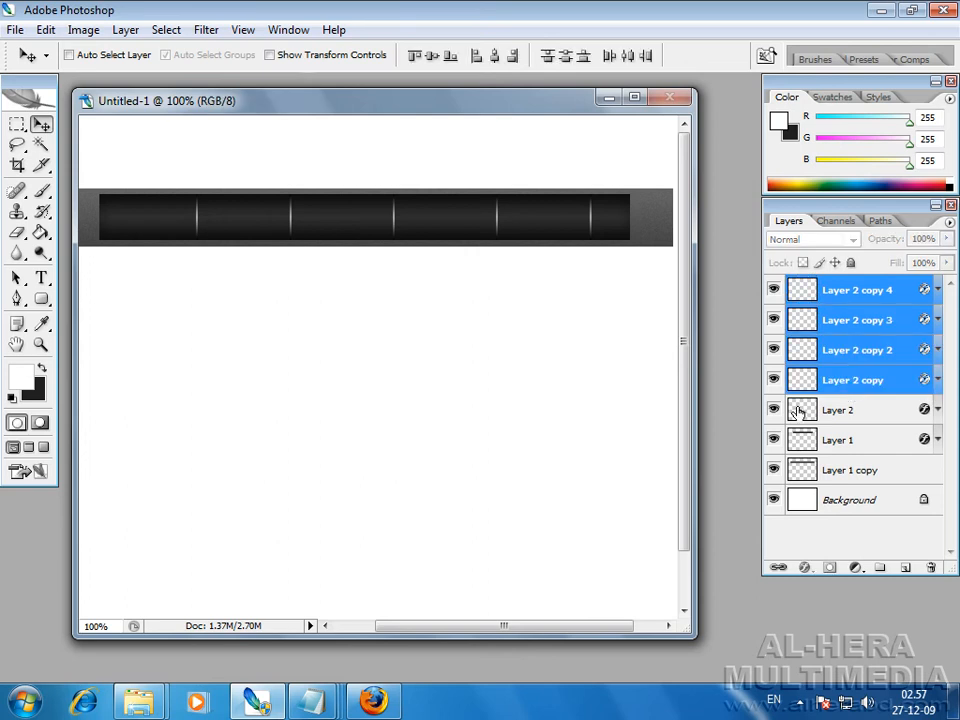
{"action": "left_click", "coordinate": [855, 406], "text": "shift"}
{"action": "key", "text": "shift+Left"}
{"action": "key", "text": "shift+Left"}
{"action": "key", "text": "shift+Left"}
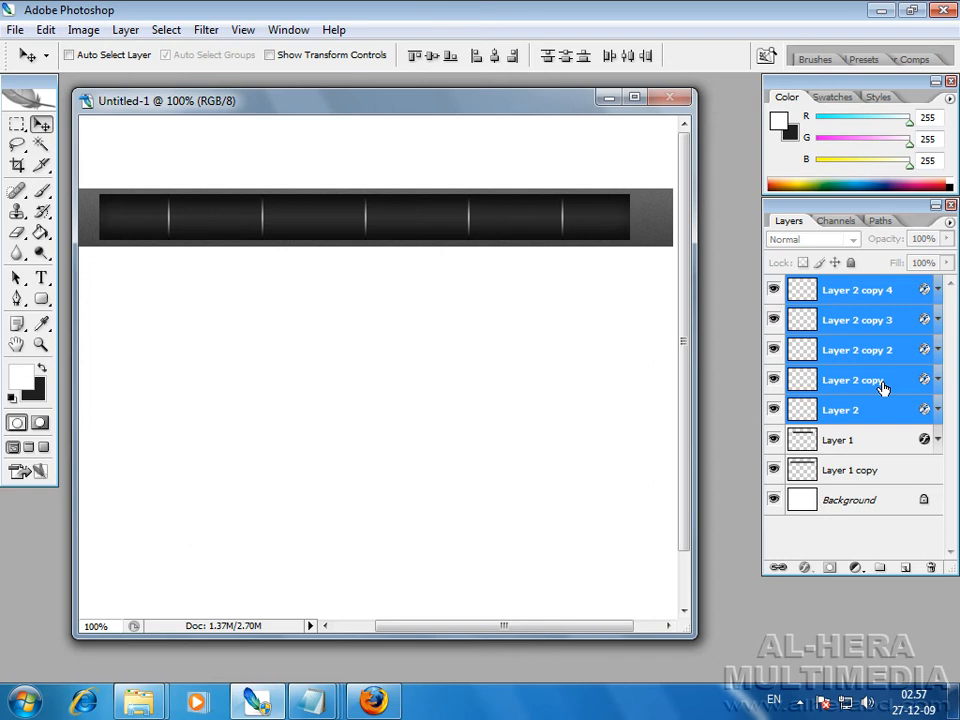
{"action": "left_click_drag", "start_coordinate": [484, 109], "coordinate": [495, 110]}
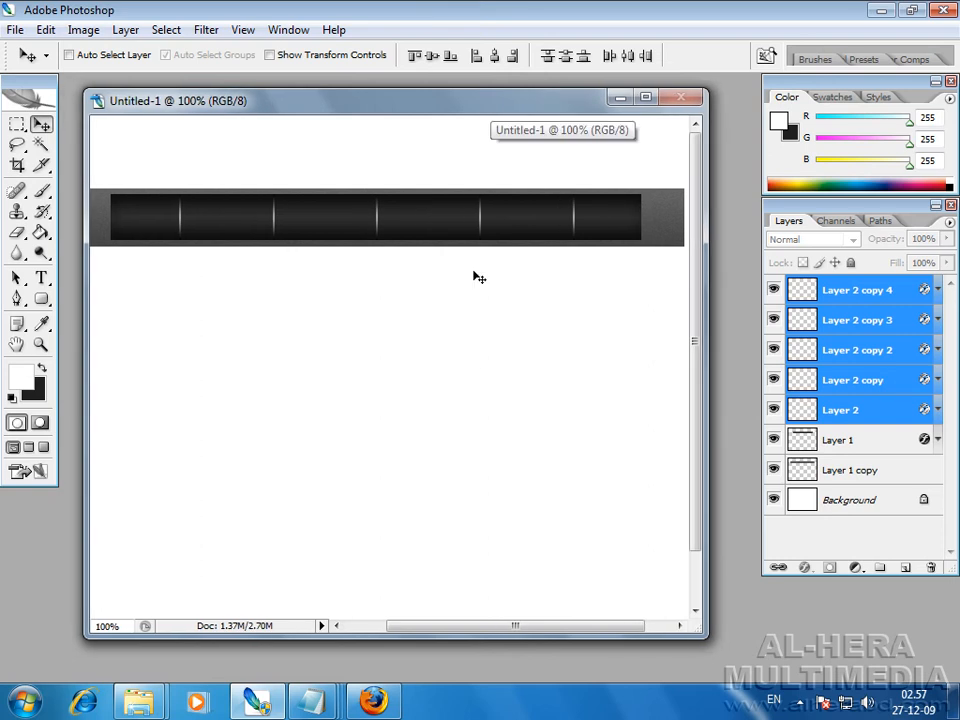
On a new layer above Layer 2 copy 4, draw a white 1 px Pencil bracket along the first separator's right side.
{"action": "left_click", "coordinate": [866, 292]}
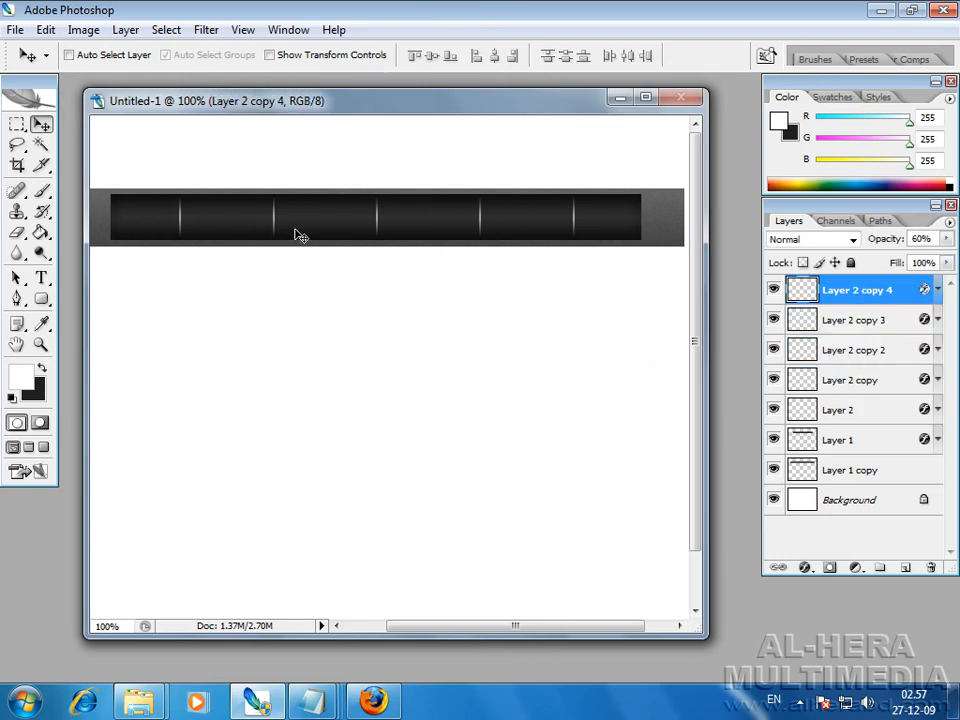
{"action": "key", "text": "ctrl+plus"}
{"action": "key", "text": "ctrl+plus"}
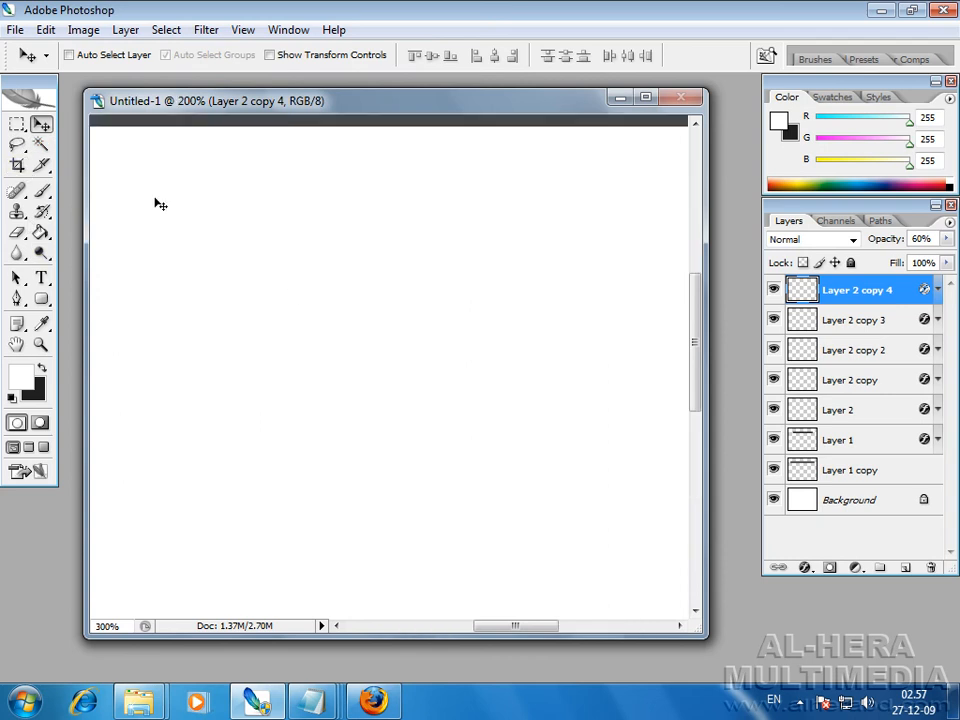
{"action": "left_click_drag", "start_coordinate": [378, 376], "coordinate": [319, 435]}
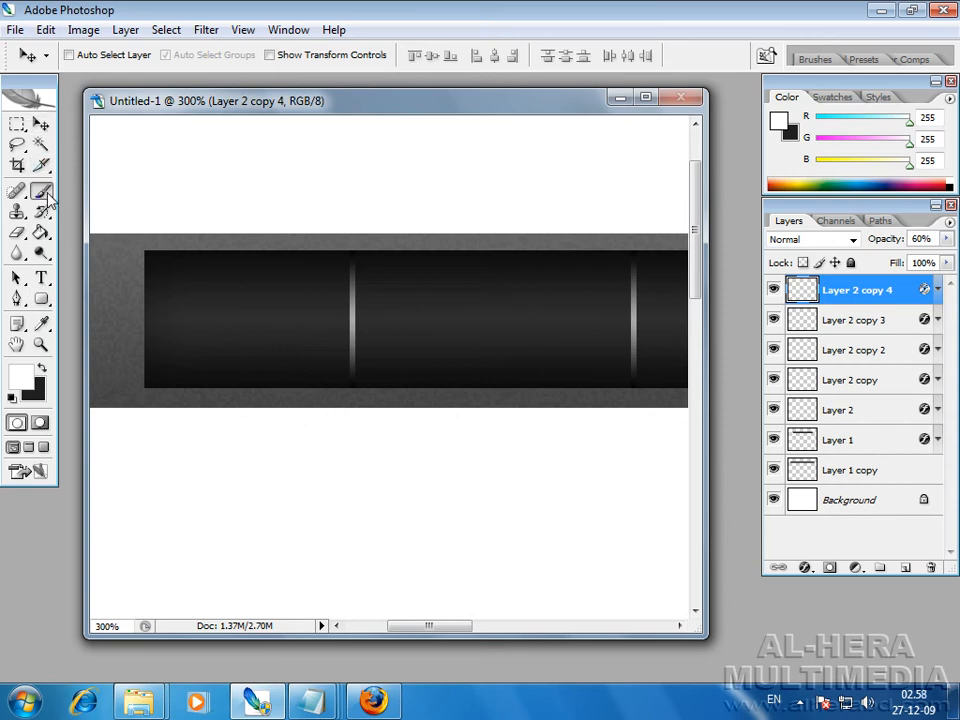
{"action": "left_click", "coordinate": [41, 191]}
{"action": "left_click", "coordinate": [115, 207]}
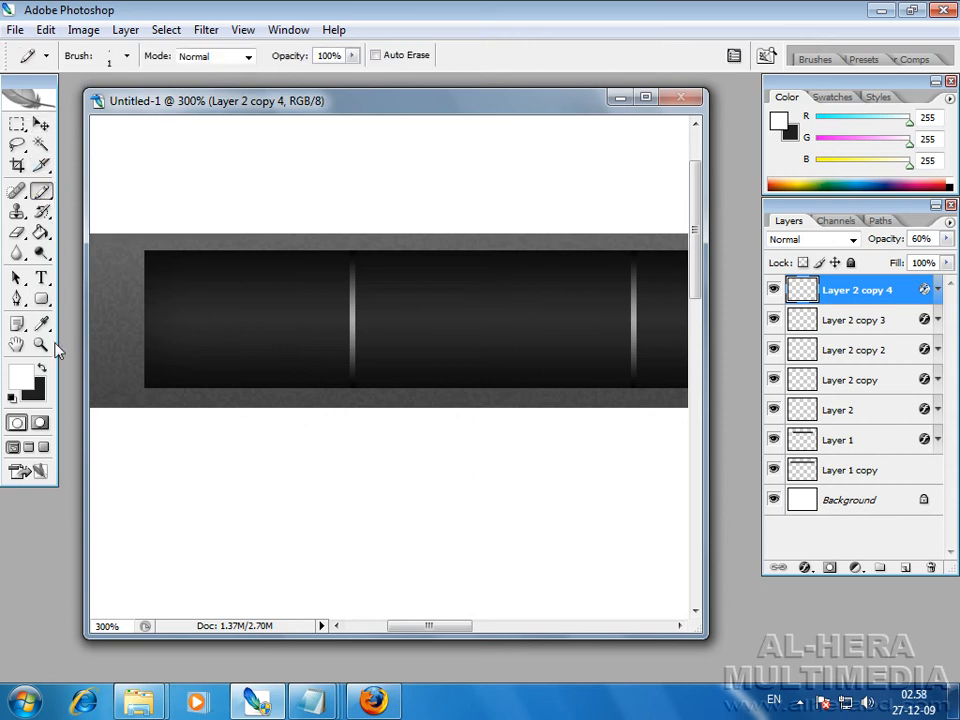
{"action": "left_click", "coordinate": [20, 376]}
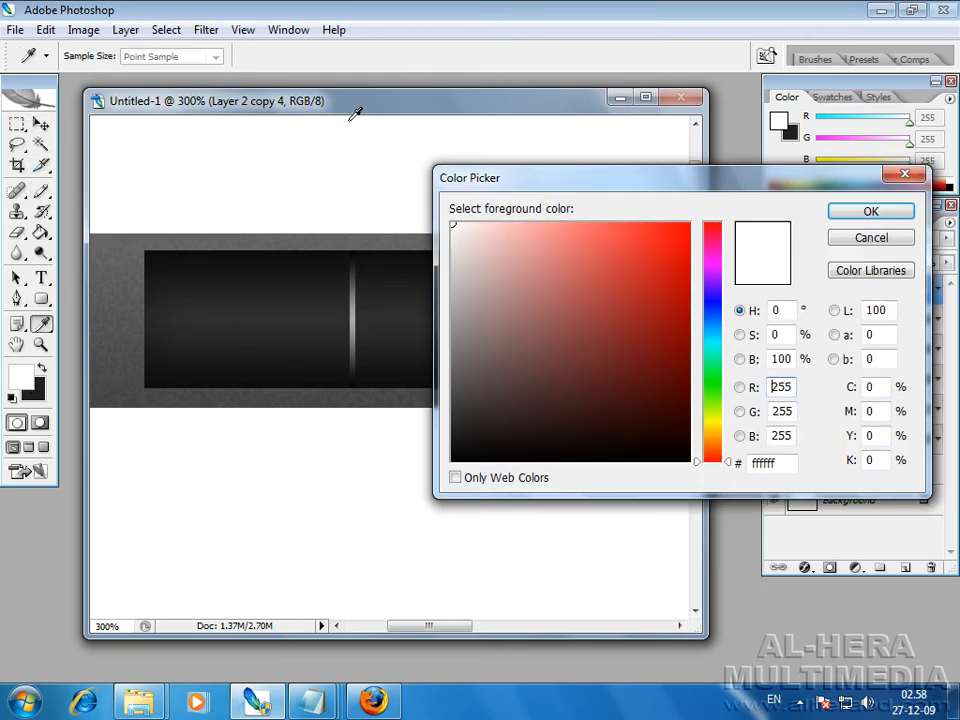
{"action": "left_click", "coordinate": [855, 216]}
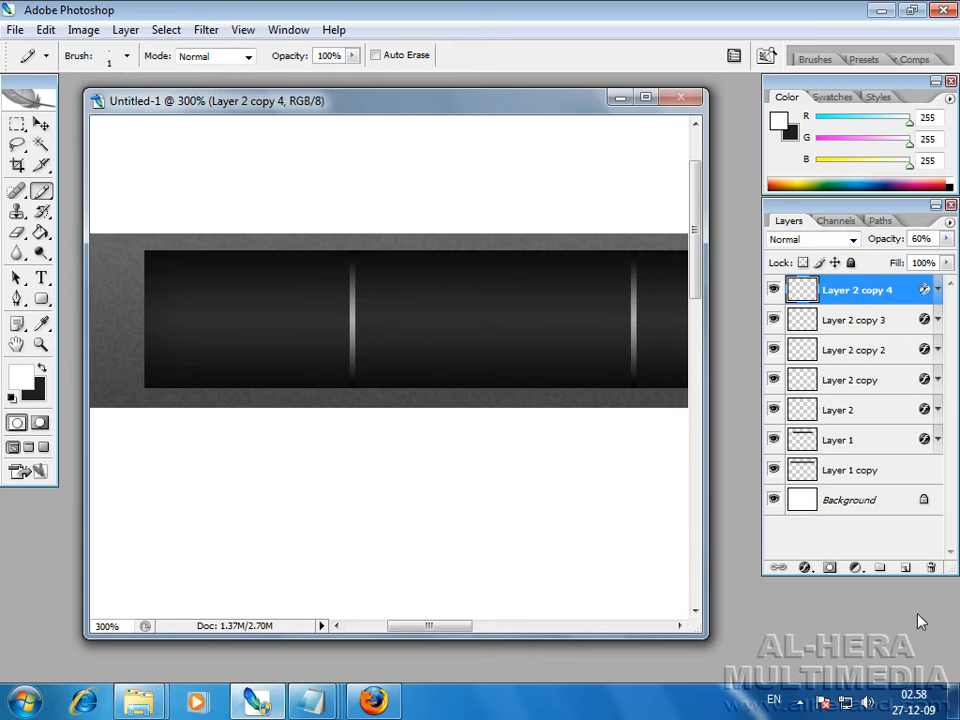
{"action": "left_click", "coordinate": [905, 567]}
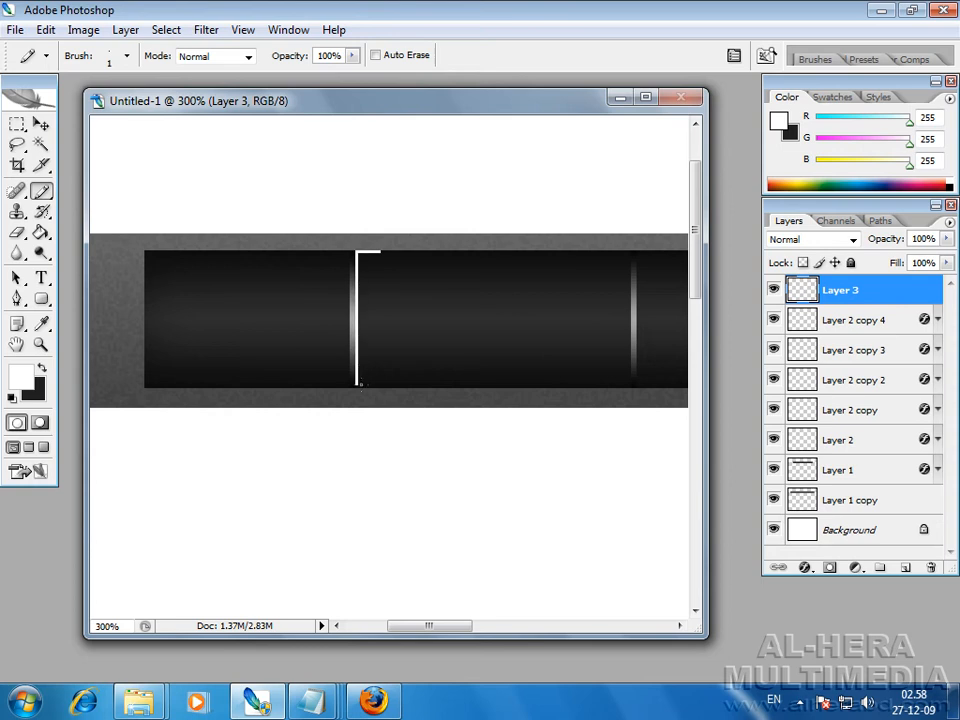
{"action": "left_click", "coordinate": [378, 386], "text": "shift"}
Try to trim the bracket's horizontal ends to short stubs by deleting a rectangular selection over them.
{"action": "left_click", "coordinate": [17, 124]}
{"action": "mouse_move", "coordinate": [453, 222]}
{"action": "left_mouse_down"}
{"action": "mouse_move", "coordinate": [381, 368]}
{"action": "mouse_move", "coordinate": [347, 478]}
{"action": "mouse_move", "coordinate": [364, 472]}
{"action": "left_mouse_up"}
{"action": "key", "text": "Delete"}
{"action": "key", "text": "ctrl+d"}
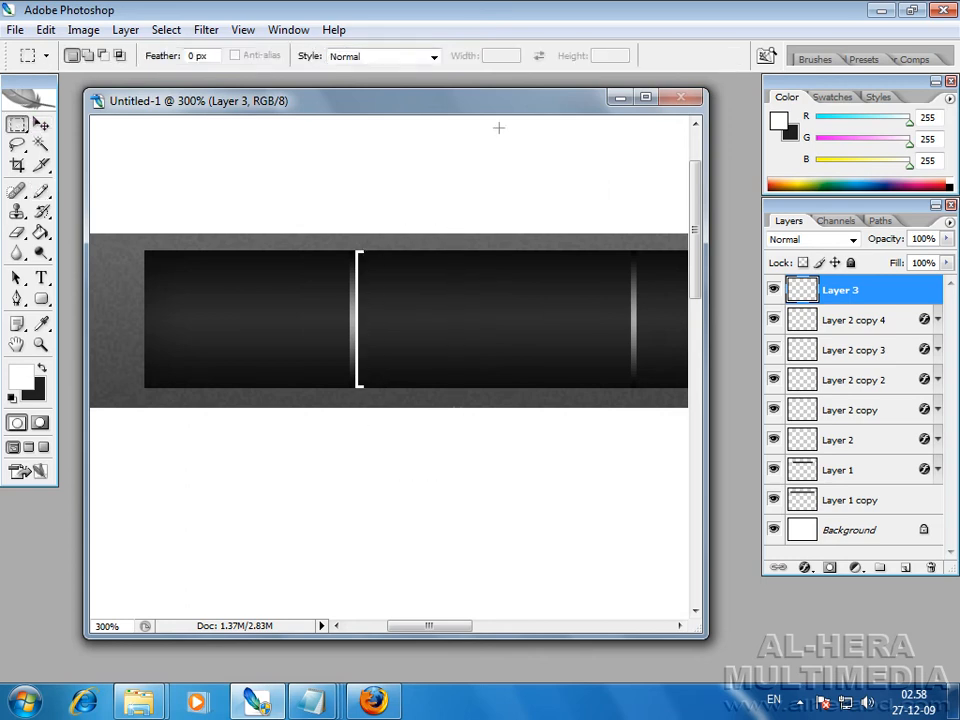
Select the outer parts of the bracket's top and bottom ends, delete them to leave short stubs, and deselect.
{"action": "left_click", "coordinate": [40, 124]}
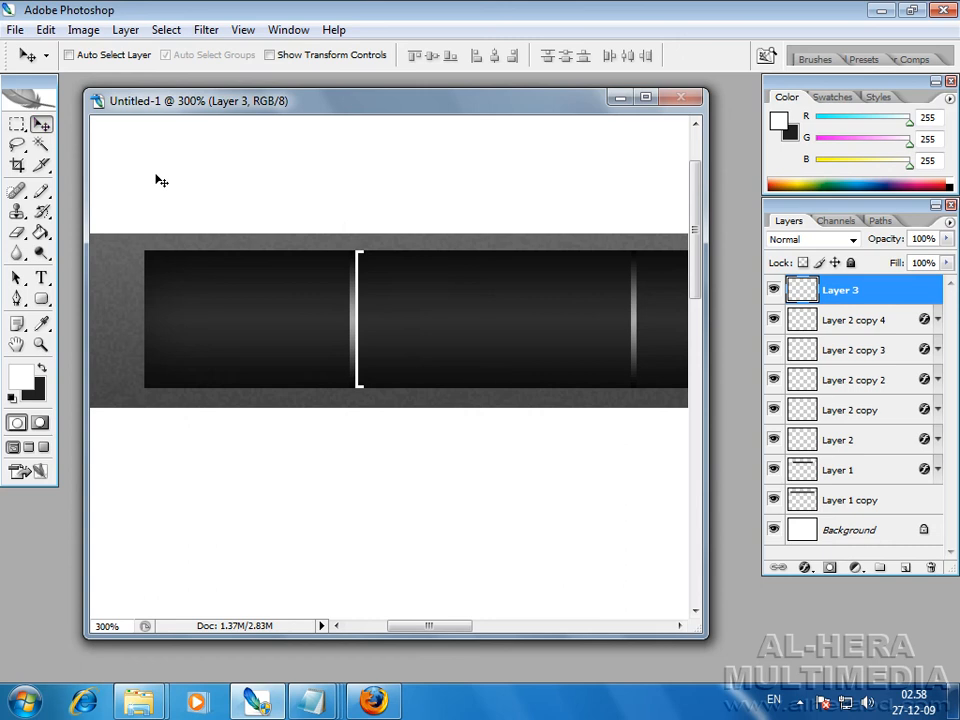
{"action": "key", "text": "ctrl+alt+0"}
{"action": "key", "text": "ctrl+plus"}
{"action": "key", "text": "ctrl+plus"}
{"action": "left_click_drag", "start_coordinate": [336, 253], "coordinate": [553, 443]}
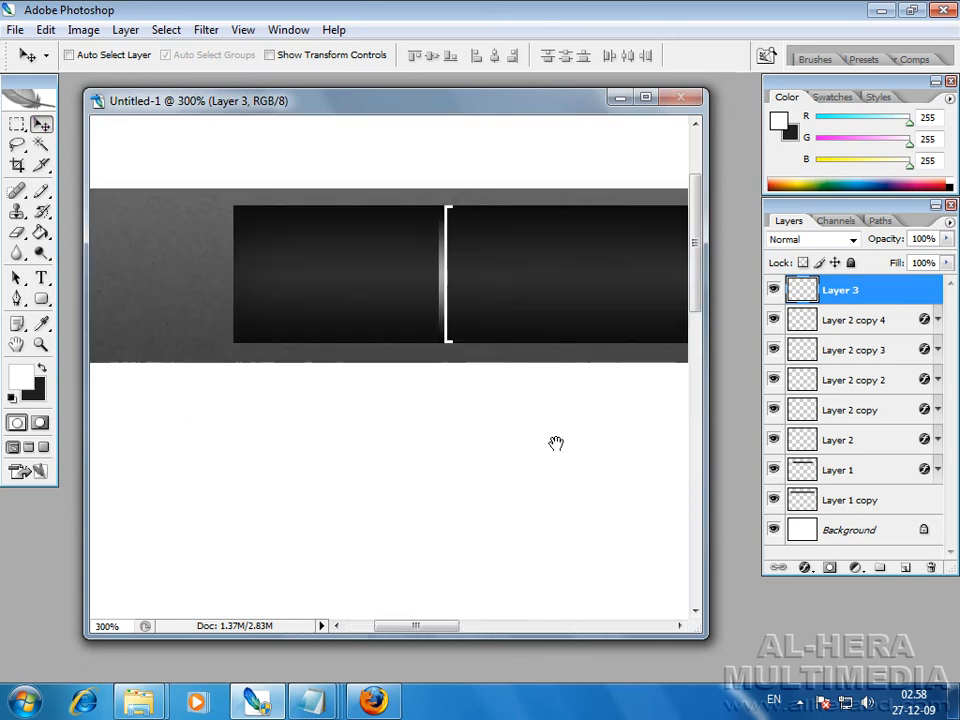
{"action": "key", "text": "m"}
{"action": "left_click_drag", "start_coordinate": [453, 177], "coordinate": [542, 426]}
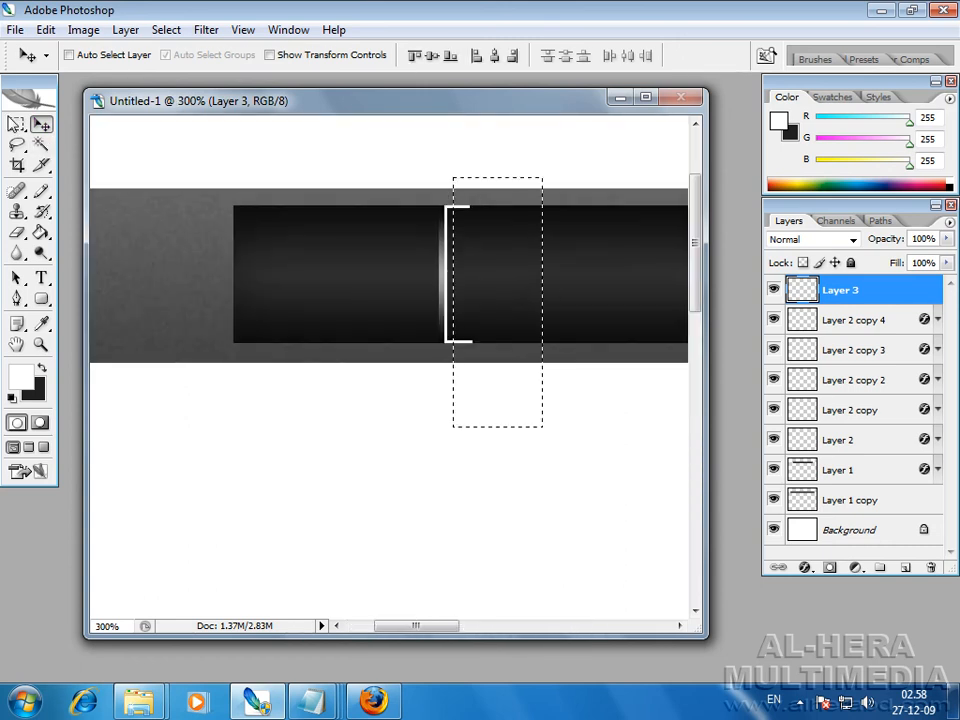
{"action": "left_click", "coordinate": [572, 186]}
{"action": "left_click_drag", "start_coordinate": [567, 175], "coordinate": [456, 401]}
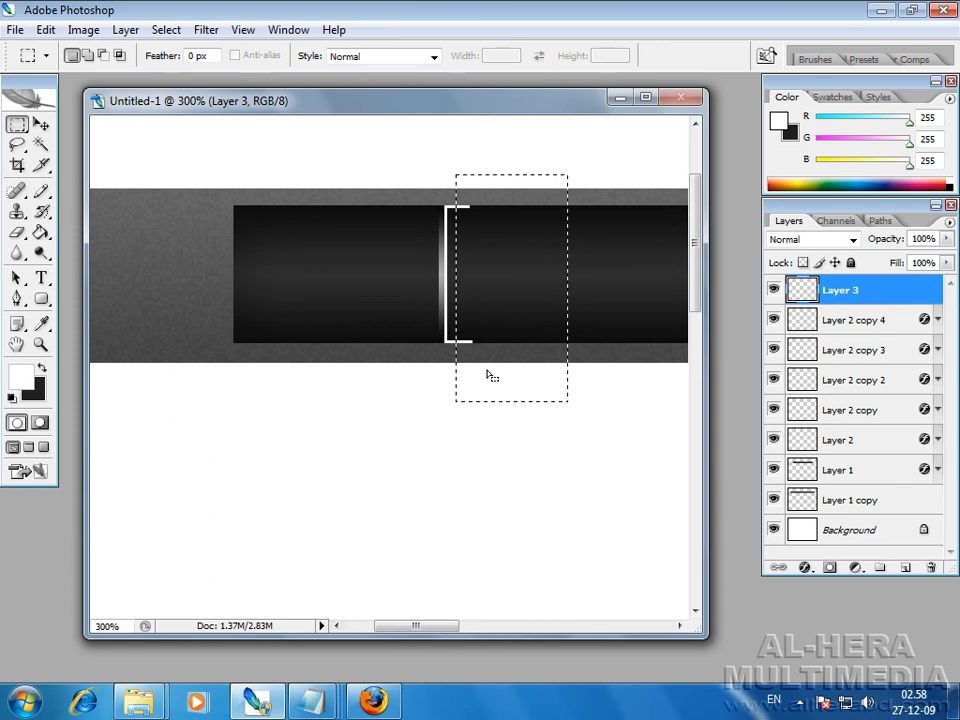
{"action": "key", "text": "Delete"}
{"action": "key", "text": "ctrl+d"}
{"action": "key", "text": "v"}
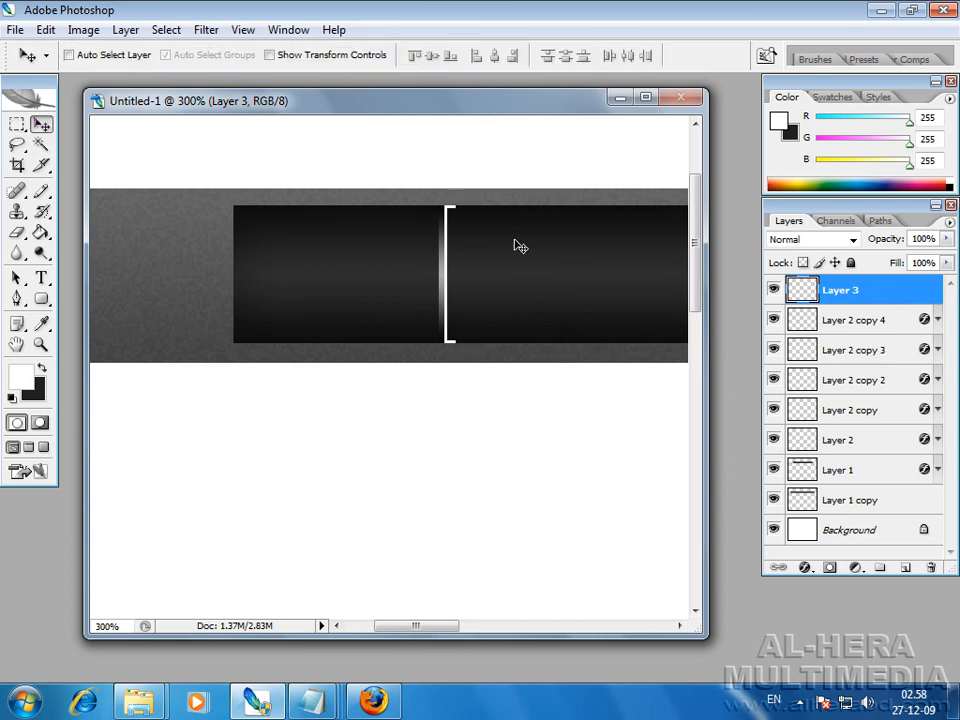
Duplicate the white bracket on Layer 3.
{"action": "key", "text": "ctrl+minus"}
{"action": "left_click_drag", "start_coordinate": [850, 296], "coordinate": [905, 567]}
Try to rotate the copied bracket by -180° with Free Transform.
{"action": "key", "text": "ctrl+t"}
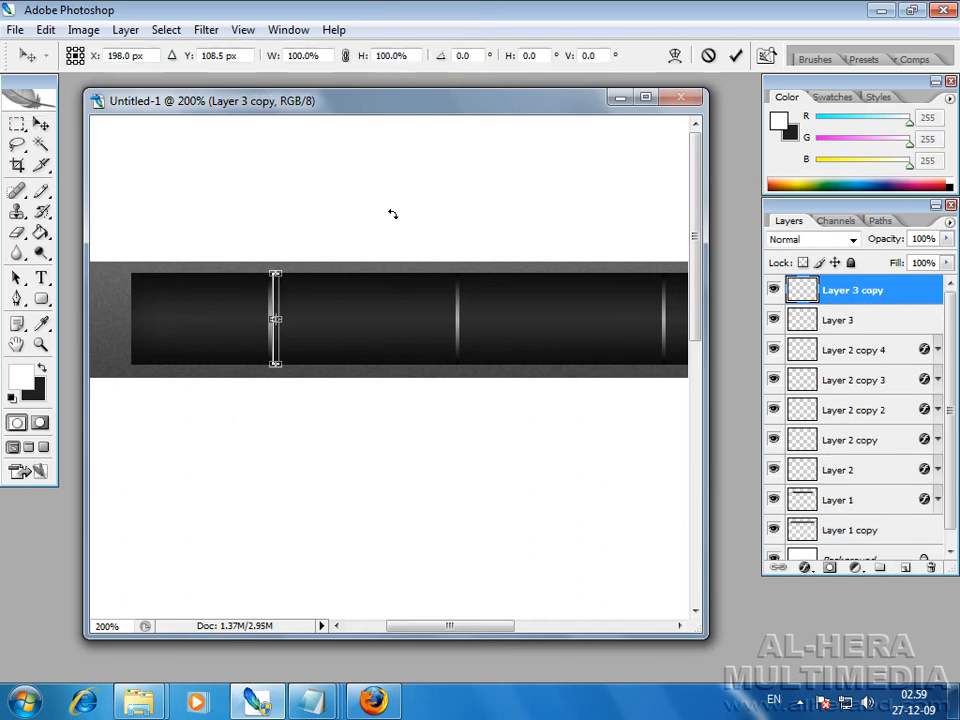
{"action": "left_click_drag", "start_coordinate": [395, 201], "coordinate": [324, 421]}
{"action": "left_click_drag", "start_coordinate": [258, 439], "coordinate": [156, 450]}
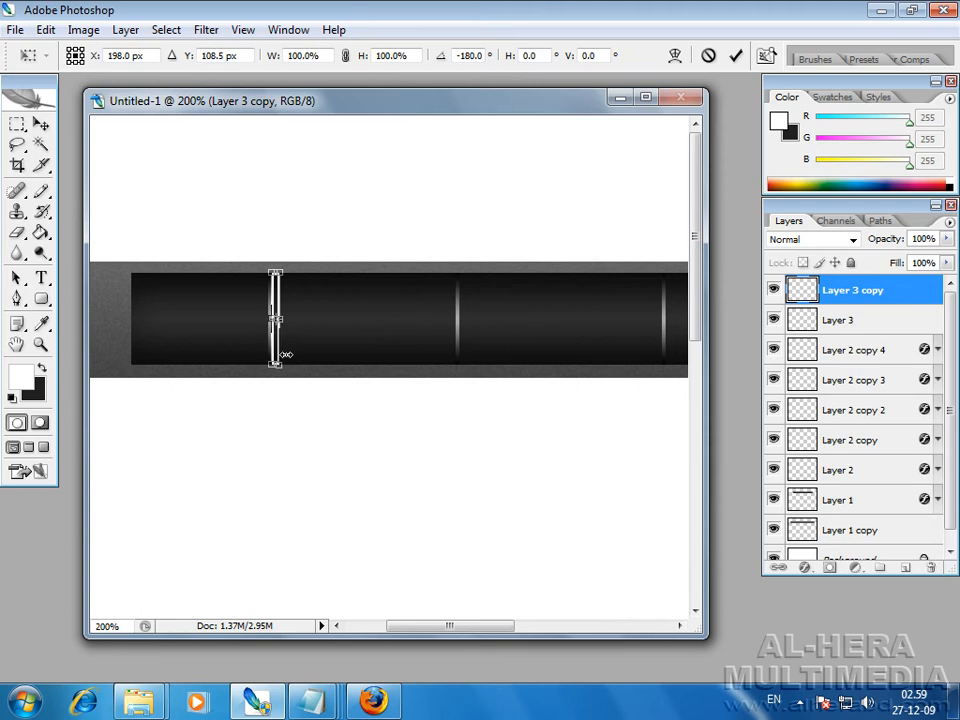
{"action": "key", "text": "Return"}
Move the copied bracket horizontally to the right, to between the first and second separators.
{"action": "left_click_drag", "start_coordinate": [285, 311], "coordinate": [357, 308]}
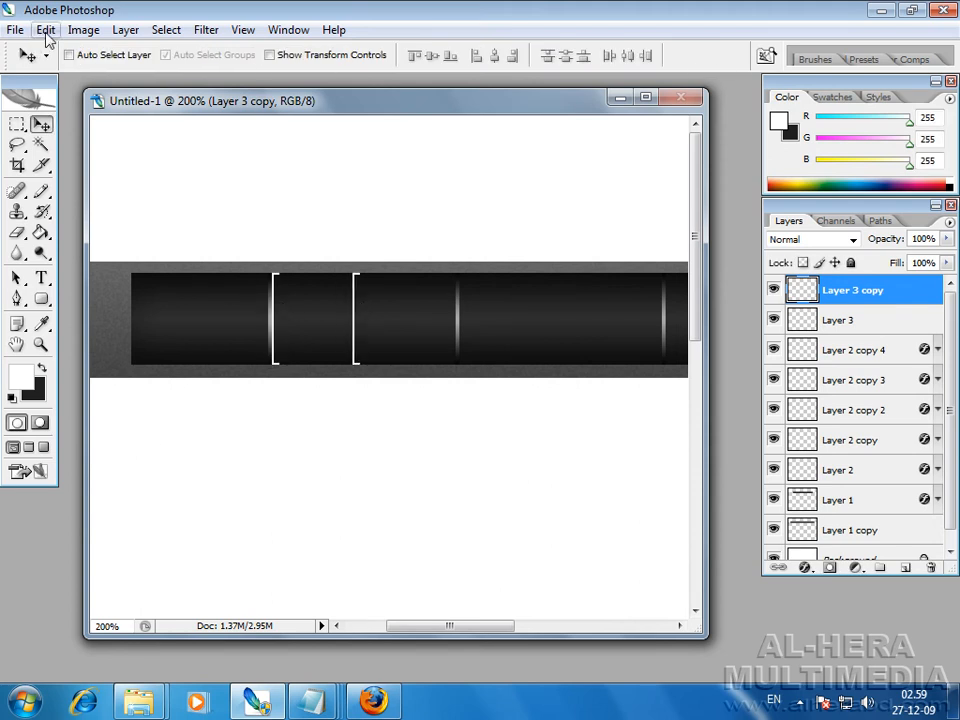
Flip the copied bracket horizontally and move it right until it sits just before the second separator.
{"action": "left_click", "coordinate": [46, 31]}
{"action": "mouse_move", "coordinate": [150, 345]}
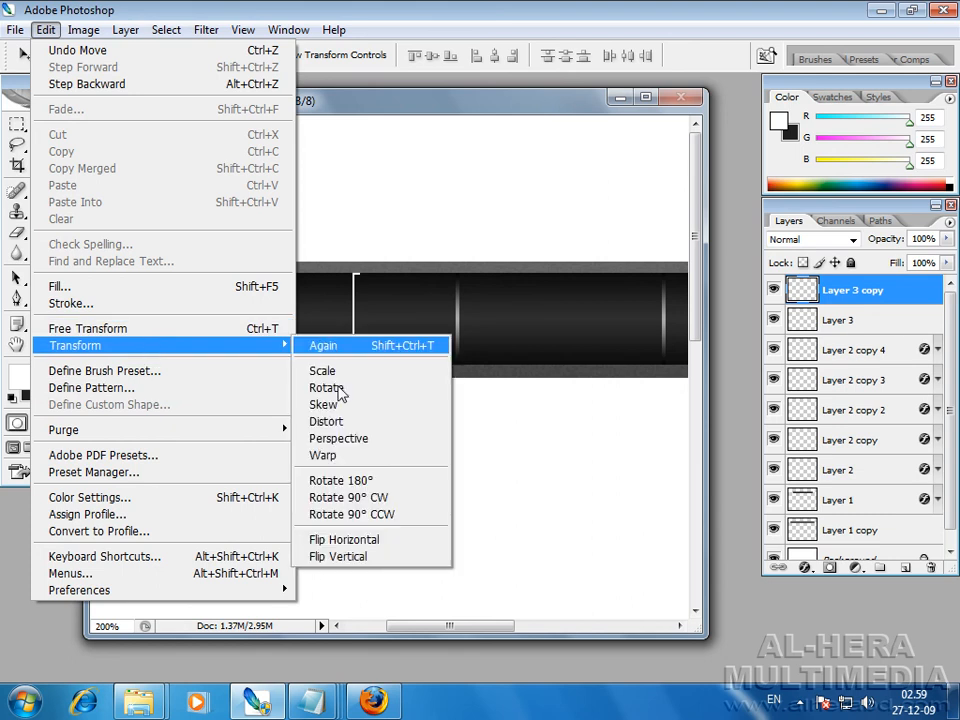
{"action": "left_click", "coordinate": [350, 540]}
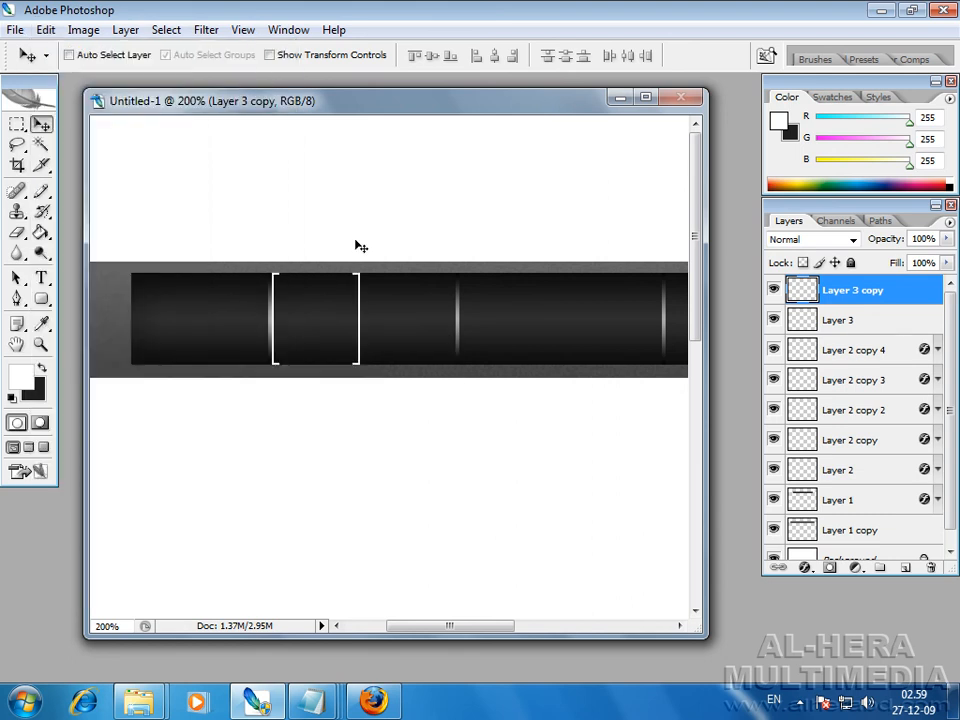
{"action": "key", "text": "shift+Right"}
{"action": "key", "text": "shift+Right"}
{"action": "key", "text": "shift+Right"}
{"action": "key", "text": "shift+Right"}
{"action": "key", "text": "shift+Right"}
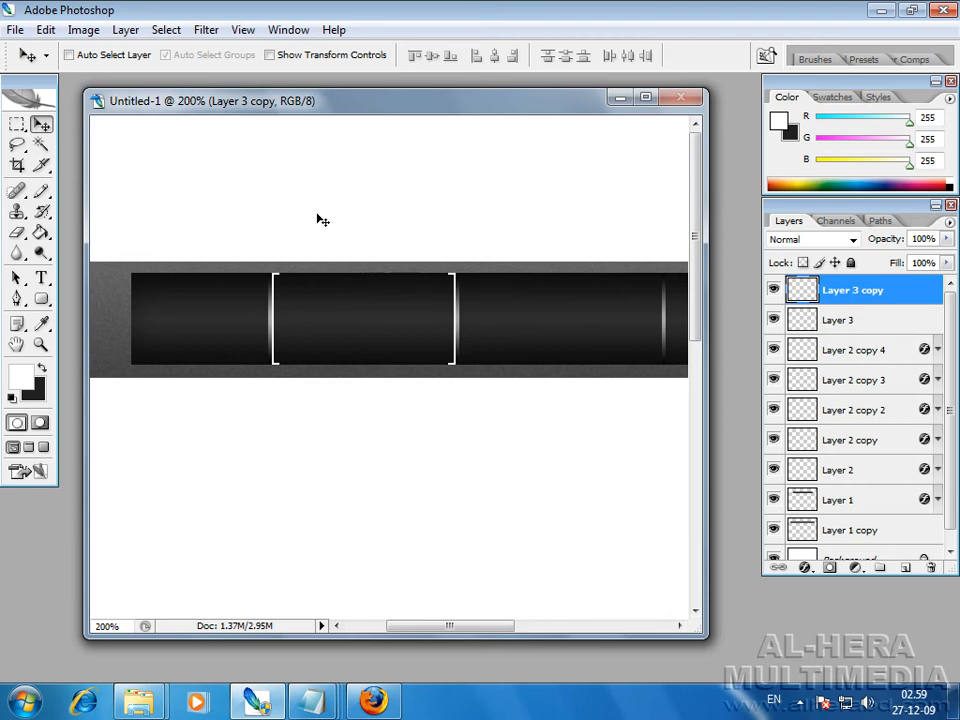
Merge Layer 3 copy and Layer 3 so both white brackets are on one layer.
{"action": "left_click", "coordinate": [838, 319], "text": "shift"}
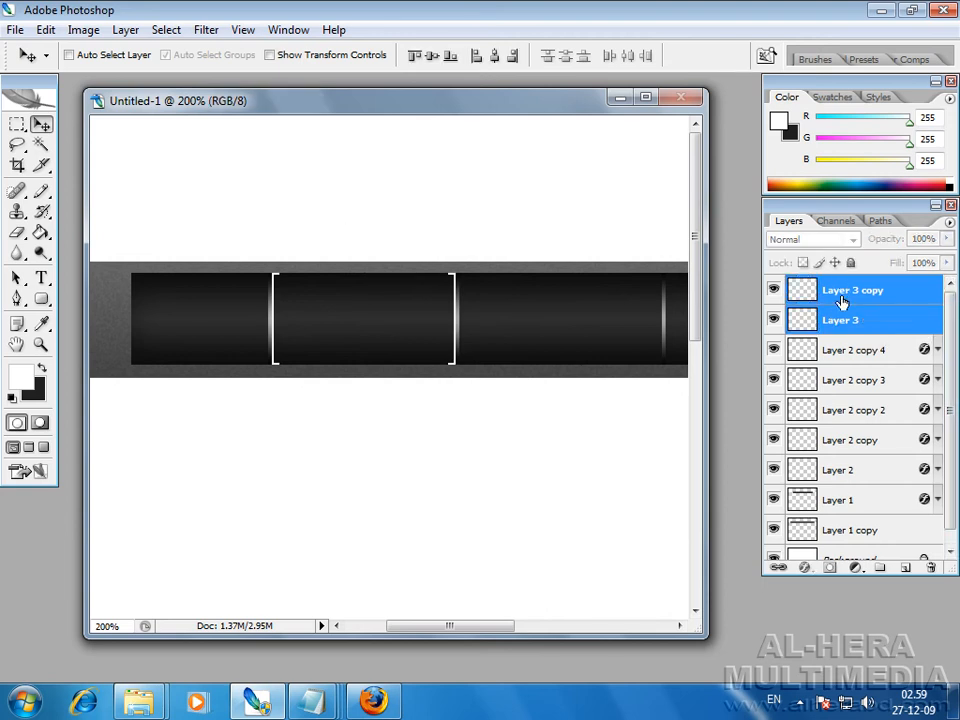
{"action": "key", "text": "ctrl+e"}
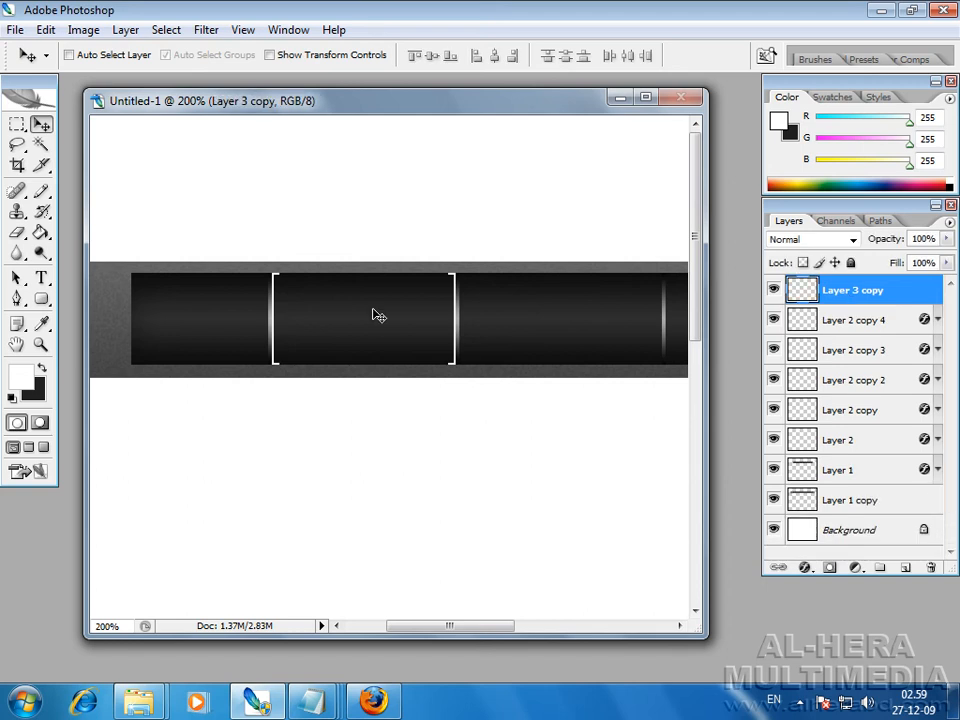
{"action": "left_click_drag", "start_coordinate": [522, 332], "coordinate": [542, 332]}
{"action": "left_click_drag", "start_coordinate": [404, 320], "coordinate": [427, 316]}
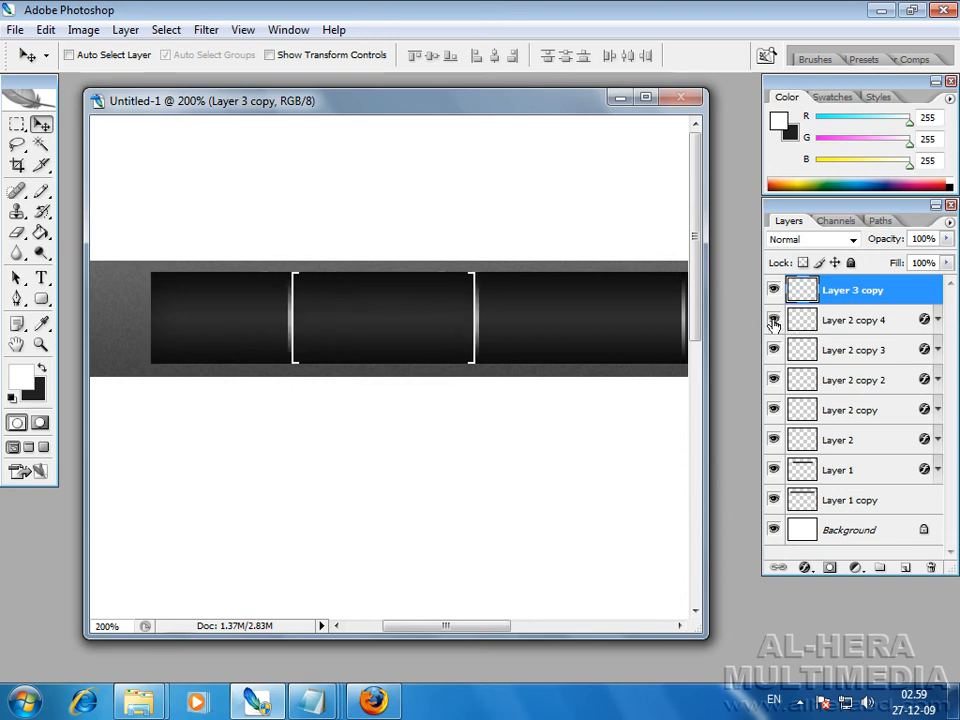
Delete the four separator duplicates, Layer 2 copy through Layer 2 copy 4, keeping only Layer 2.
{"action": "left_click", "coordinate": [850, 440]}
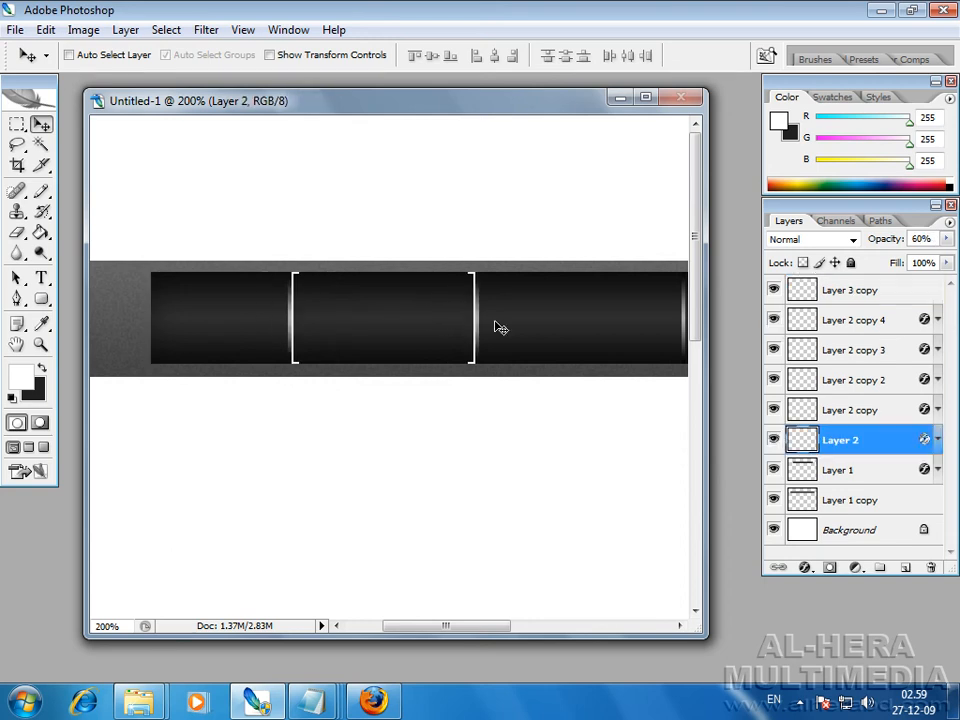
{"action": "left_click", "coordinate": [830, 410]}
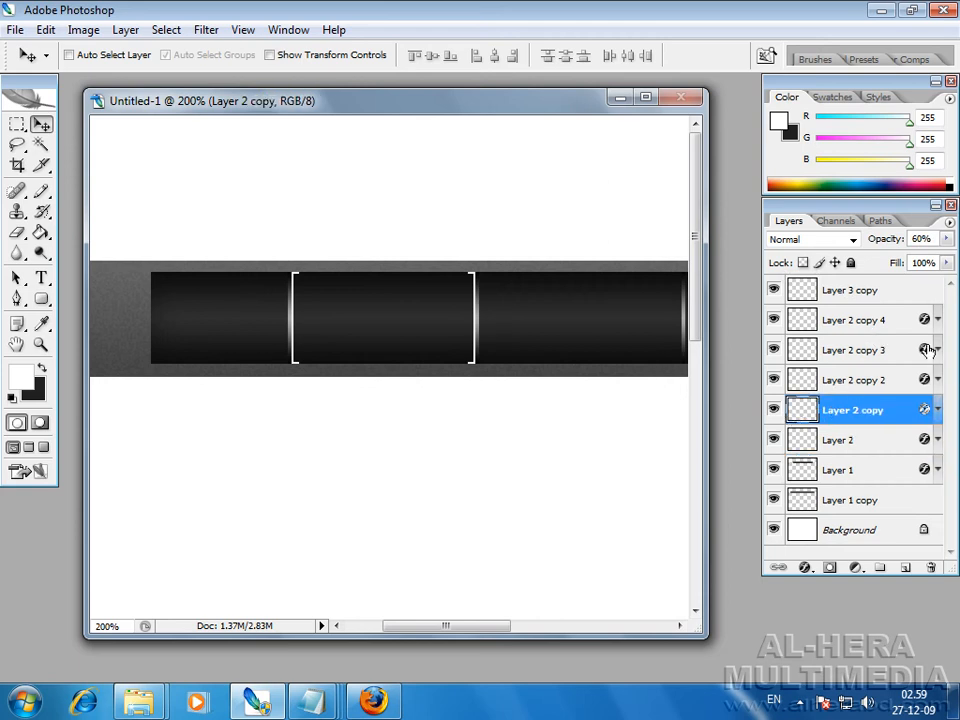
{"action": "left_click", "coordinate": [850, 322]}
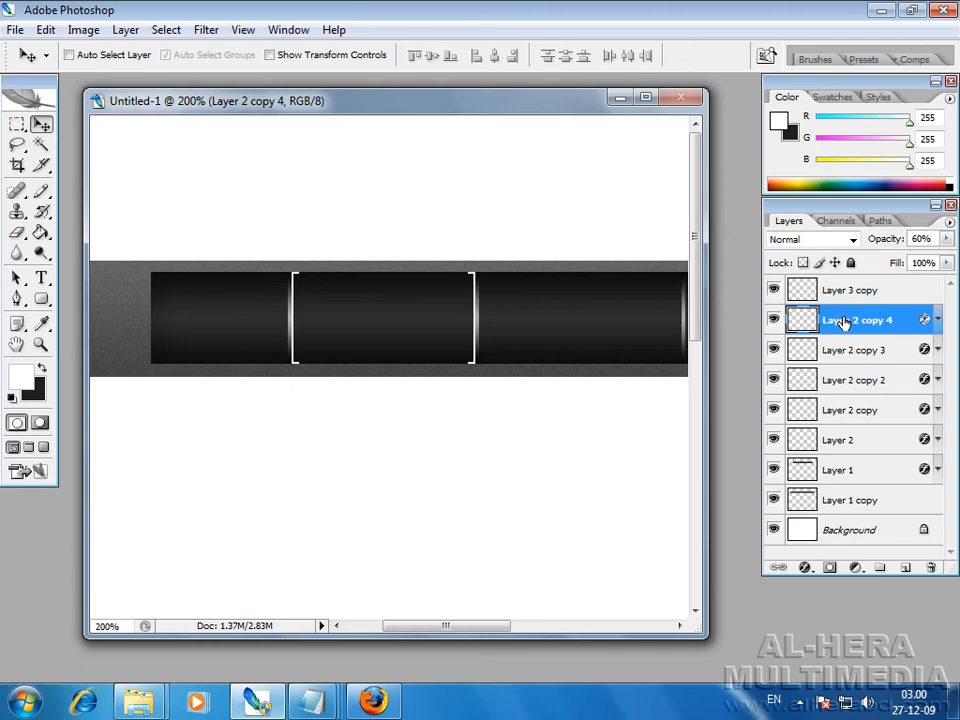
{"action": "left_click", "coordinate": [868, 410], "text": "shift"}
{"action": "left_click", "coordinate": [933, 569]}
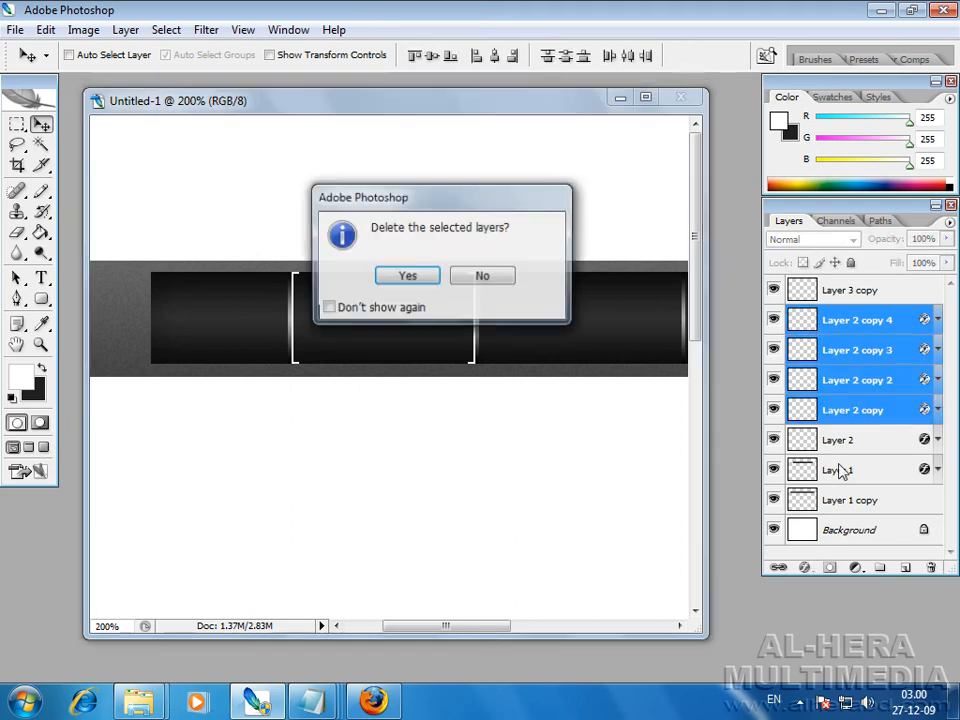
{"action": "key", "text": "Return"}
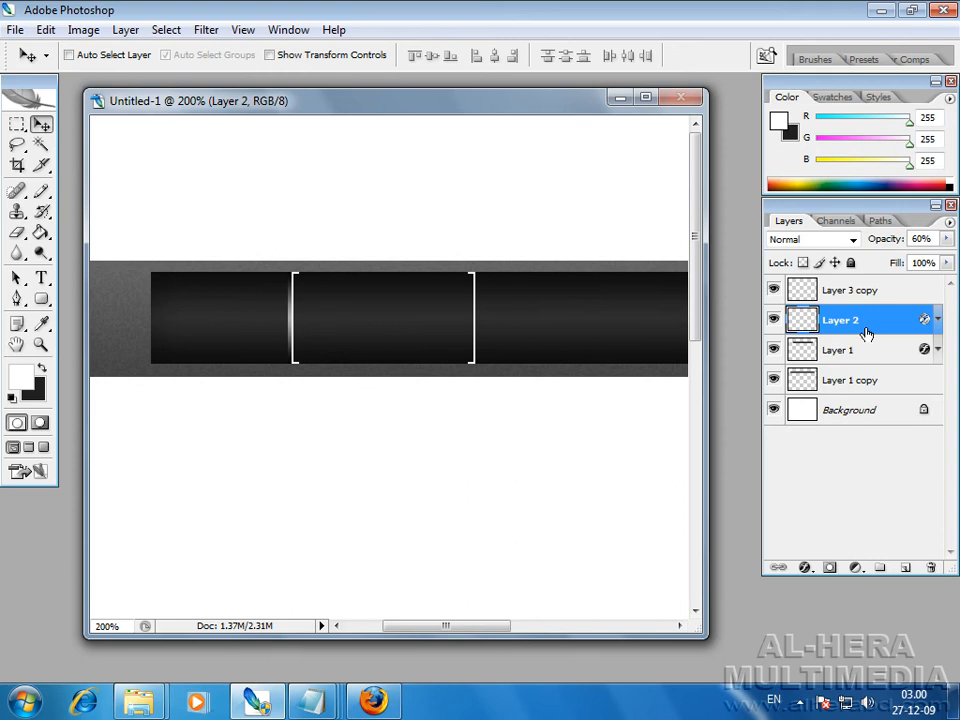
Duplicate the Layer 2 separator and move the copy against the outer side of the right bracket.
{"action": "left_click_drag", "start_coordinate": [906, 569], "coordinate": [906, 569]}
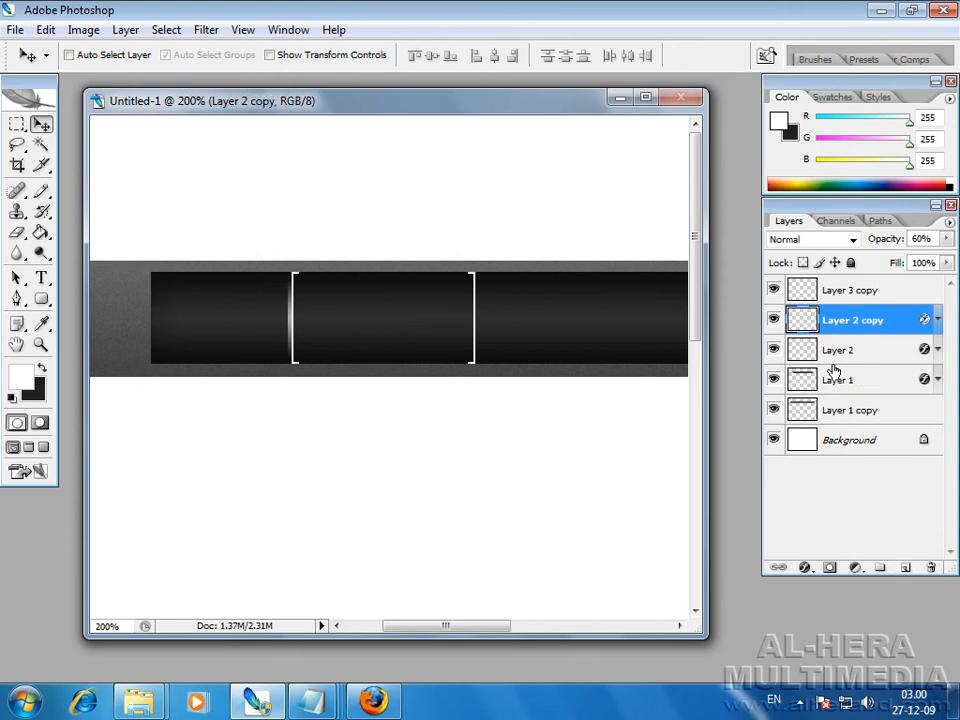
{"action": "left_click_drag", "start_coordinate": [350, 321], "coordinate": [532, 322]}
Set the opacity of the bracket pair on Layer 3 copy to 15%.
{"action": "left_click", "coordinate": [860, 290]}
{"action": "left_click", "coordinate": [946, 239]}
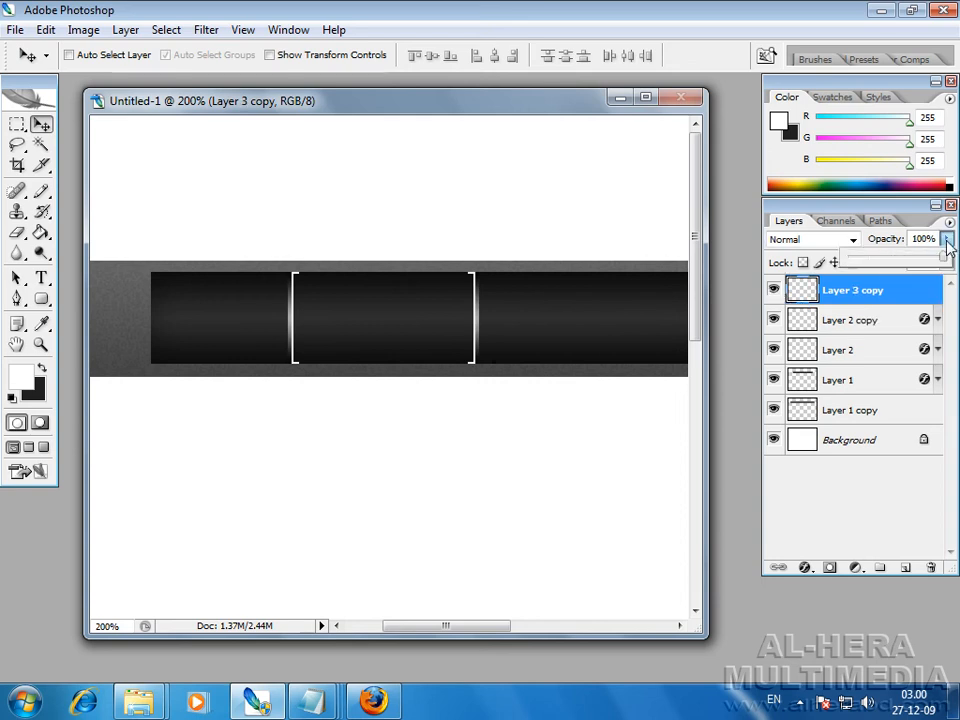
{"action": "left_click_drag", "start_coordinate": [900, 257], "coordinate": [867, 258]}
{"action": "type", "text": "15"}
{"action": "key", "text": "Return"}
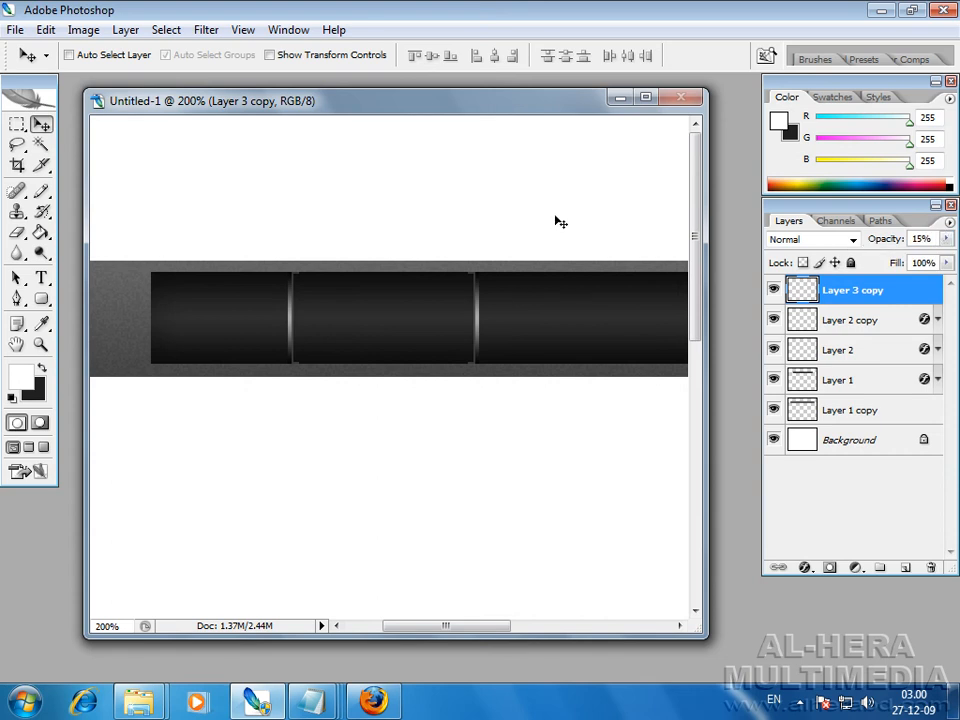
Set the opacity of the bracket pair on Layer 3 copy to 30%.
{"action": "key", "text": "ctrl+minus"}
{"action": "key", "text": "ctrl+minus"}
{"action": "key", "text": "ctrl+plus"}
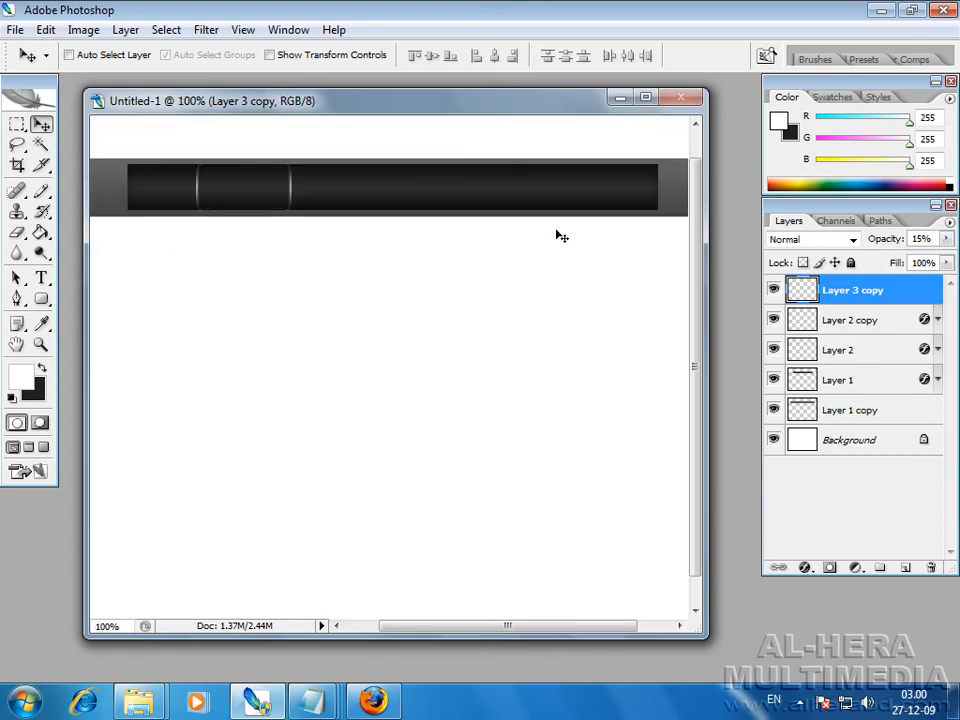
{"action": "key", "text": "3"}
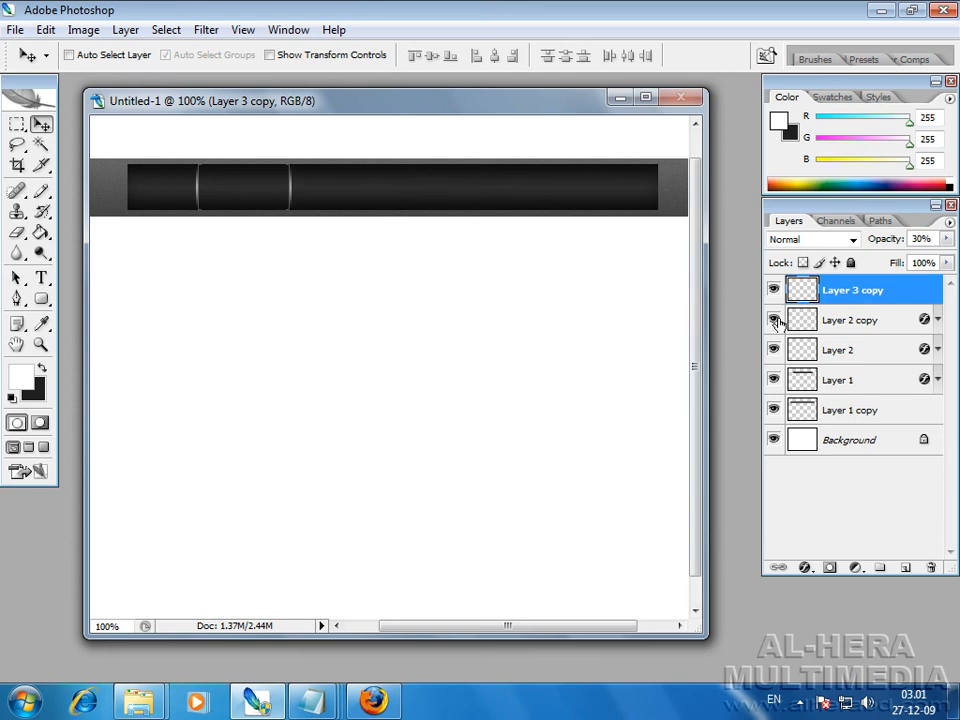
Duplicate the bracket pair on Layer 3 copy and move the duplicate to the section right of the second separator.
{"action": "left_click_drag", "start_coordinate": [845, 301], "coordinate": [907, 569]}
{"action": "left_click_drag", "start_coordinate": [265, 191], "coordinate": [360, 198]}
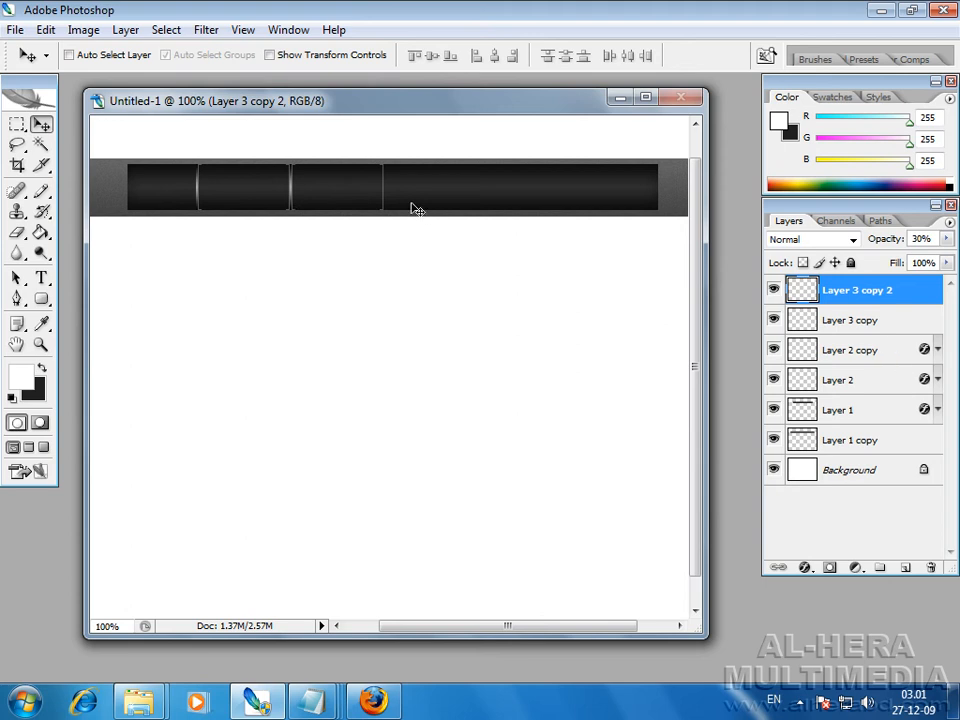
Select both bracket-pair layers and both separator layers and move them together to the left end of the inner panel.
{"action": "left_click", "coordinate": [862, 320], "text": "shift"}
{"action": "left_click", "coordinate": [857, 349], "text": "shift"}
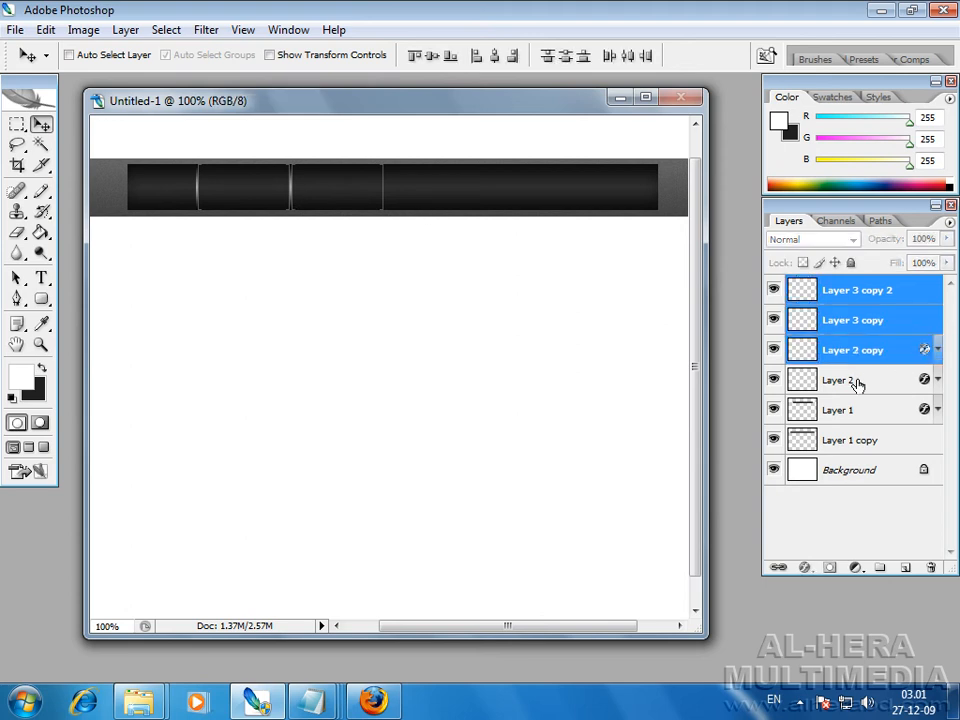
{"action": "left_click", "coordinate": [857, 381], "text": "shift"}
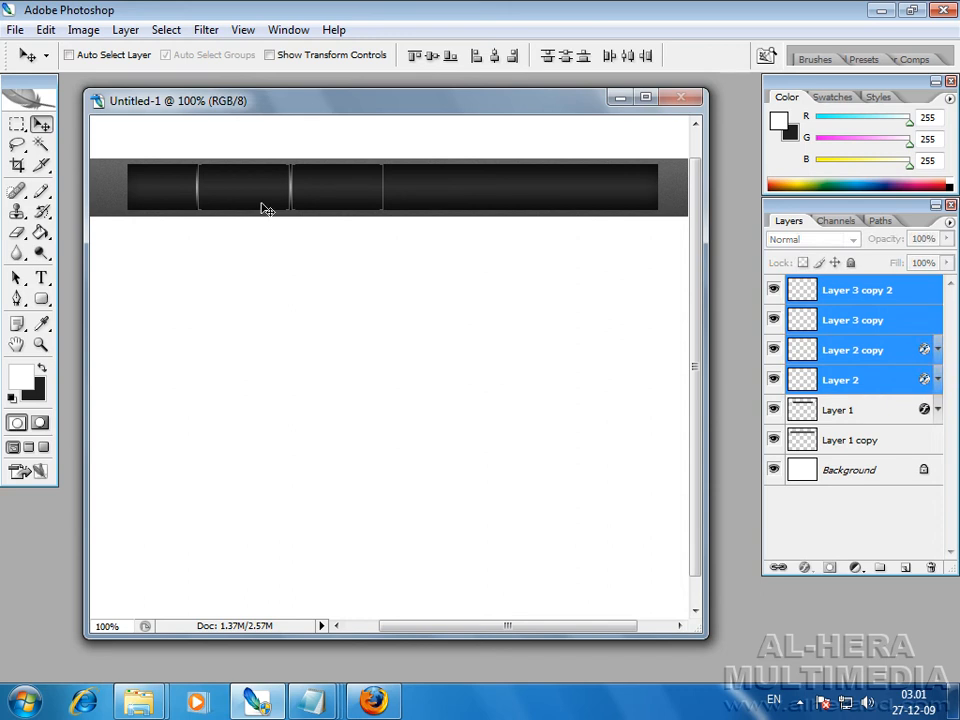
{"action": "left_click_drag", "start_coordinate": [313, 201], "coordinate": [246, 197]}
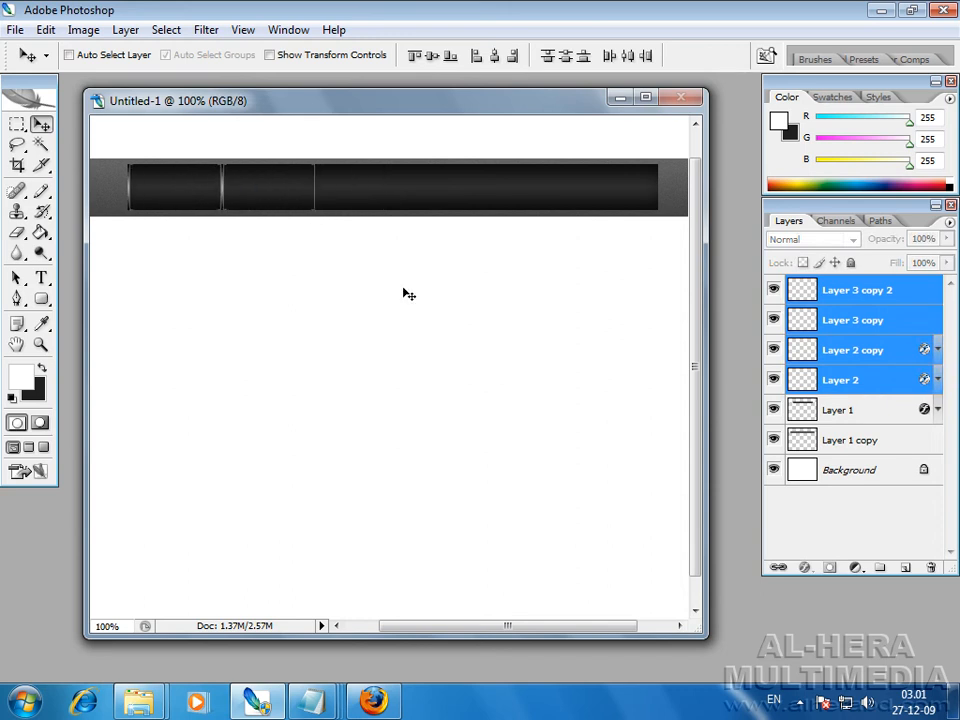
Duplicate the Layer 2 copy separator and place the duplicate at the right edge of the second bracket pair.
{"action": "left_click", "coordinate": [782, 293]}
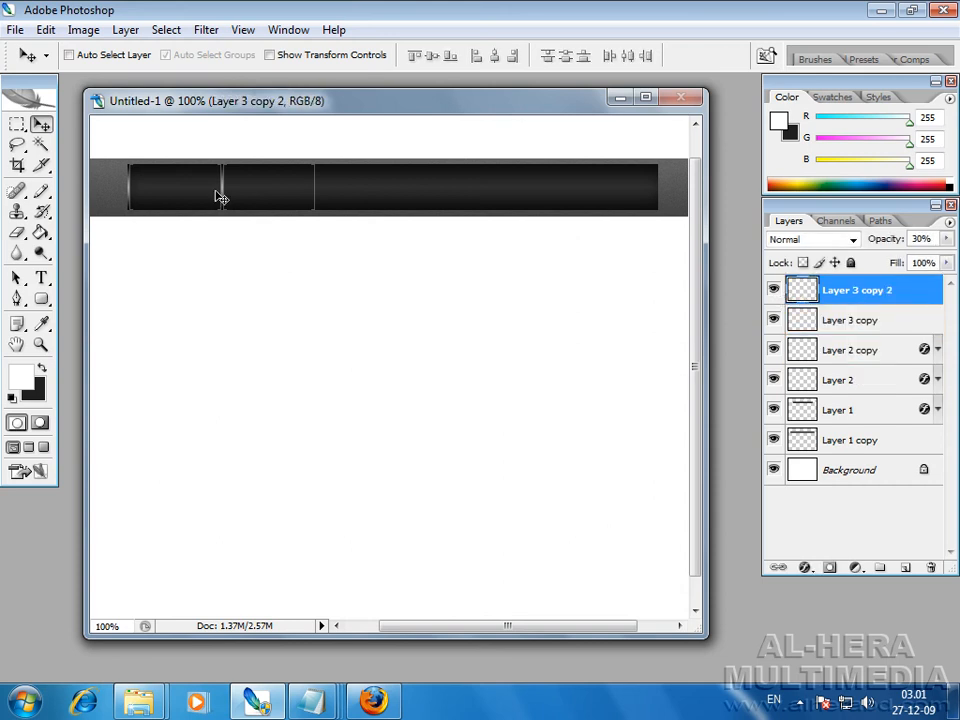
{"action": "left_click", "coordinate": [843, 357]}
{"action": "left_click", "coordinate": [773, 350]}
{"action": "left_click", "coordinate": [773, 351]}
{"action": "left_click_drag", "start_coordinate": [868, 349], "coordinate": [906, 567]}
{"action": "left_click_drag", "start_coordinate": [334, 189], "coordinate": [429, 188]}
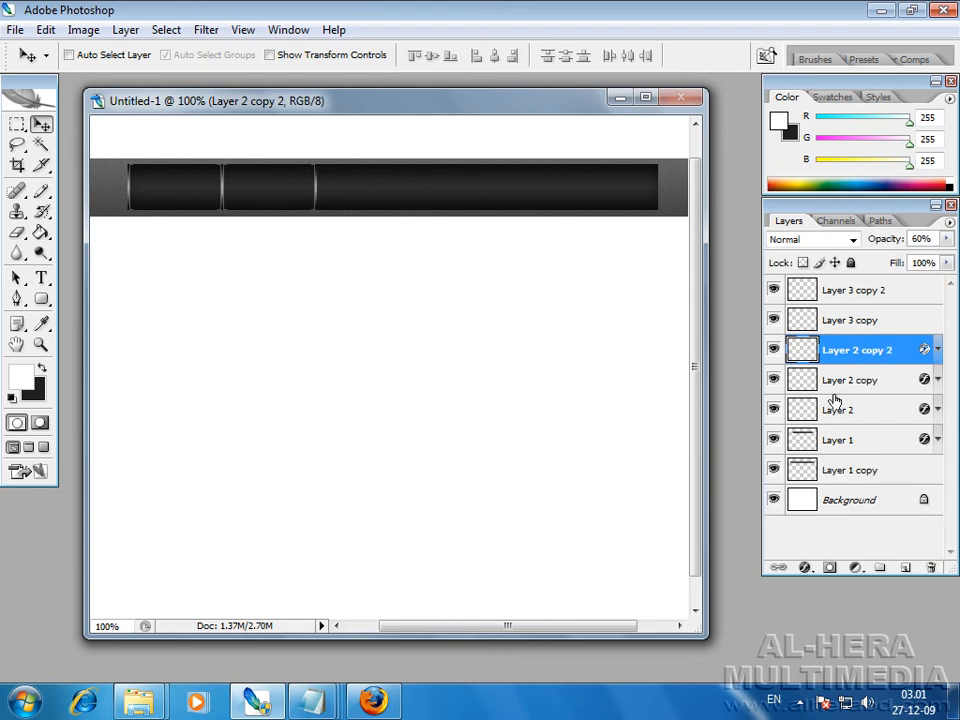
Duplicate the Layer 3 copy bracket pair into the third section and place a duplicate of the Layer 2 copy 2 separator at its right edge.
{"action": "left_click_drag", "start_coordinate": [852, 322], "coordinate": [906, 567]}
{"action": "left_click_drag", "start_coordinate": [296, 189], "coordinate": [420, 191]}
{"action": "left_click_drag", "start_coordinate": [486, 193], "coordinate": [477, 193]}
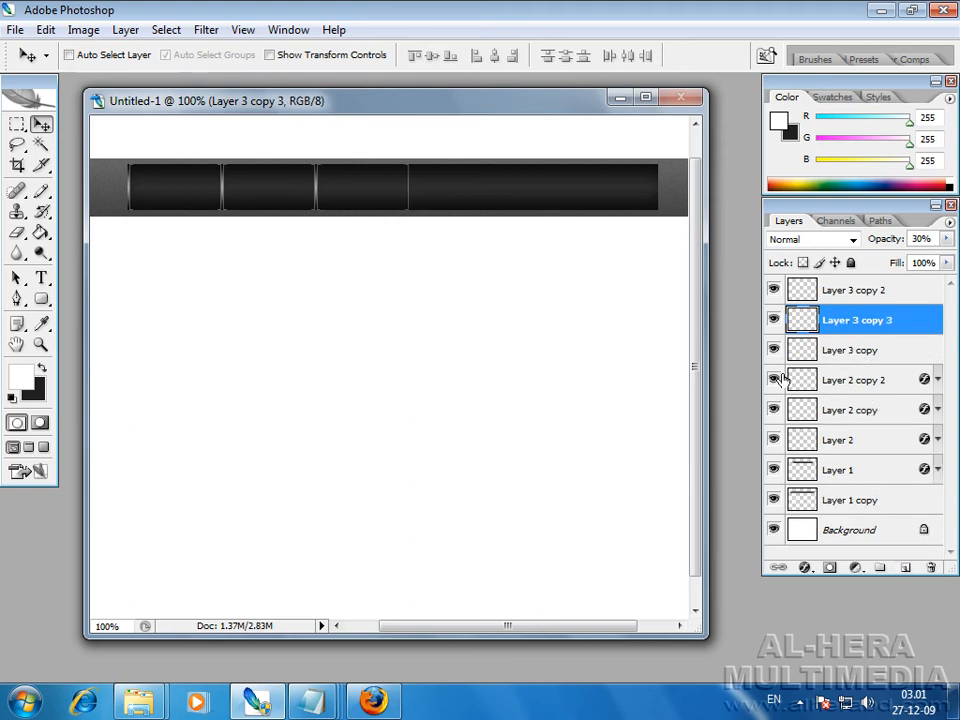
{"action": "left_click_drag", "start_coordinate": [846, 390], "coordinate": [905, 567]}
{"action": "left_click_drag", "start_coordinate": [490, 205], "coordinate": [476, 207]}
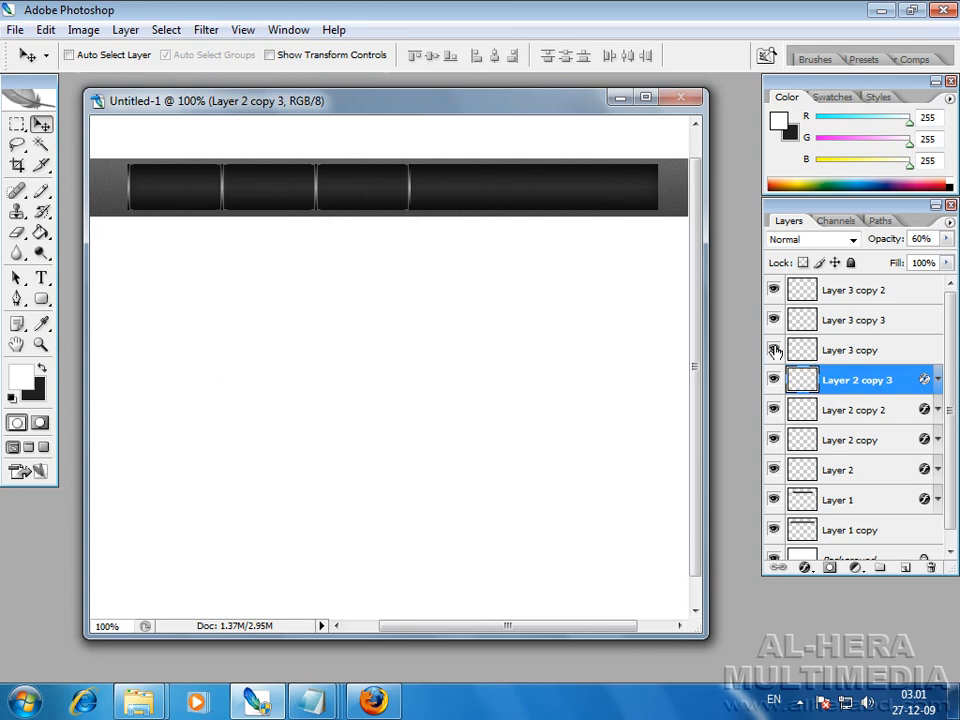
Duplicate the Layer 3 copy bracket pair and place the duplicate in the fourth section, right of the last separator.
{"action": "left_click", "coordinate": [849, 357]}
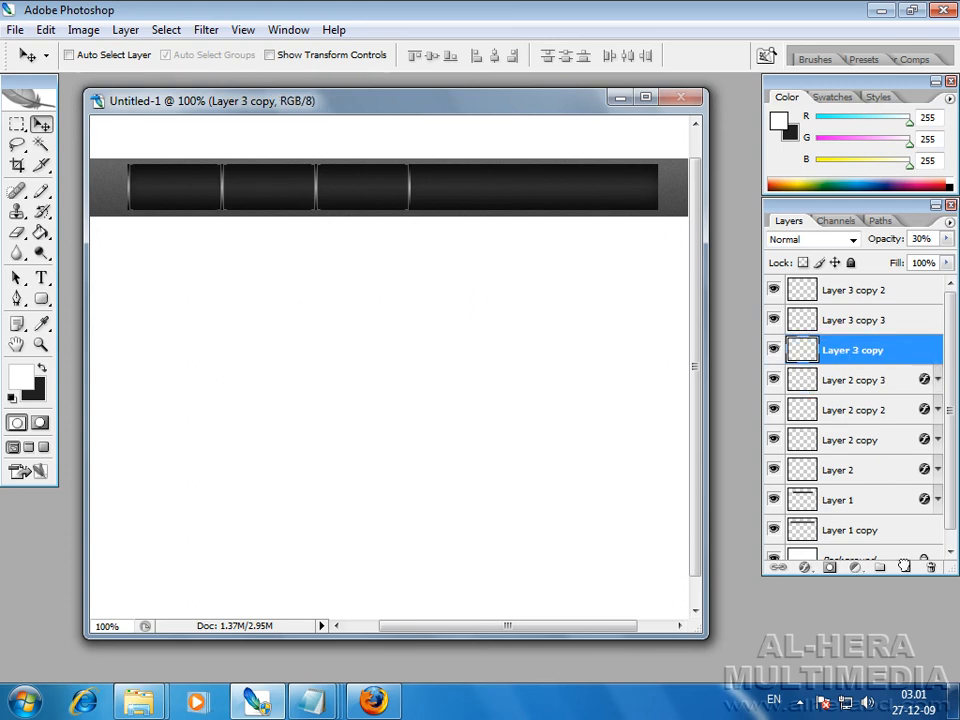
{"action": "left_click_drag", "start_coordinate": [886, 548], "coordinate": [906, 567]}
{"action": "left_click_drag", "start_coordinate": [470, 183], "coordinate": [641, 187]}
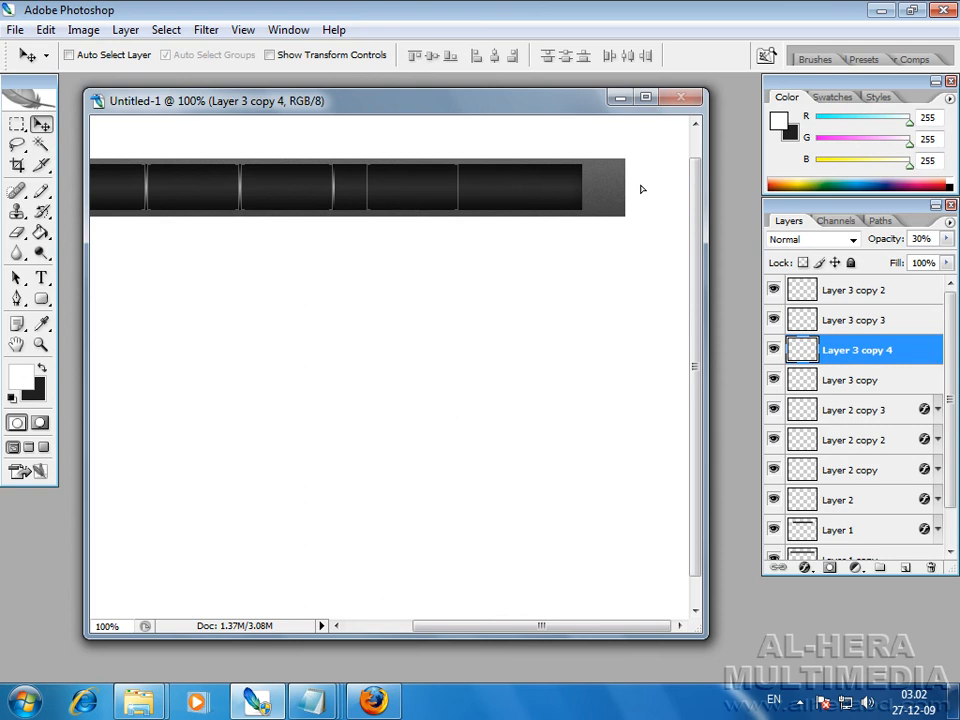
{"action": "left_click_drag", "start_coordinate": [351, 223], "coordinate": [390, 214]}
{"action": "left_click", "coordinate": [771, 381]}
{"action": "left_click", "coordinate": [771, 381]}
Duplicate the Layer 2 copy 3 separator and place the duplicate at the right edge of the fourth bracket pair.
{"action": "left_click", "coordinate": [840, 413]}
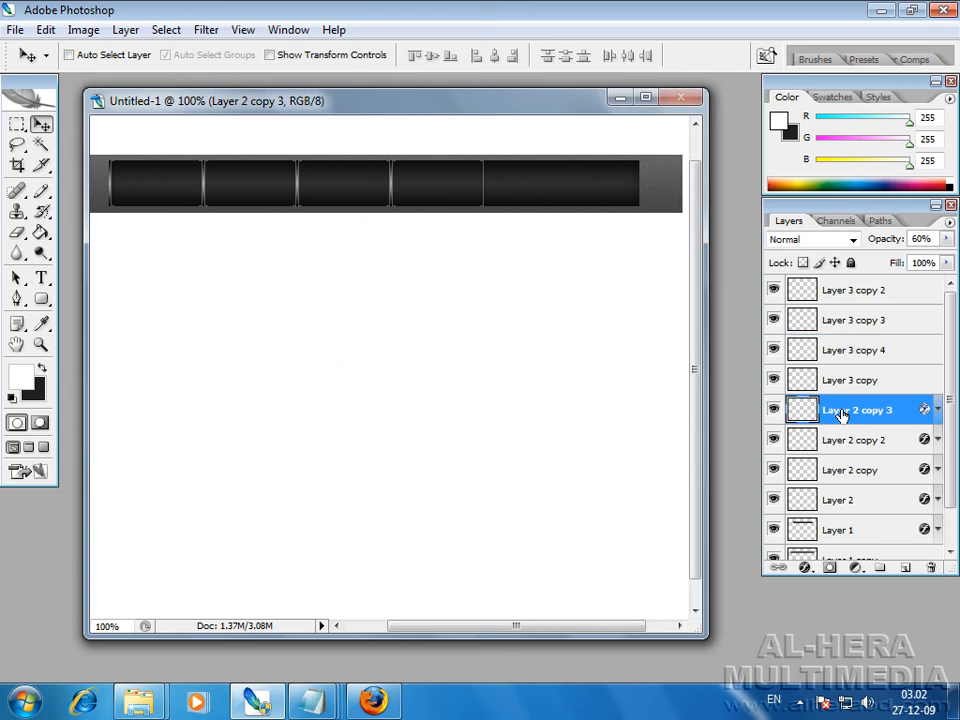
{"action": "left_click_drag", "start_coordinate": [842, 417], "coordinate": [907, 569]}
{"action": "left_click_drag", "start_coordinate": [452, 213], "coordinate": [489, 216]}
{"action": "left_click_drag", "start_coordinate": [553, 217], "coordinate": [550, 219]}
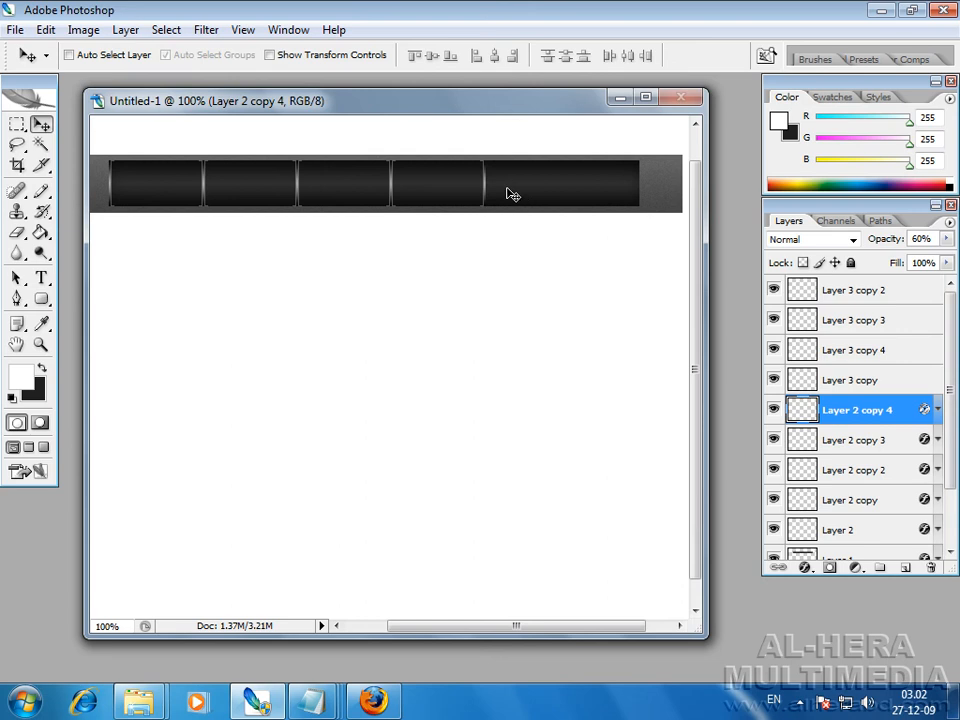
Move the Layer 3 copy bracket pair into the fifth section and place a duplicate of the Layer 2 copy 3 separator at its right edge.
{"action": "left_click_drag", "start_coordinate": [789, 377], "coordinate": [898, 572]}
{"action": "left_click_drag", "start_coordinate": [378, 180], "coordinate": [648, 199]}
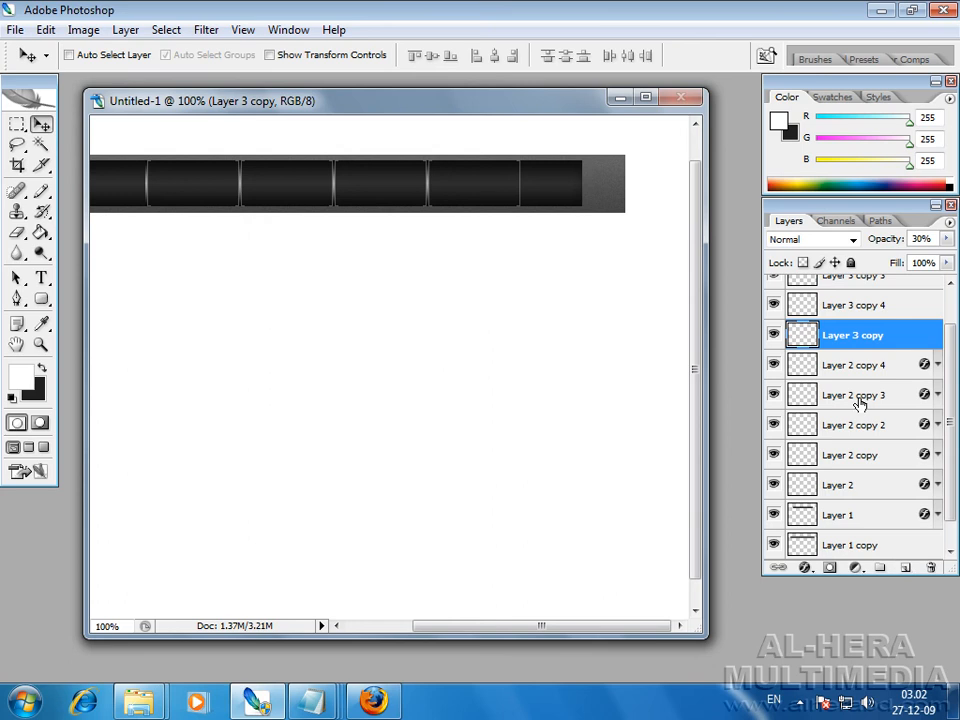
{"action": "left_click", "coordinate": [774, 396]}
{"action": "left_click", "coordinate": [806, 397]}
{"action": "left_click_drag", "start_coordinate": [907, 571], "coordinate": [906, 571]}
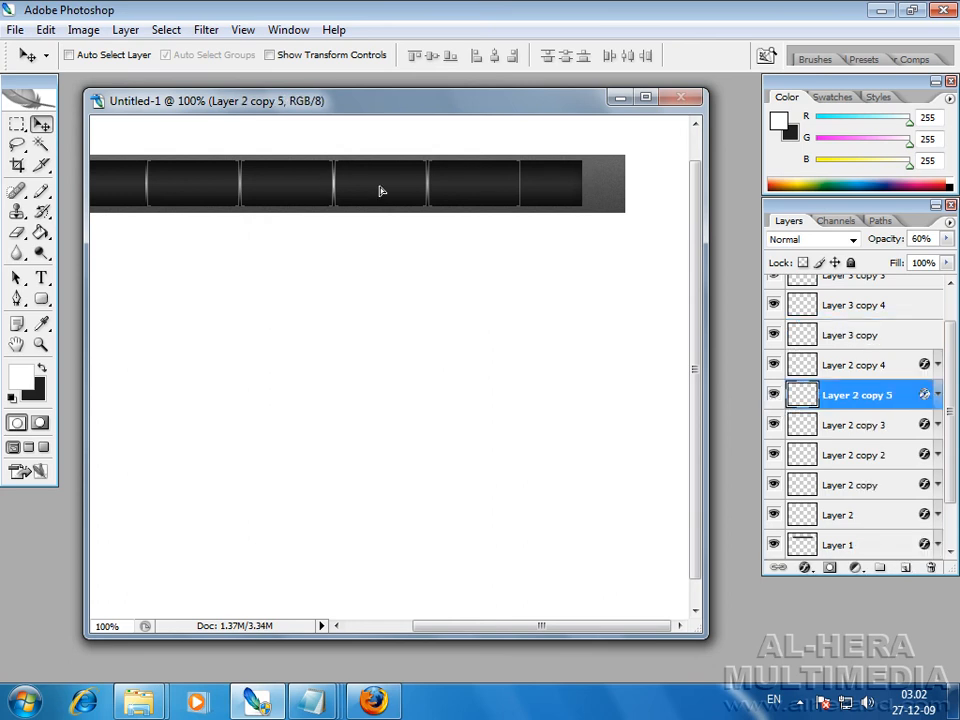
{"action": "left_click_drag", "start_coordinate": [371, 223], "coordinate": [410, 250]}
Narrow the inner panel on Layer 1 with Free Transform so its right edge meets the last separator.
{"action": "right_click", "coordinate": [602, 206]}
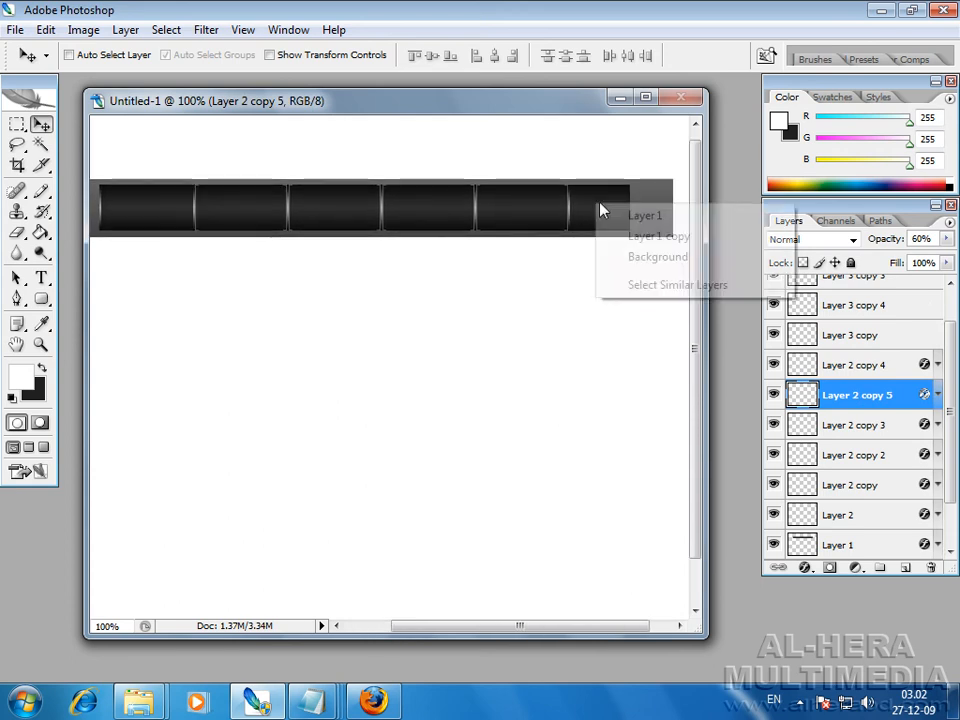
{"action": "left_click", "coordinate": [617, 214]}
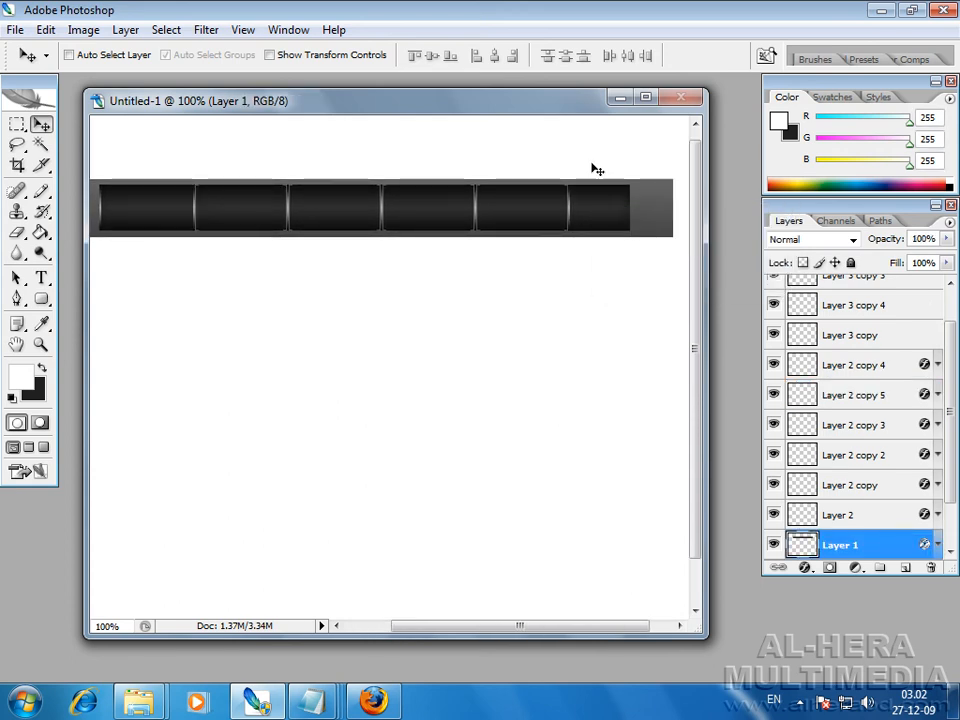
{"action": "key", "text": "ctrl+t"}
{"action": "left_click_drag", "start_coordinate": [628, 208], "coordinate": [567, 208]}
{"action": "key", "text": "Return"}
Shorten the outer gray bar on Layer 1 copy from its right side with Free Transform to match the narrowed inner panel.
{"action": "key", "text": "space"}
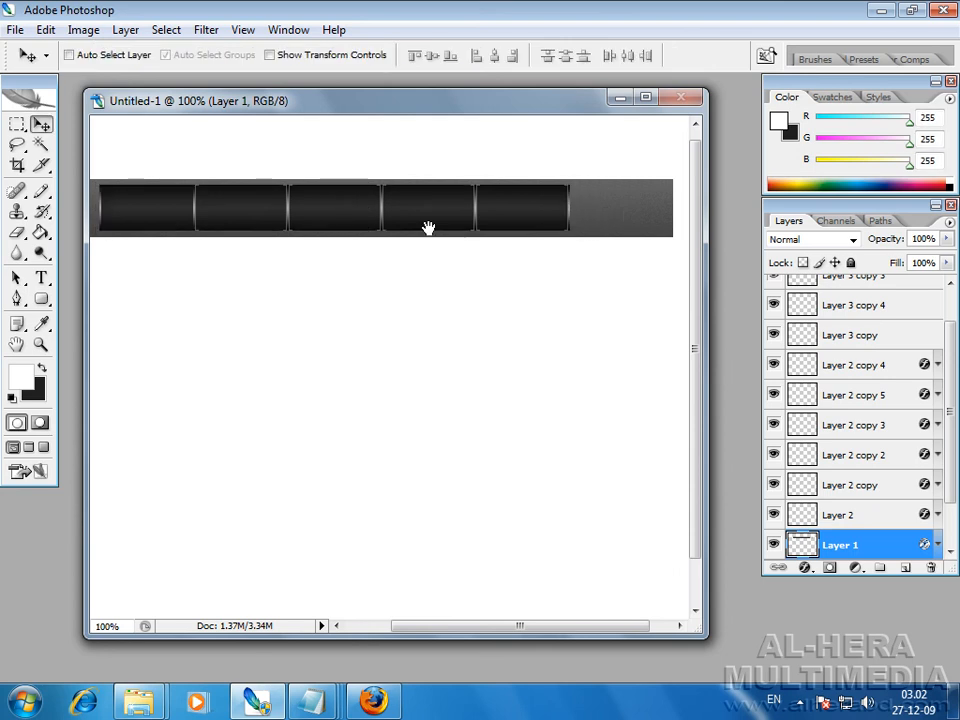
{"action": "left_click_drag", "start_coordinate": [428, 225], "coordinate": [485, 225]}
{"action": "key", "text": "ctrl+minus"}
{"action": "right_click", "coordinate": [578, 255]}
{"action": "left_click", "coordinate": [592, 260]}
{"action": "key", "text": "ctrl+t"}
{"action": "left_click_drag", "start_coordinate": [598, 250], "coordinate": [563, 255]}
{"action": "key", "text": "Return"}
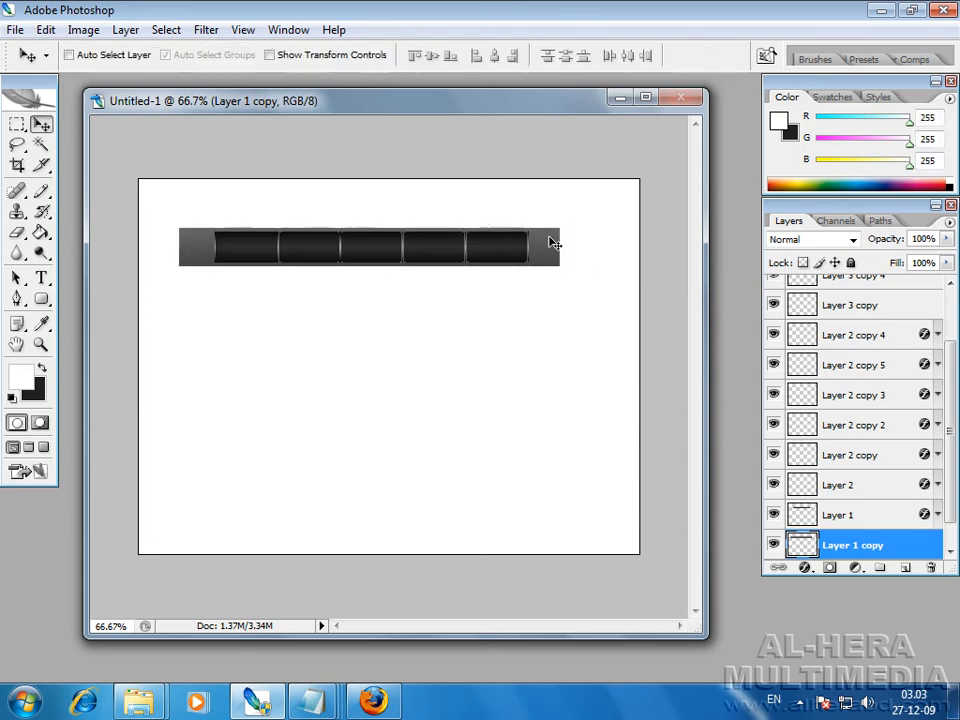
{"action": "key", "text": "ctrl+plus"}
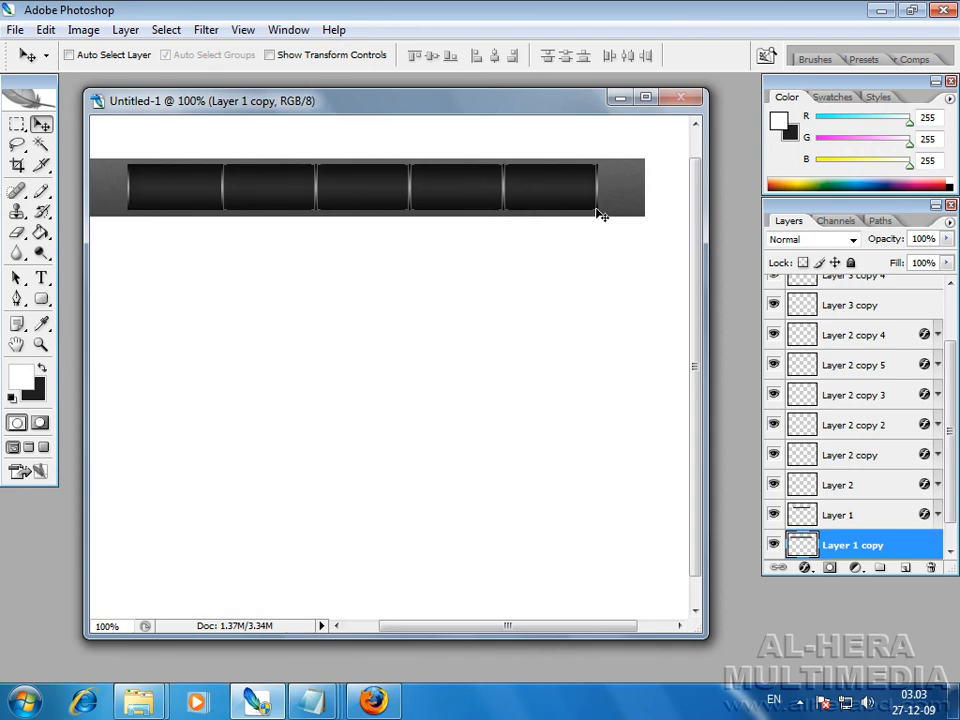
Select Layer 1 and add a Stroke layer style in white (ffffff) around the inner panel.
{"action": "right_click", "coordinate": [580, 183]}
{"action": "left_click", "coordinate": [615, 191]}
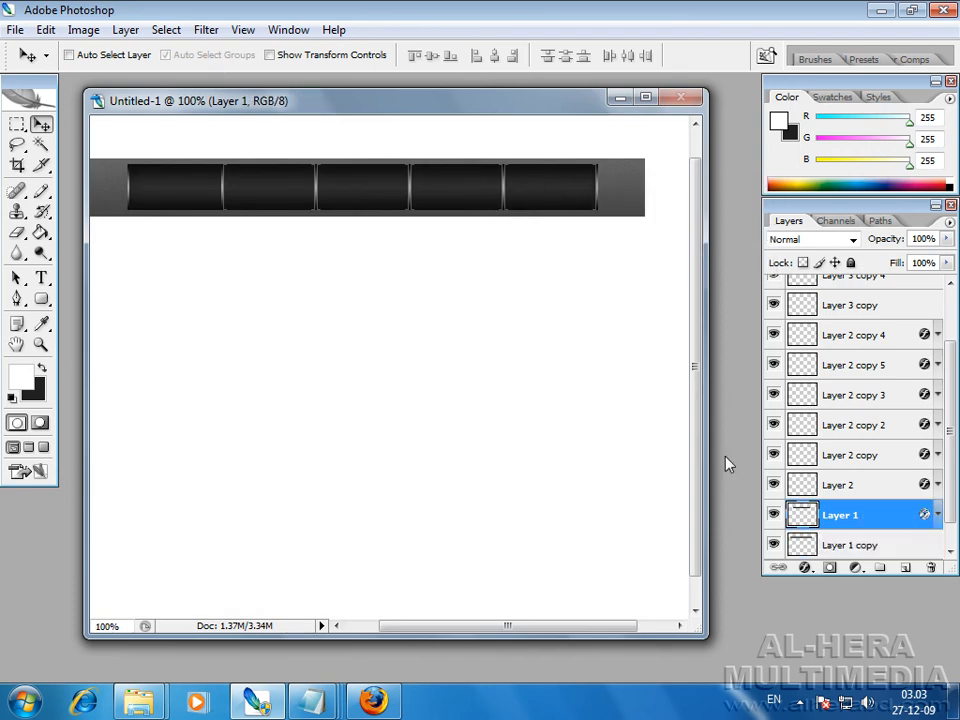
{"action": "left_click", "coordinate": [773, 514]}
{"action": "left_click", "coordinate": [773, 514]}
{"action": "left_click", "coordinate": [807, 569]}
{"action": "left_click", "coordinate": [838, 553]}
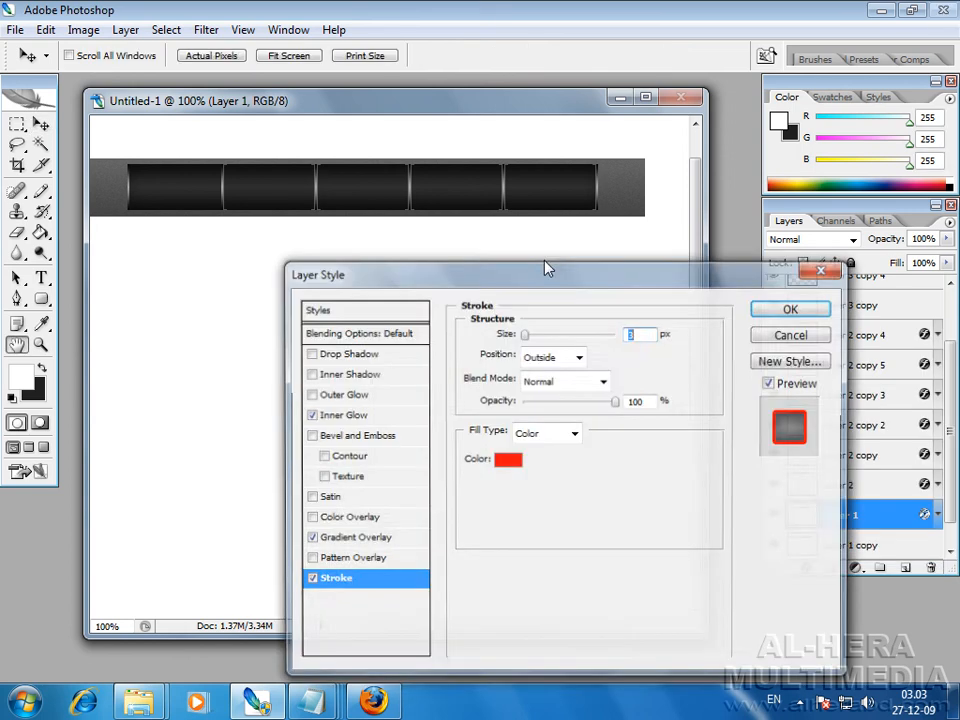
{"action": "left_click", "coordinate": [507, 459]}
{"action": "left_click", "coordinate": [454, 225]}
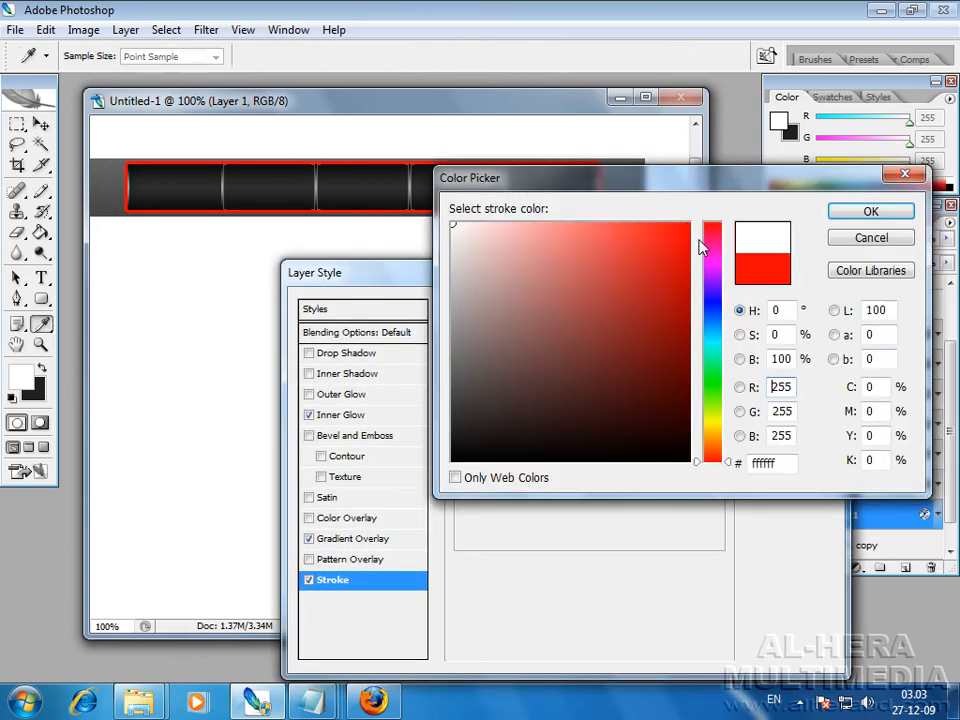
{"action": "left_click", "coordinate": [836, 214]}
Set the inner panel's stroke to a size of 1 px and an opacity of 15%, and apply the style.
{"action": "left_click", "coordinate": [535, 332]}
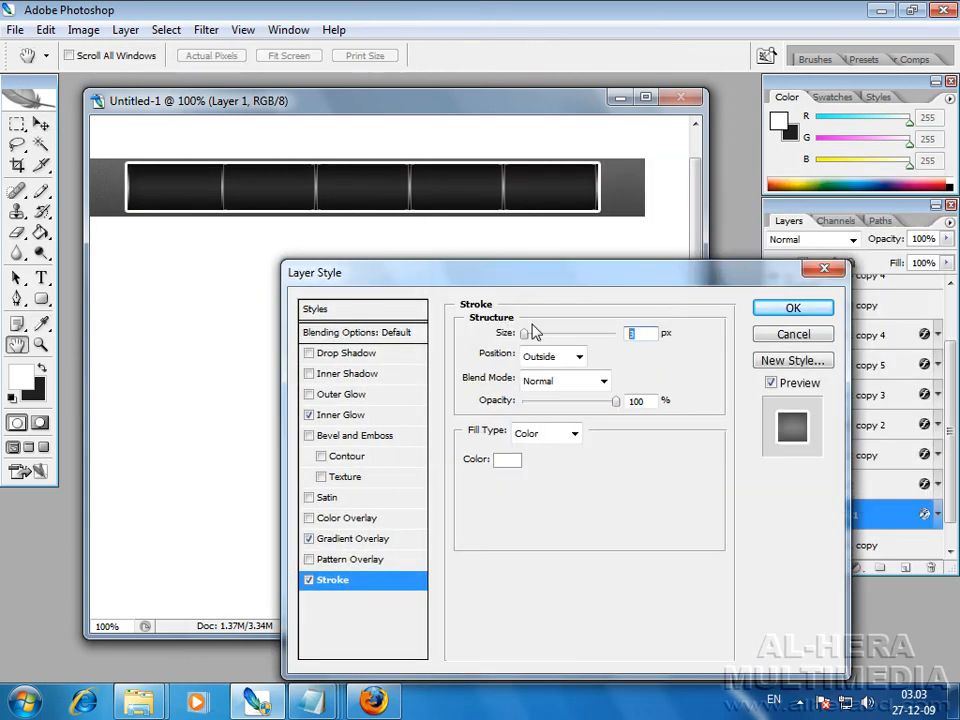
{"action": "type", "text": "1"}
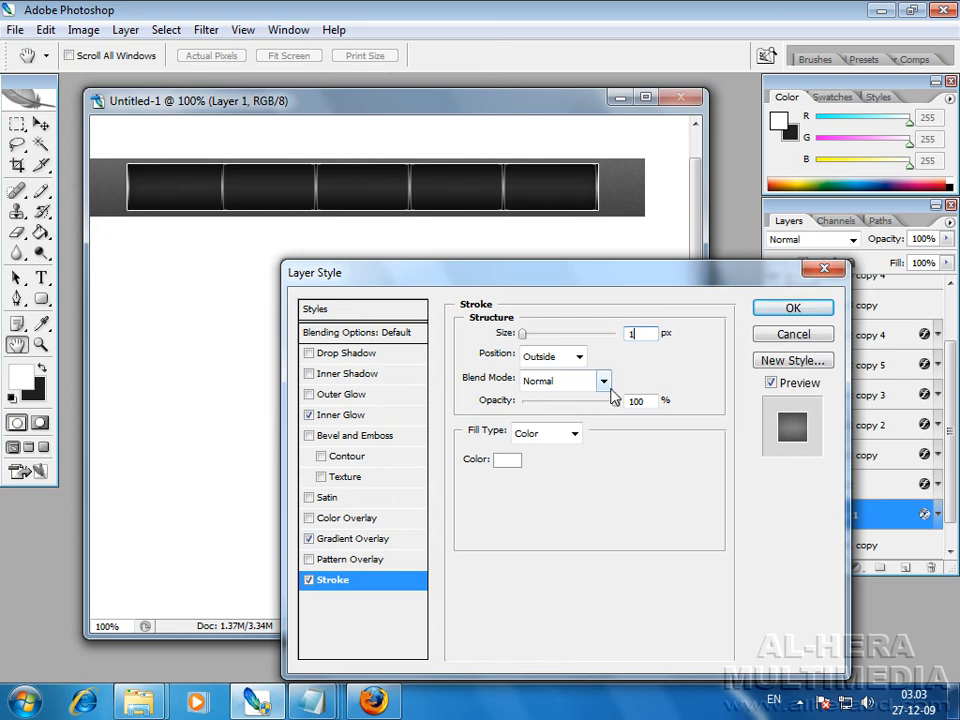
{"action": "mouse_move", "coordinate": [619, 410]}
{"action": "left_mouse_down"}
{"action": "mouse_move", "coordinate": [537, 410]}
{"action": "mouse_move", "coordinate": [538, 418]}
{"action": "mouse_move", "coordinate": [537, 410]}
{"action": "left_mouse_up"}
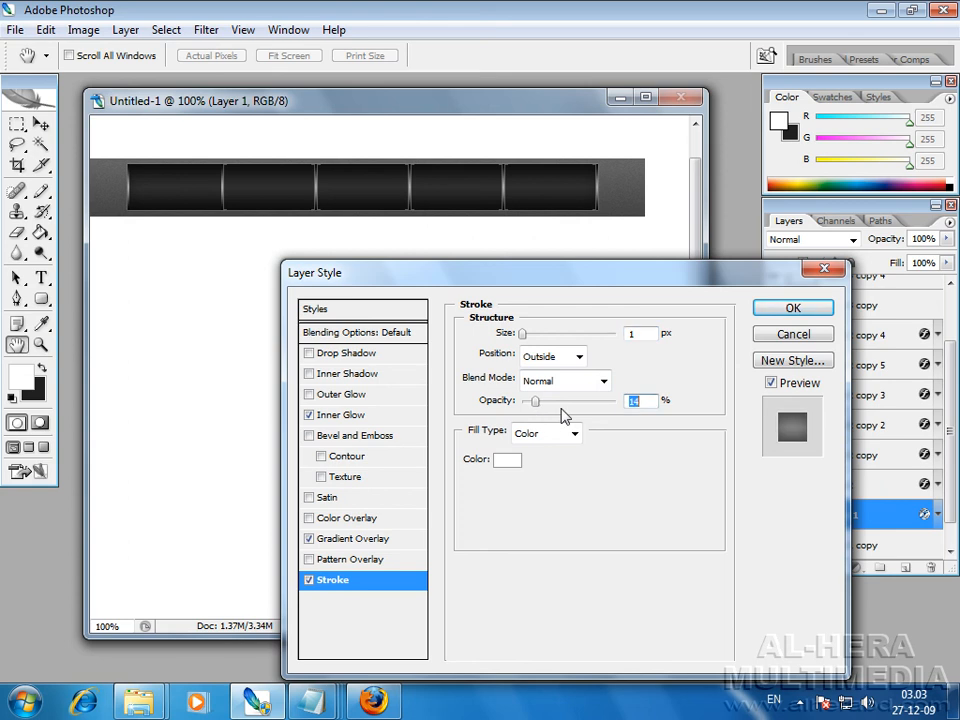
{"action": "type", "text": "15"}
{"action": "left_click", "coordinate": [793, 309]}
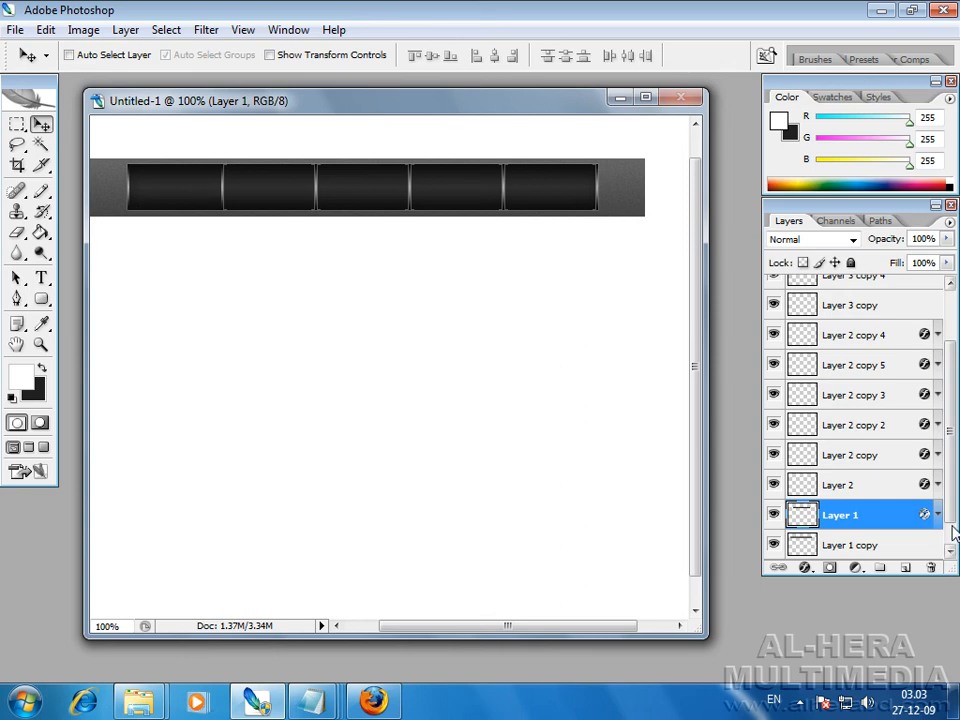
Create a new empty layer above Layer 3 copy 2.
{"action": "scroll", "coordinate": [949, 422], "scroll_direction": "up", "scroll_amount": 1}
{"action": "left_click", "coordinate": [827, 290]}
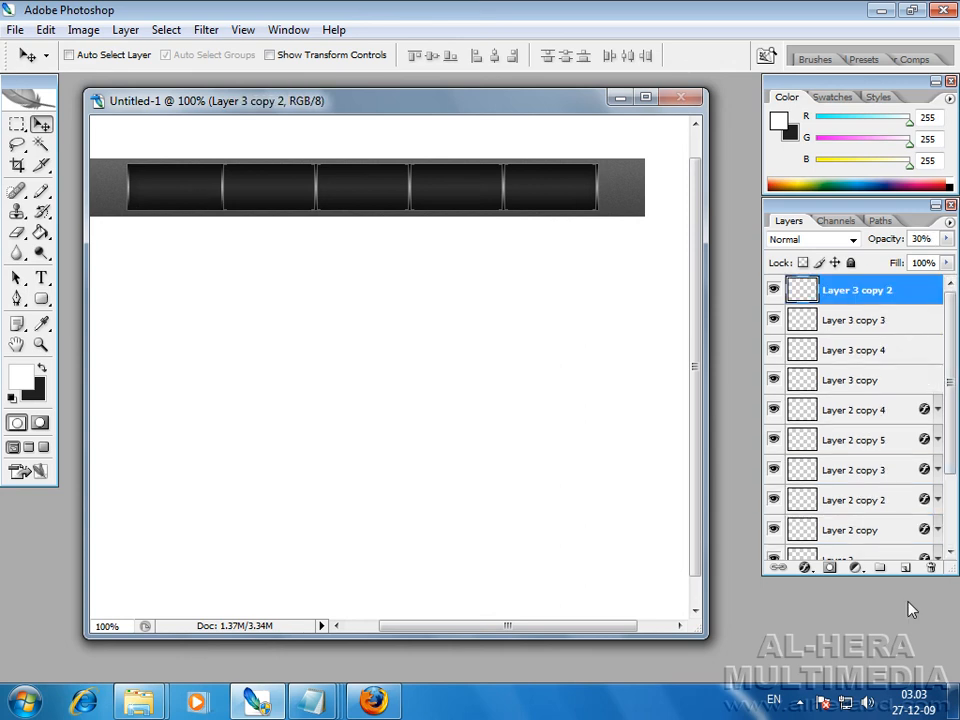
{"action": "left_click", "coordinate": [905, 567]}
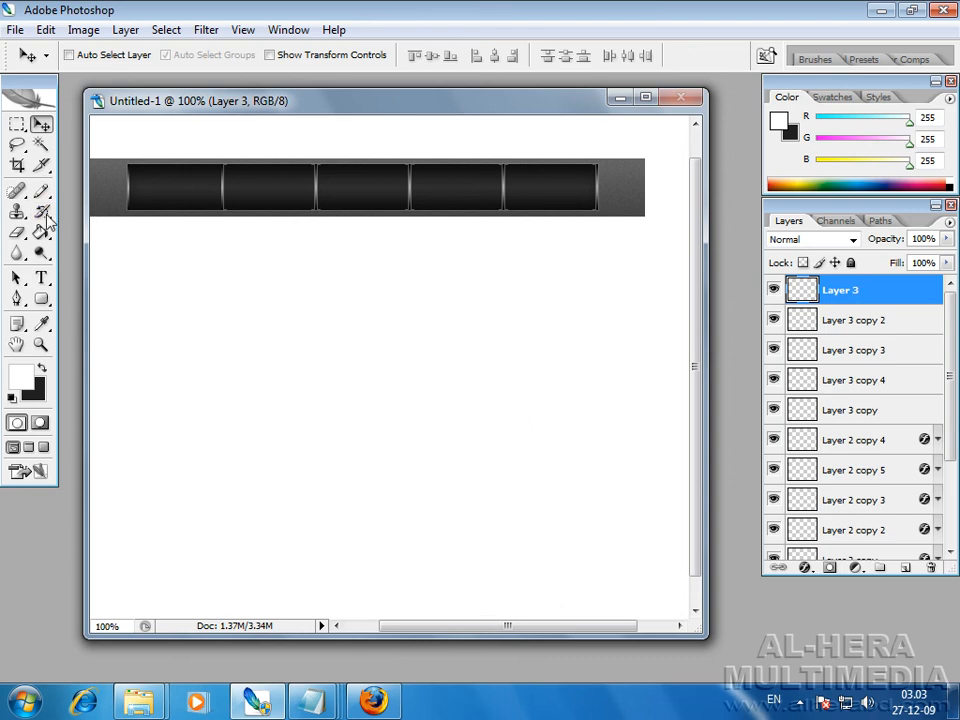
Set up the Gradient tool with the white-to-transparent preset and the Reflected gradient type.
{"action": "left_click", "coordinate": [16, 124]}
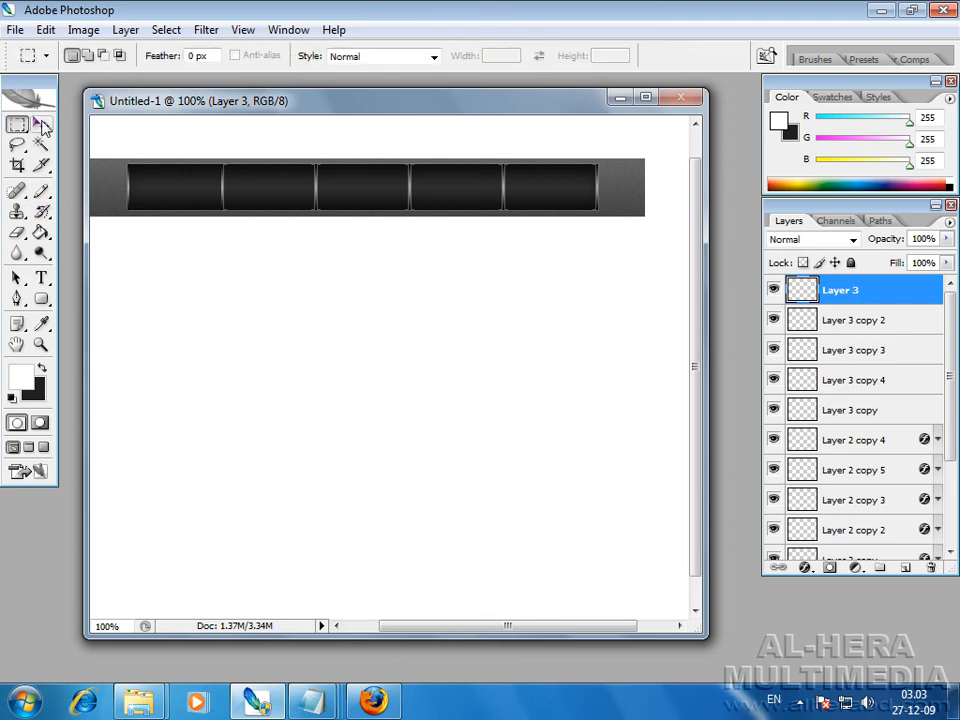
{"action": "left_click", "coordinate": [40, 124]}
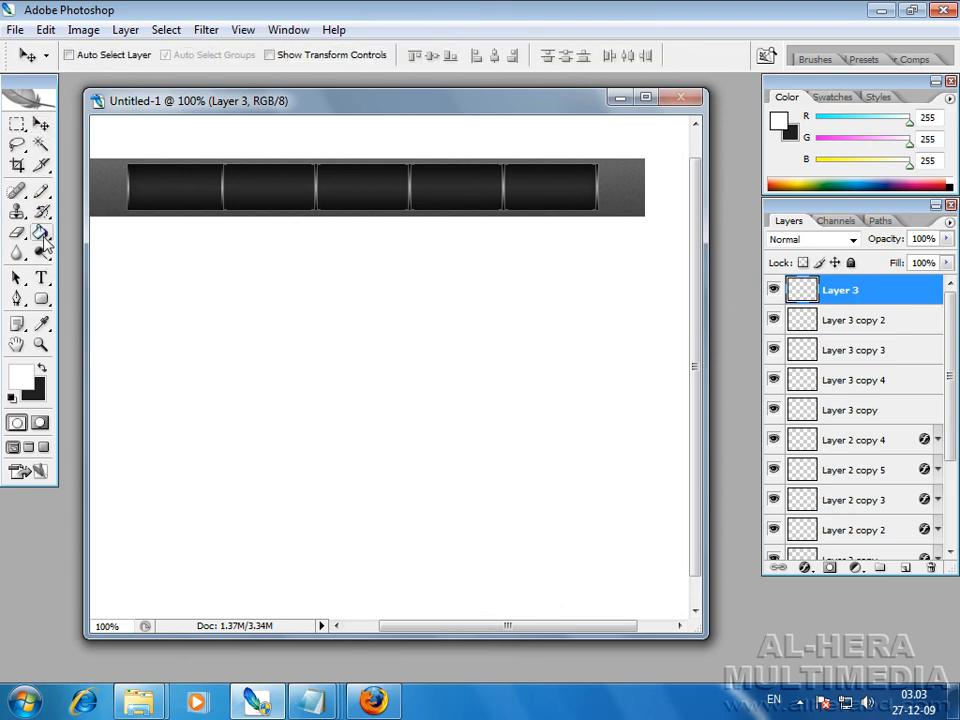
{"action": "left_click", "coordinate": [40, 232]}
{"action": "left_click", "coordinate": [112, 231]}
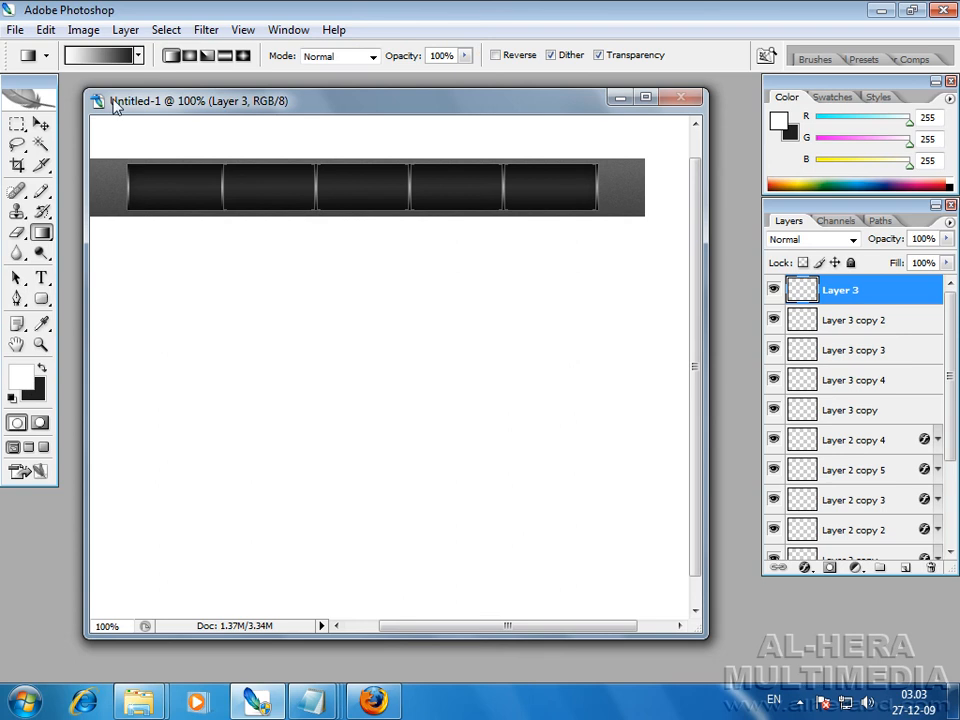
{"action": "left_click", "coordinate": [138, 55]}
{"action": "left_click", "coordinate": [68, 93]}
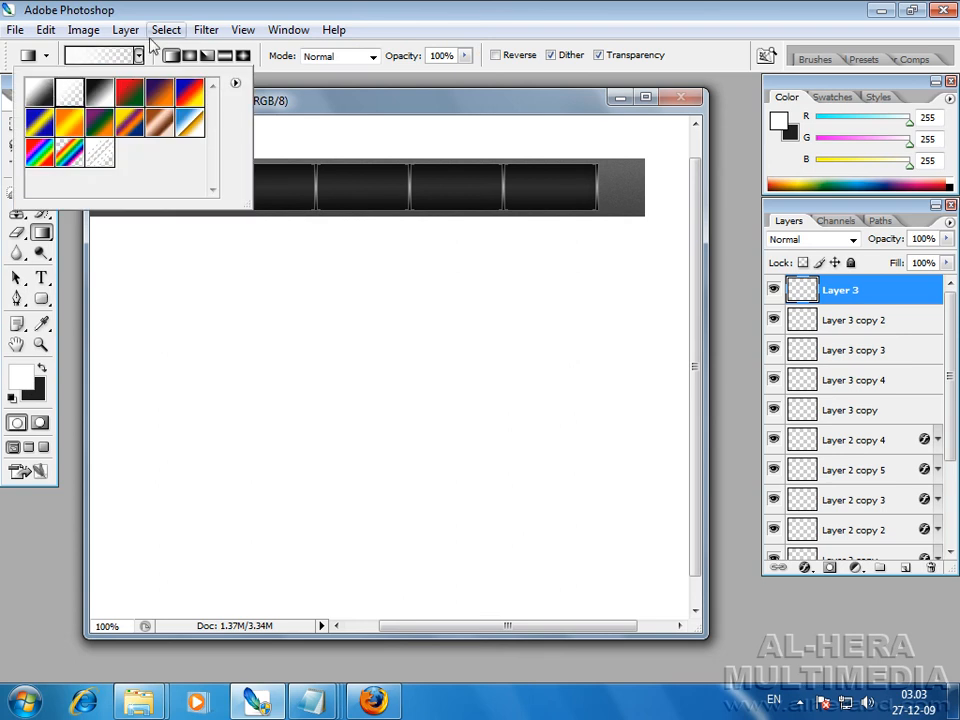
{"action": "left_click", "coordinate": [120, 20]}
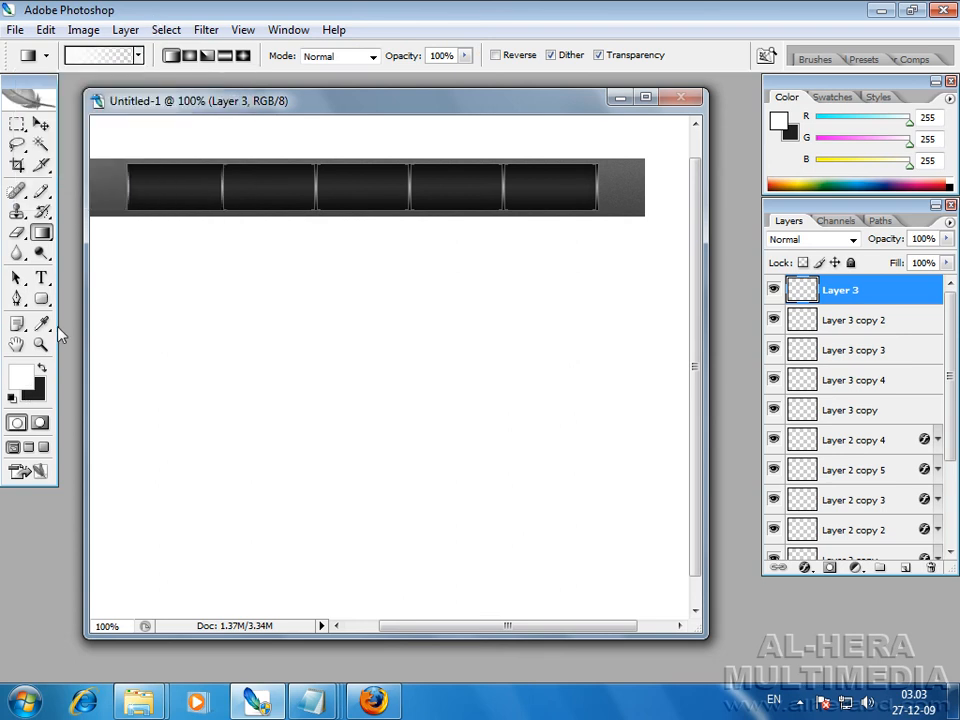
{"action": "left_click", "coordinate": [225, 56]}
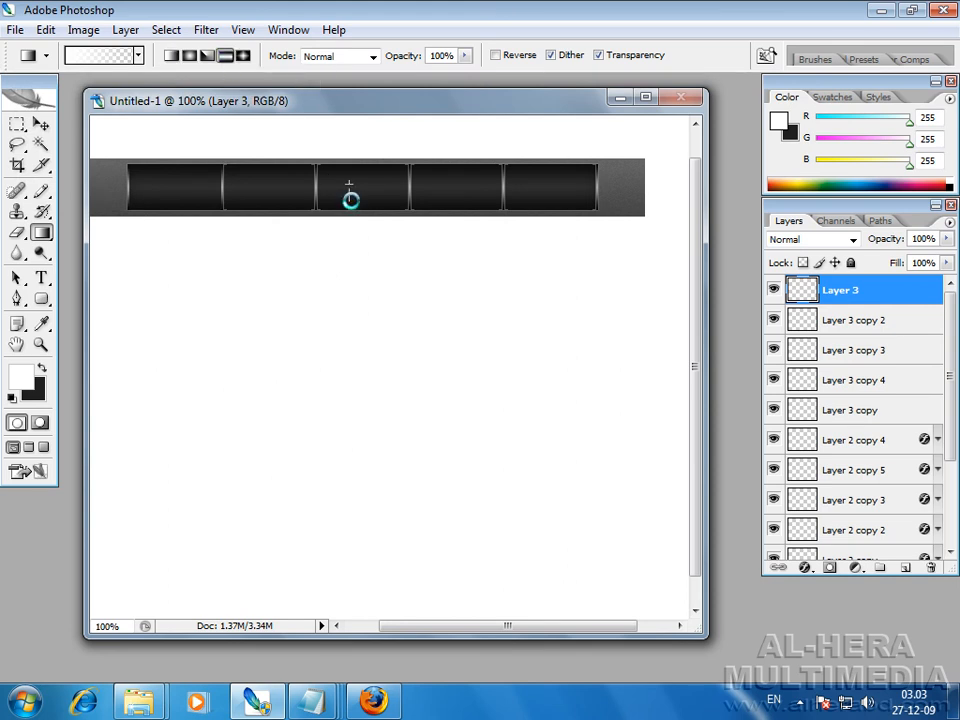
{"action": "key", "text": "2"}
{"action": "key", "text": "5"}
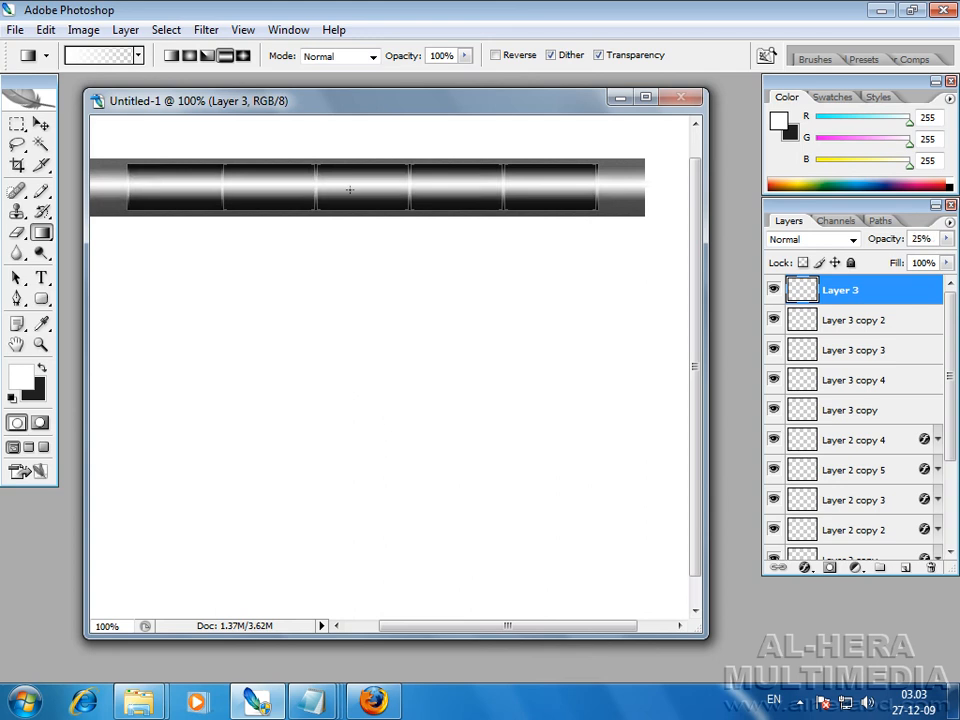
{"action": "key", "text": "ctrl+alt+z"}
{"action": "key", "text": "ctrl+alt+z"}
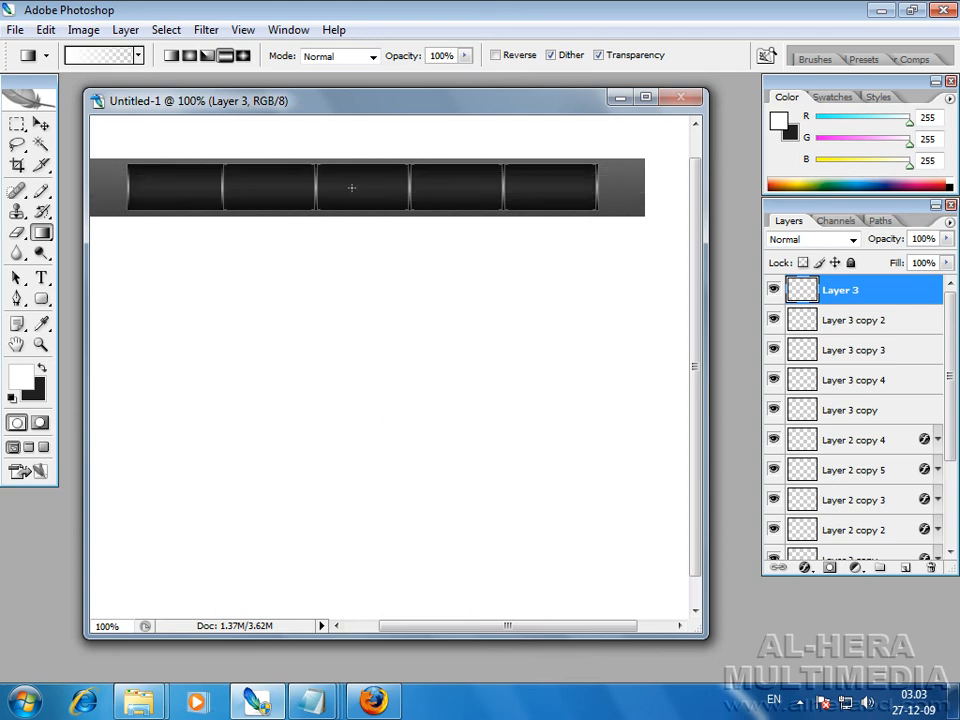
Draw a thin white reflected gradient stripe across the middle of the bar and nudge it down into the lower half.
{"action": "left_click_drag", "start_coordinate": [352, 188], "coordinate": [352, 196]}
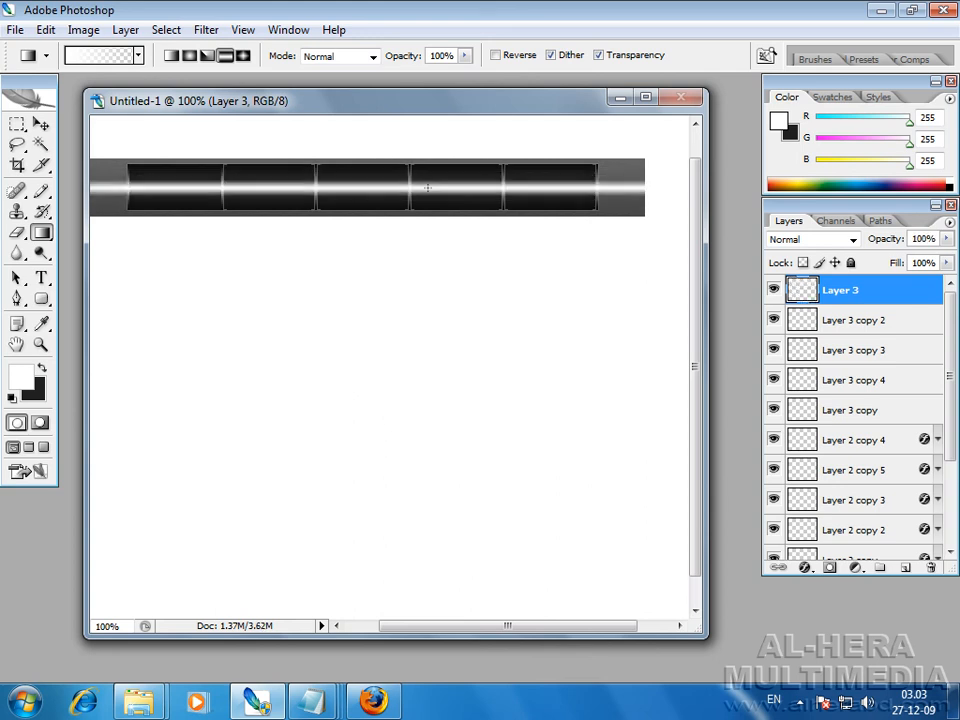
{"action": "left_click", "coordinate": [41, 124]}
{"action": "key", "text": "Up"}
{"action": "key", "text": "Up"}
{"action": "key", "text": "Up"}
{"action": "key", "text": "Up"}
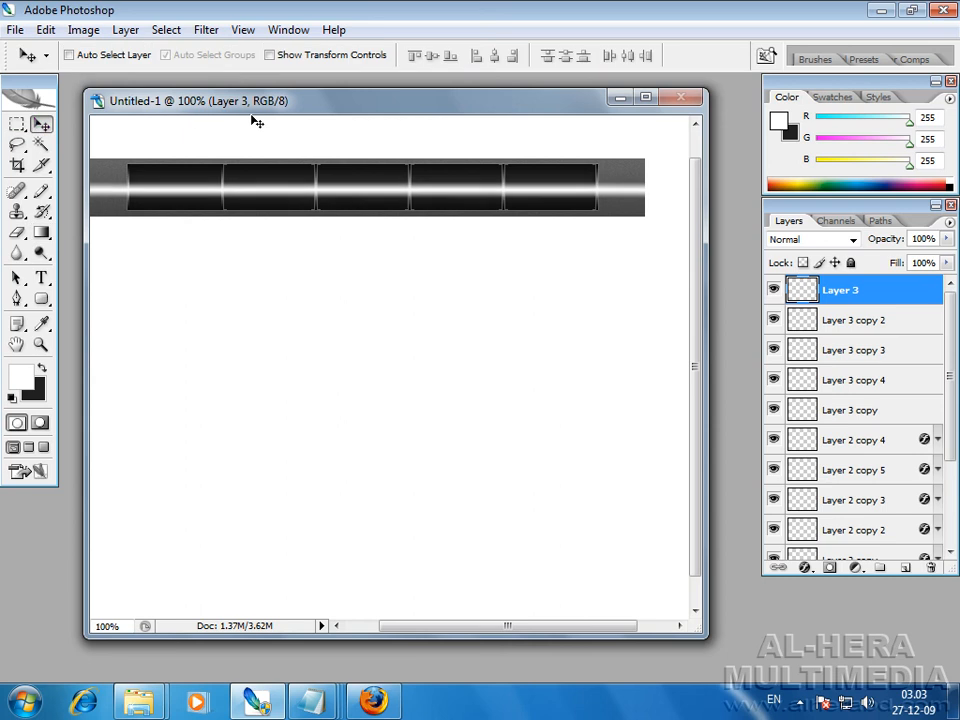
{"action": "key", "text": "Up"}
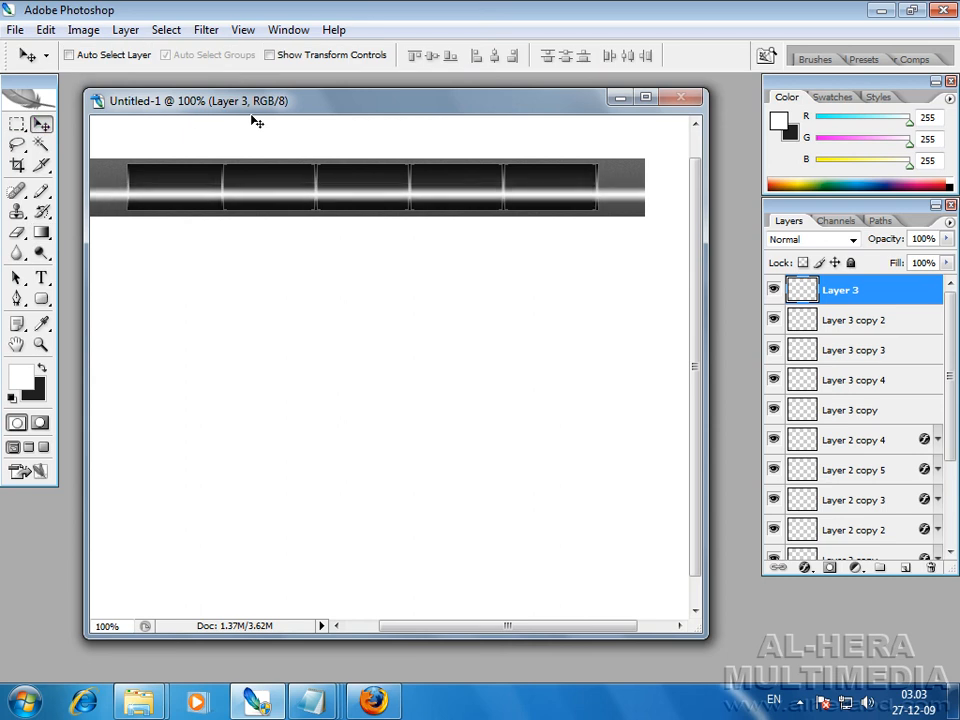
Select and delete the parts of the white stripe extending beyond the left and right ends of the inner panel.
{"action": "left_click", "coordinate": [17, 124]}
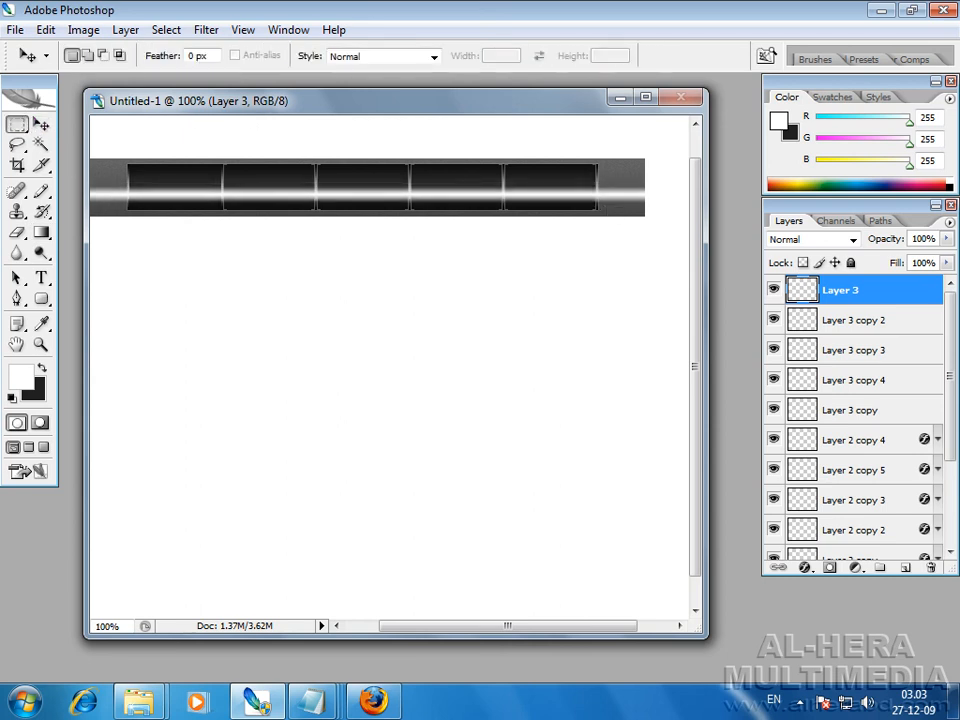
{"action": "key", "text": "ctrl+minus"}
{"action": "left_click_drag", "start_coordinate": [110, 177], "coordinate": [212, 315]}
{"action": "key", "text": "ctrl+plus"}
{"action": "key", "text": "ctrl+plus"}
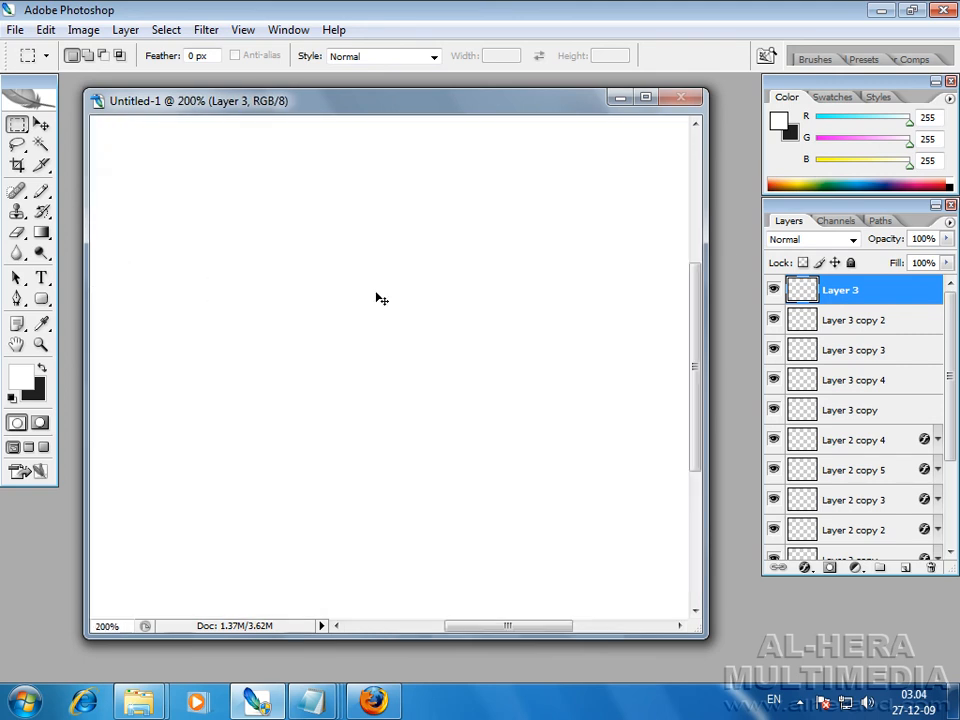
{"action": "left_click_drag", "start_coordinate": [381, 299], "coordinate": [578, 443]}
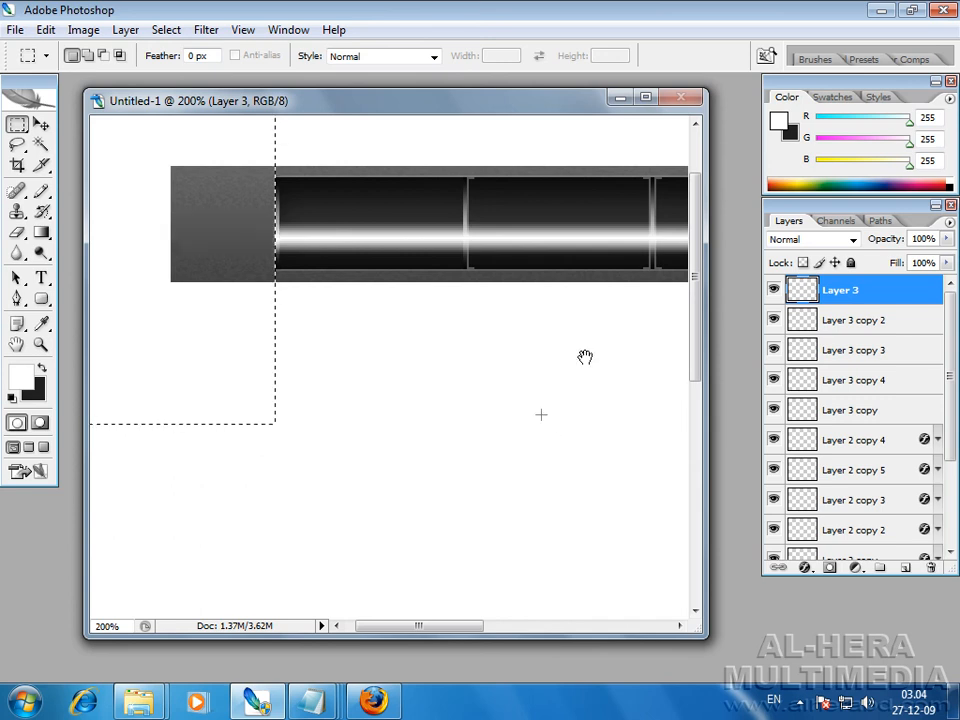
{"action": "left_click_drag", "start_coordinate": [585, 356], "coordinate": [110, 367]}
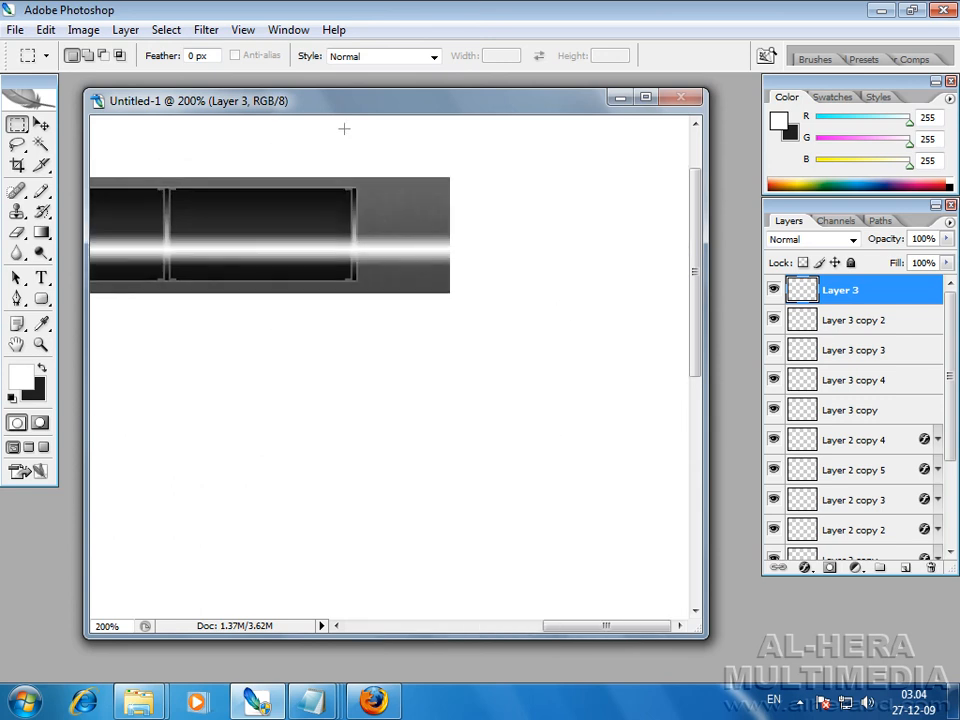
{"action": "left_click_drag", "start_coordinate": [898, 488], "coordinate": [904, 491]}
{"action": "key", "text": "ctrl+d"}
Lower the opacity of the white stripe on Layer 3 to 15%.
{"action": "left_click", "coordinate": [40, 124]}
{"action": "key", "text": "ctrl+minus"}
{"action": "key", "text": "ctrl+minus"}
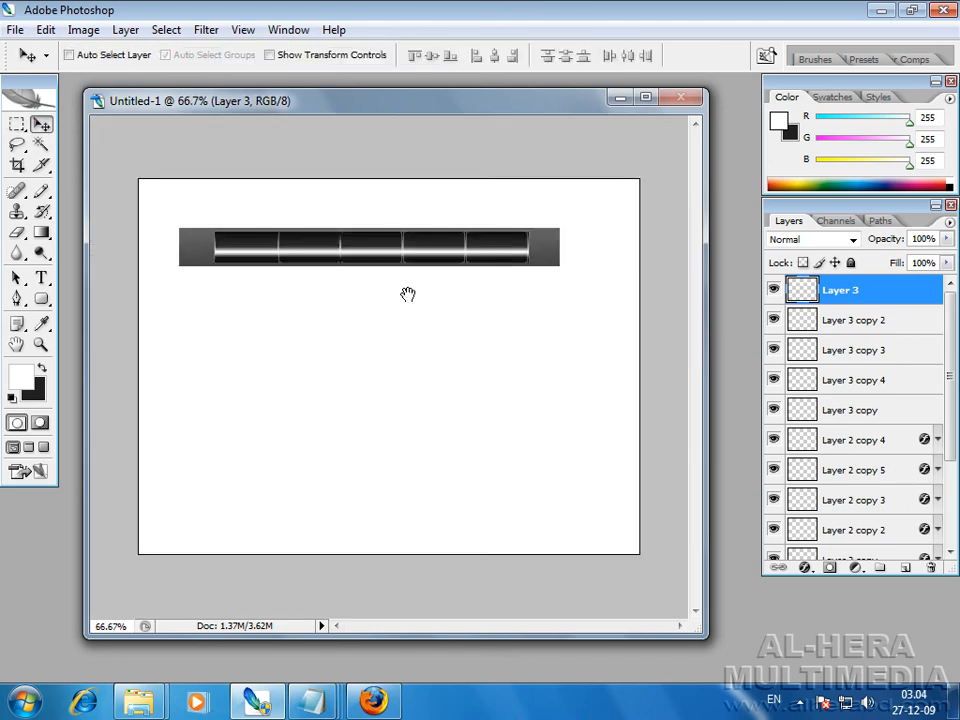
{"action": "key", "text": "ctrl+plus"}
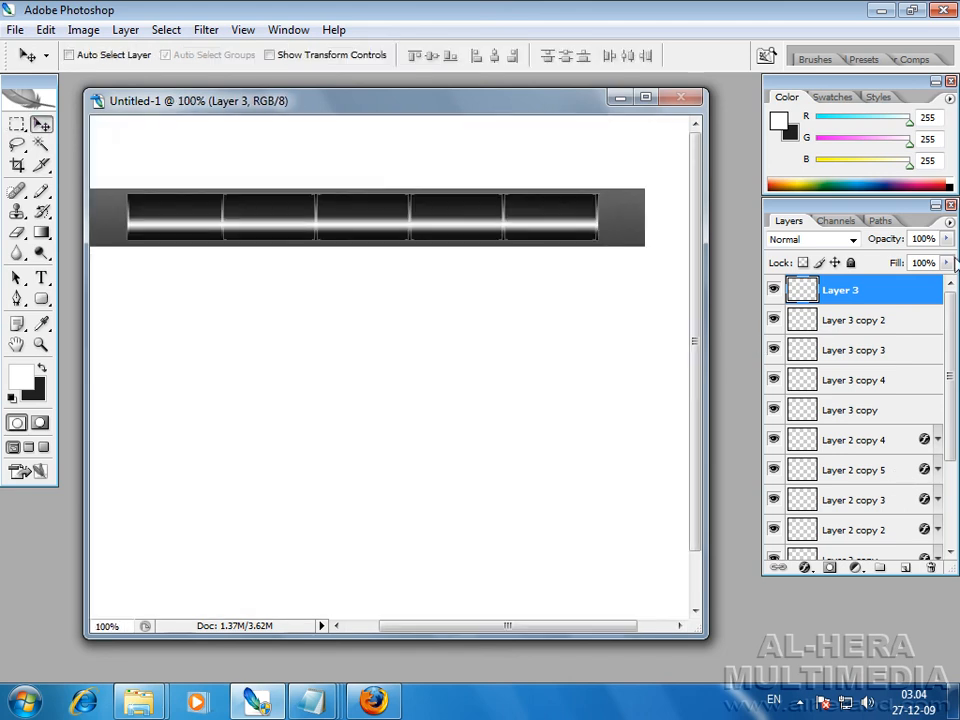
{"action": "left_click_drag", "start_coordinate": [946, 239], "coordinate": [864, 262]}
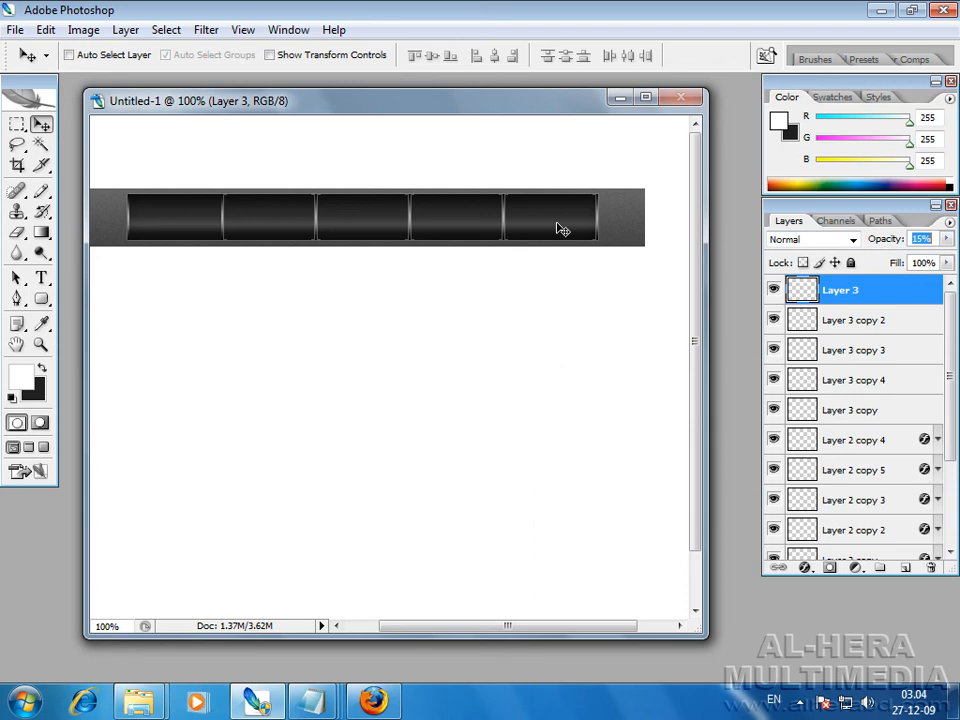
Adjust the height of the translucent stripe on Layer 3 from its upper edge with Free Transform and apply it.
{"action": "key", "text": "ctrl+t"}
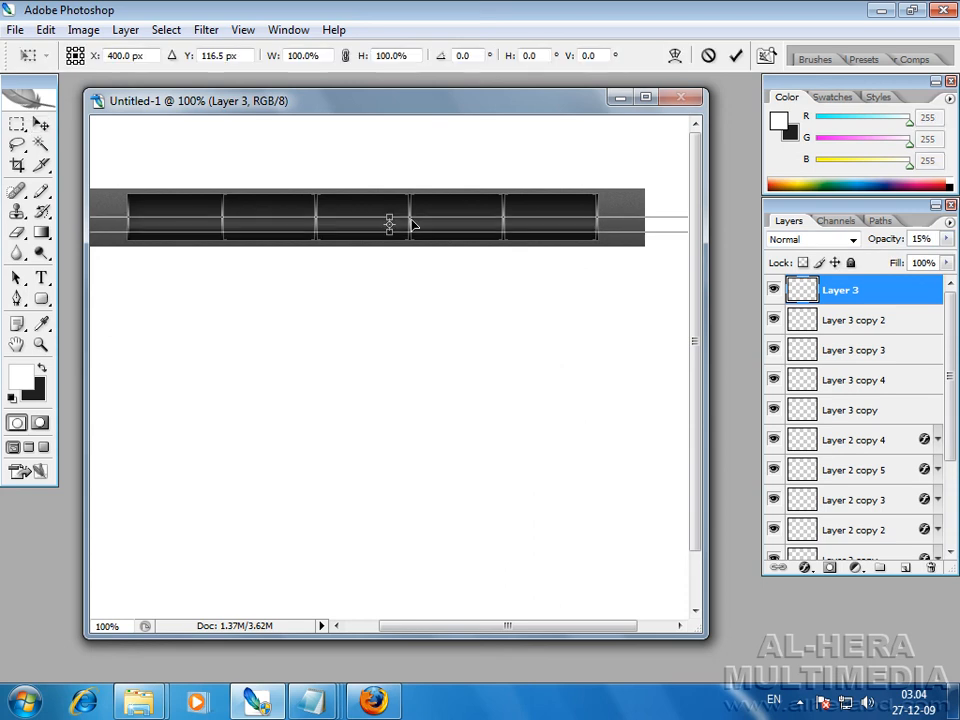
{"action": "left_click_drag", "start_coordinate": [390, 218], "coordinate": [397, 211]}
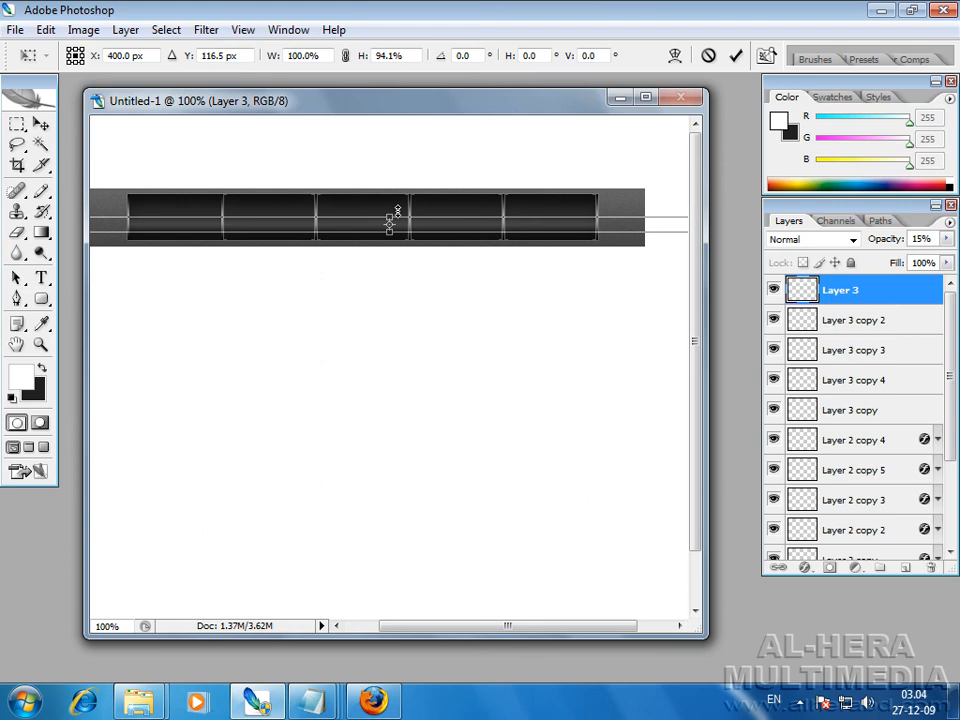
{"action": "key", "text": "ctrl+plus"}
{"action": "key", "text": "ctrl+plus"}
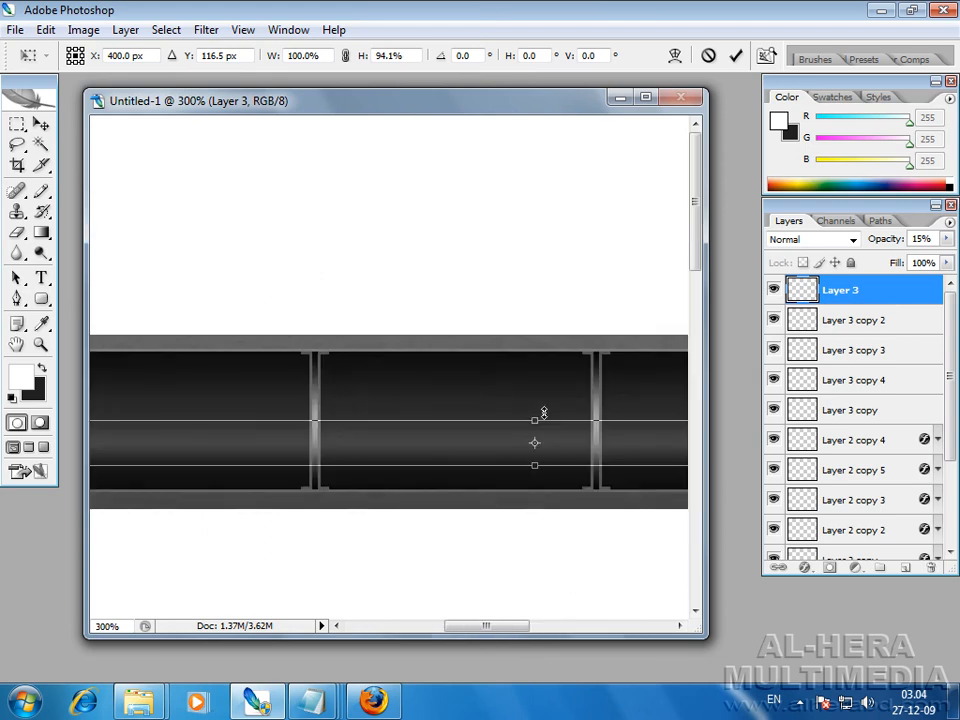
{"action": "left_click_drag", "start_coordinate": [545, 412], "coordinate": [545, 411]}
{"action": "key", "text": "Return"}
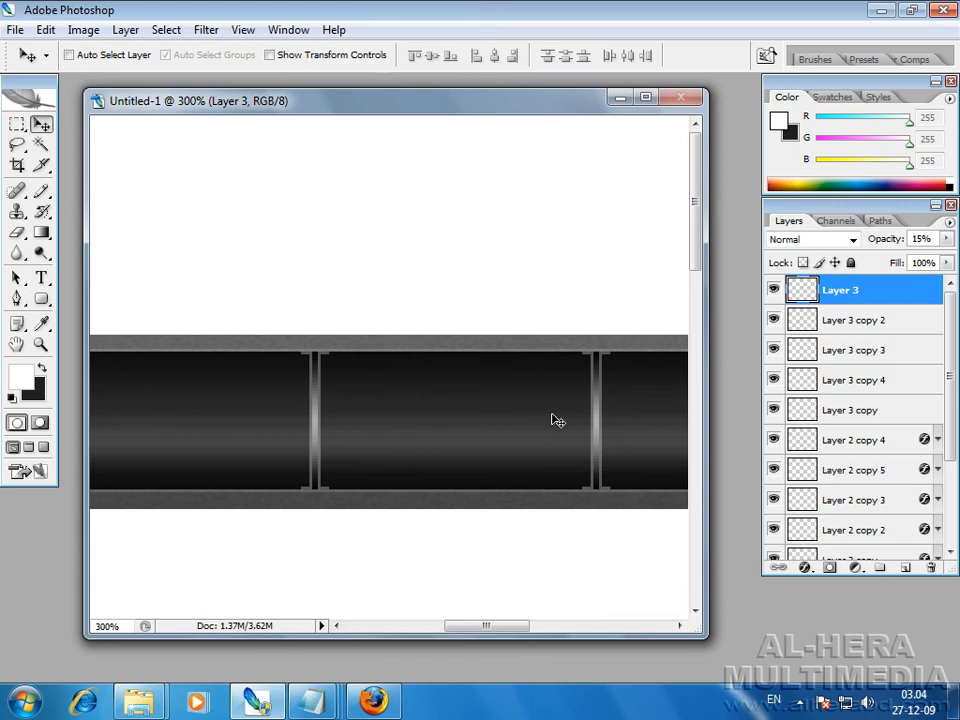
Add the text "Home" in Arial Bold 12 pt and place it in the first section of the navigation bar.
{"action": "key", "text": "ctrl+minus"}
{"action": "key", "text": "ctrl+minus"}
{"action": "key", "text": "ctrl+minus"}
{"action": "key", "text": "ctrl+plus"}
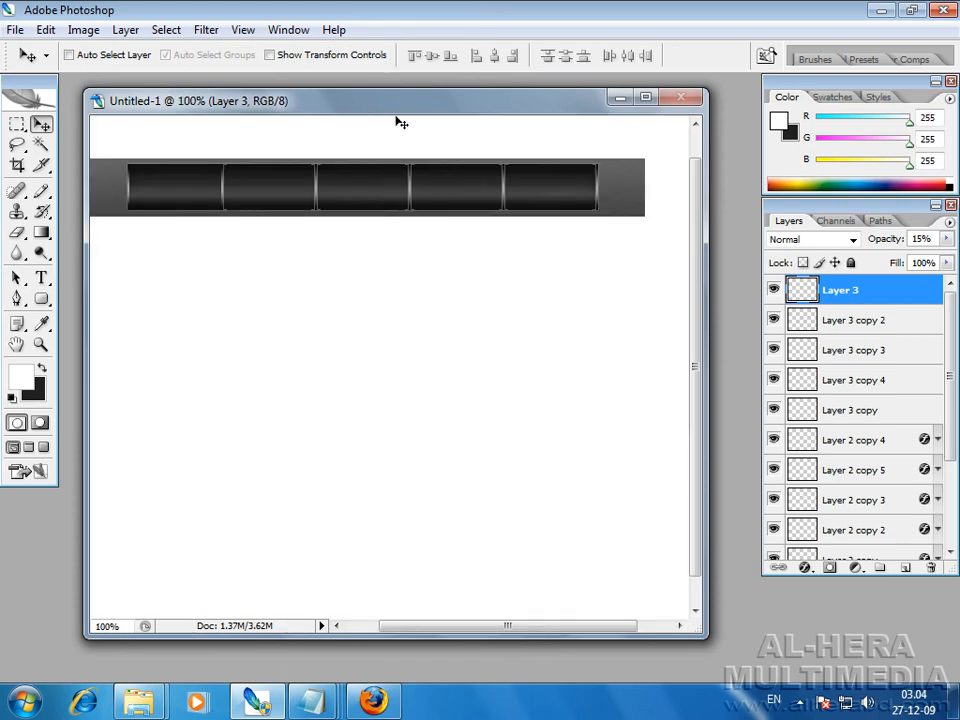
{"action": "left_click_drag", "start_coordinate": [387, 103], "coordinate": [389, 109]}
{"action": "key", "text": "t"}
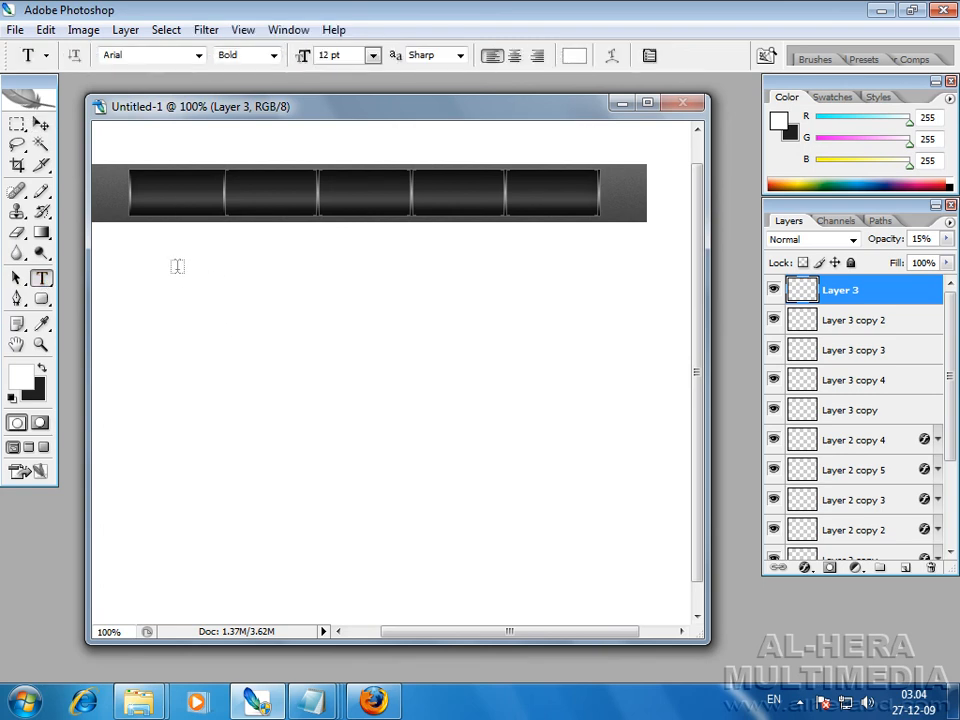
{"action": "left_click", "coordinate": [188, 285]}
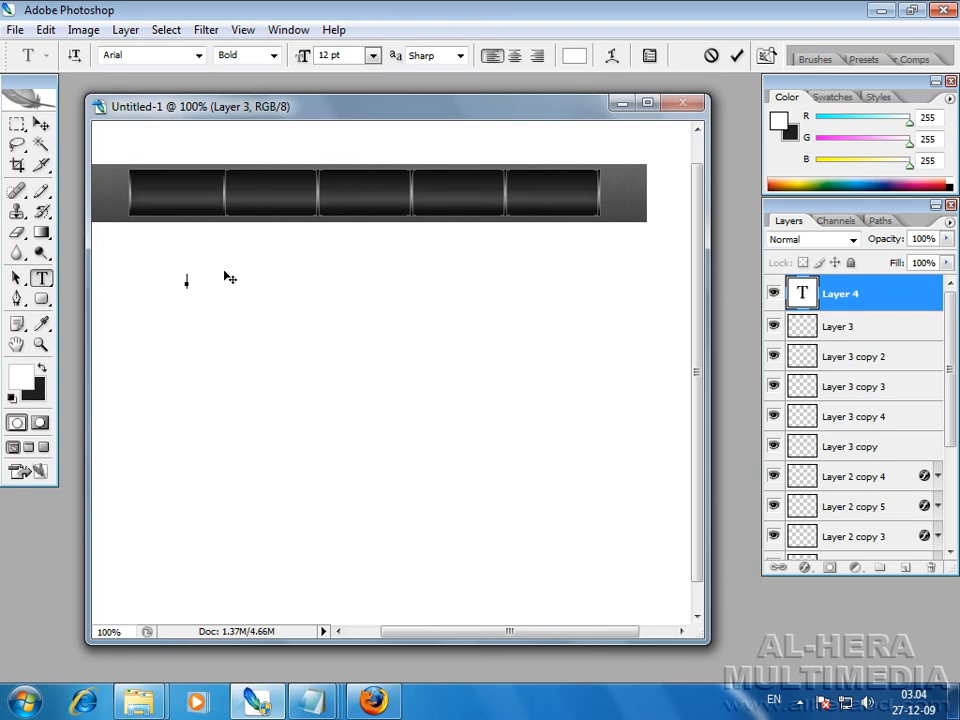
{"action": "type", "text": "home"}
{"action": "left_click_drag", "start_coordinate": [229, 278], "coordinate": [258, 170]}
Change the colour of the Home text to light blue (4ebeff) and commit the text.
{"action": "key", "text": "ctrl+a"}
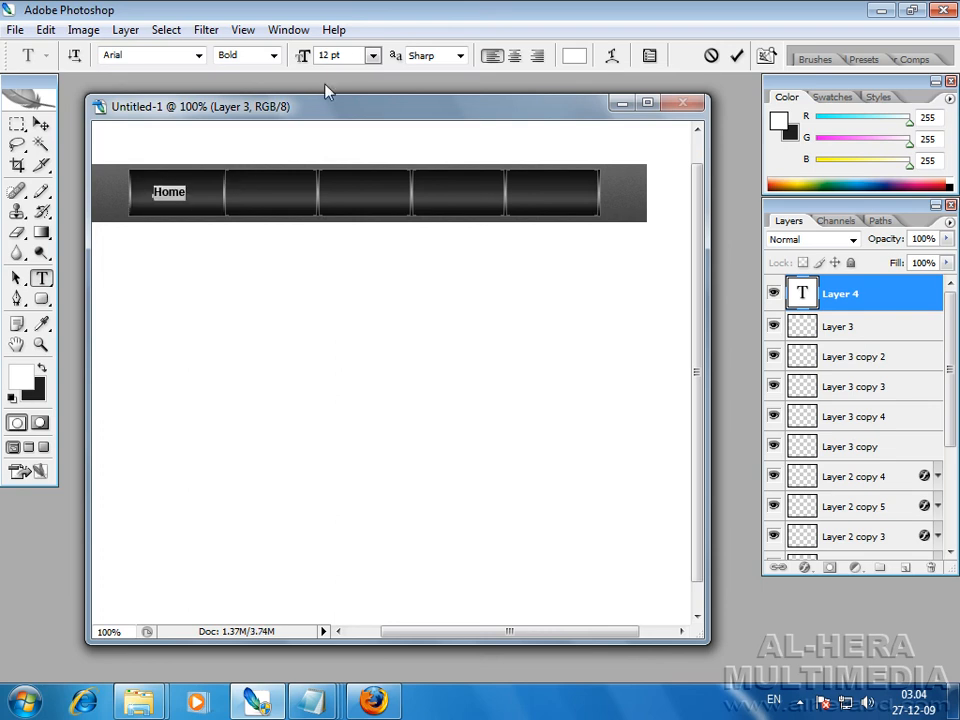
{"action": "left_click", "coordinate": [580, 58]}
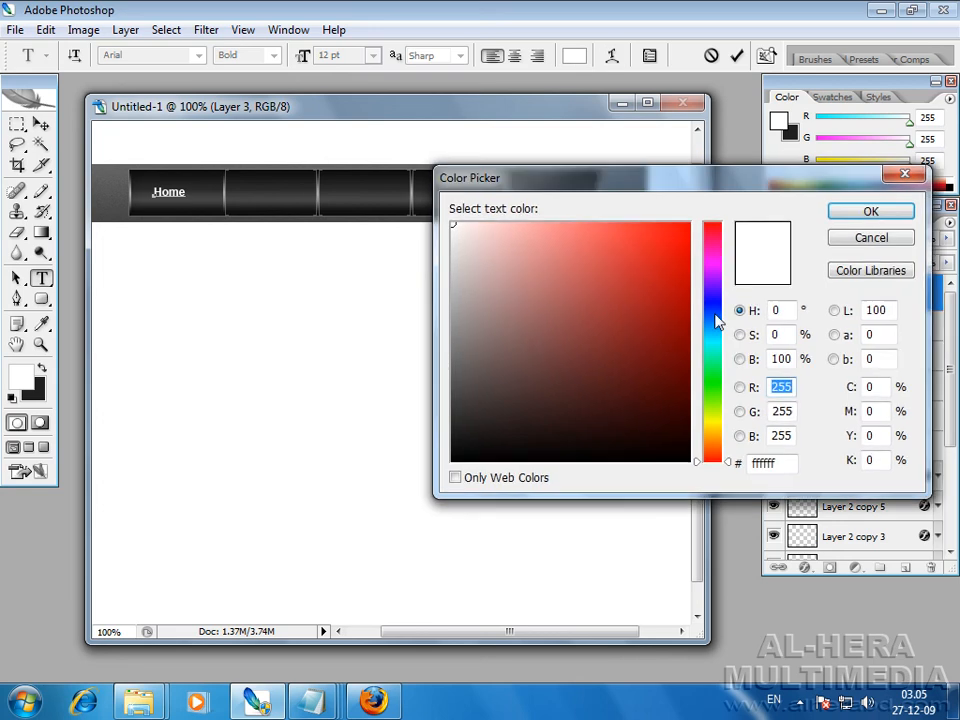
{"action": "left_click", "coordinate": [714, 319]}
{"action": "left_click_drag", "start_coordinate": [722, 320], "coordinate": [720, 327]}
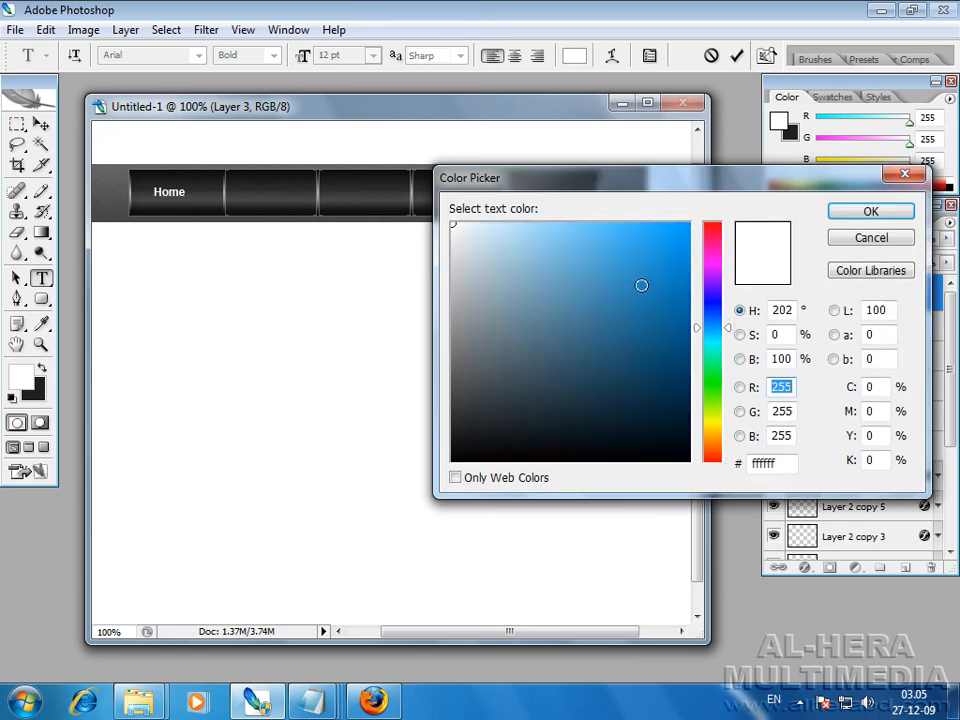
{"action": "left_click", "coordinate": [678, 221]}
{"action": "left_click", "coordinate": [618, 216]}
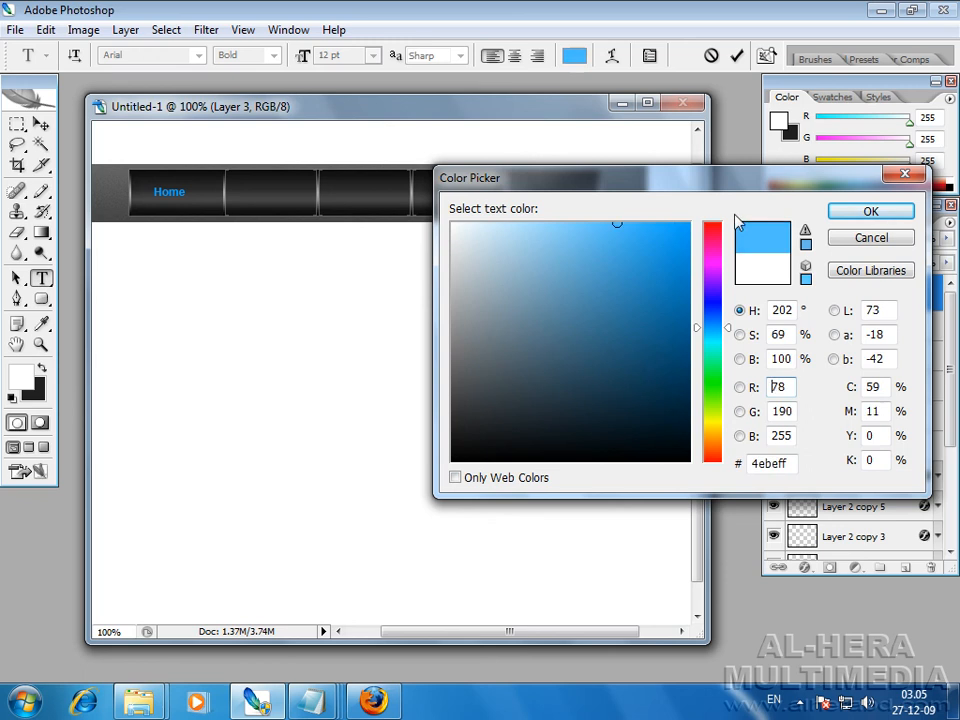
{"action": "left_click", "coordinate": [905, 211]}
{"action": "left_click", "coordinate": [41, 123]}
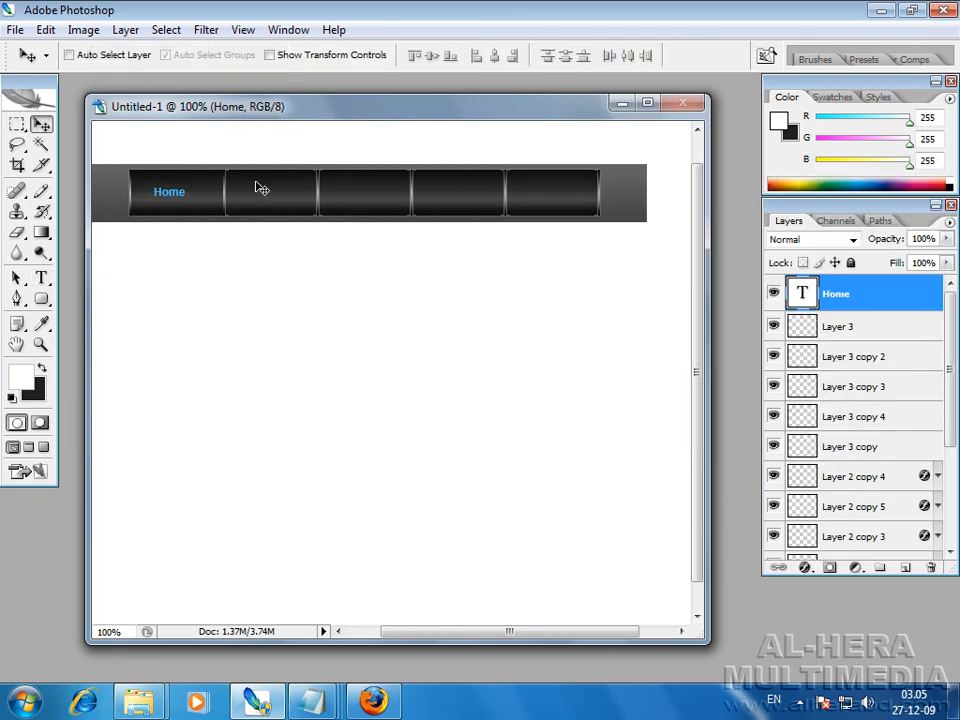
Enlarge the Home label to about 17.28 pt with Free Transform and apply it.
{"action": "key", "text": "ctrl+t"}
{"action": "left_click_drag", "start_coordinate": [195, 207], "coordinate": [200, 211]}
{"action": "key", "text": "Return"}
Duplicate the Home label into the second section and replace the copy's text with "Profile".
{"action": "left_click_drag", "start_coordinate": [836, 294], "coordinate": [902, 561]}
{"action": "left_click_drag", "start_coordinate": [190, 207], "coordinate": [283, 206]}
{"action": "left_click", "coordinate": [41, 278]}
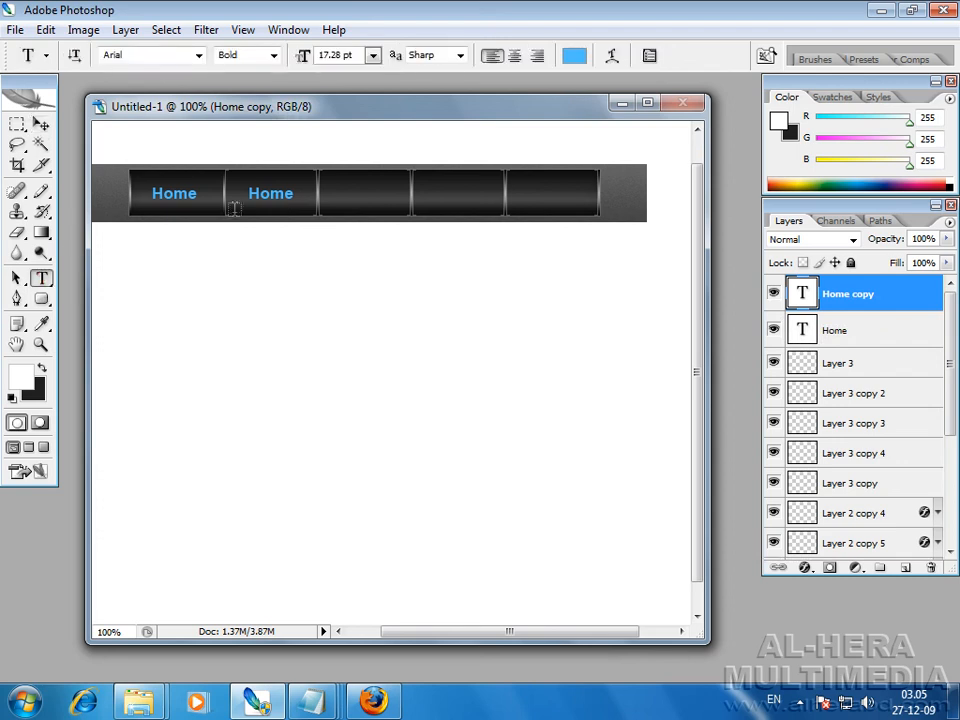
{"action": "left_click", "coordinate": [250, 193]}
{"action": "left_click_drag", "start_coordinate": [250, 193], "coordinate": [311, 188]}
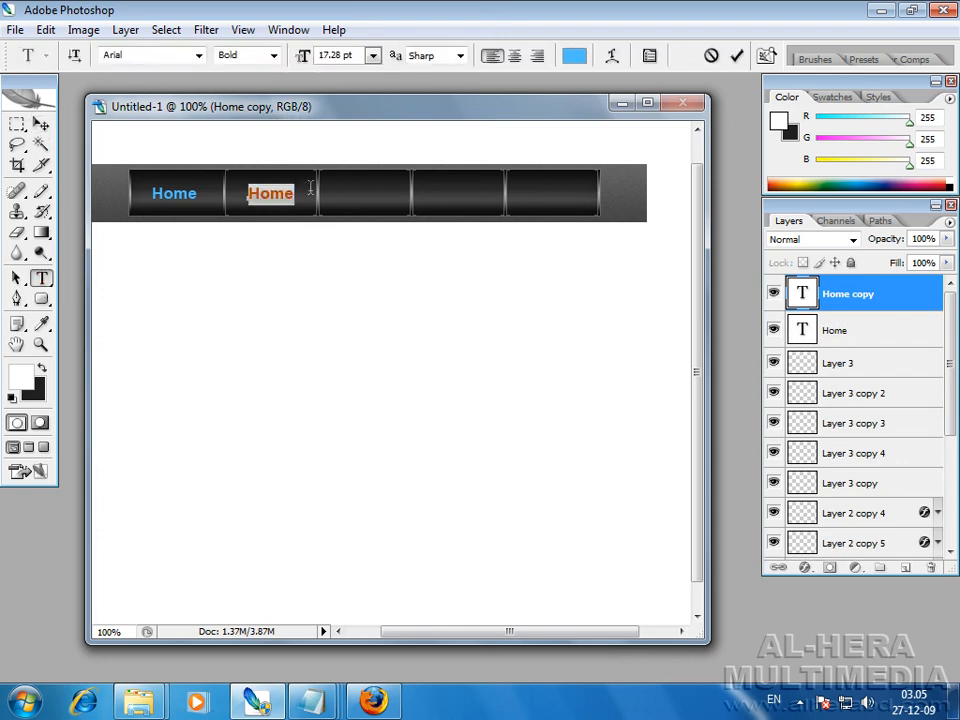
{"action": "type", "text": "Profile"}
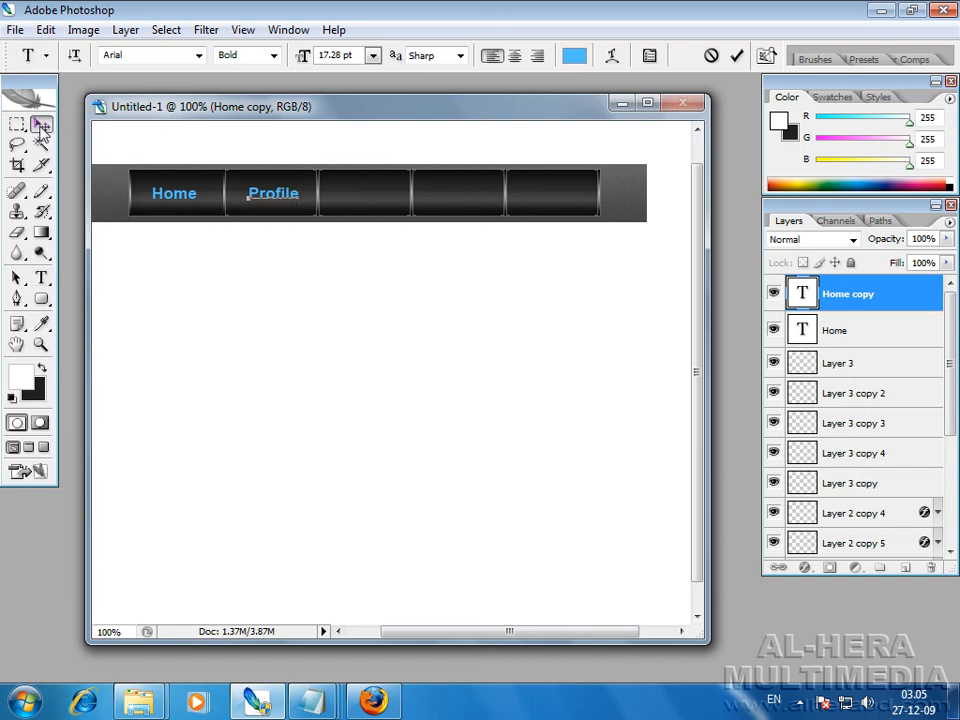
{"action": "left_click", "coordinate": [40, 124]}
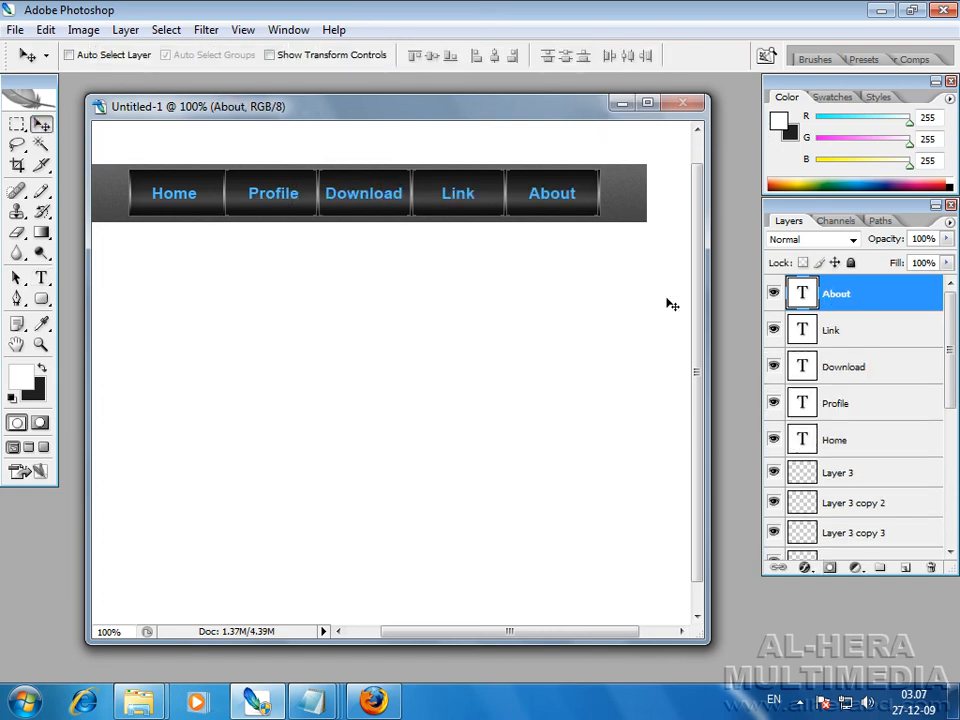
Add an Outer Glow to the About text layer and set the glow colour to light cyan (abf6ff).
{"action": "left_click", "coordinate": [805, 567]}
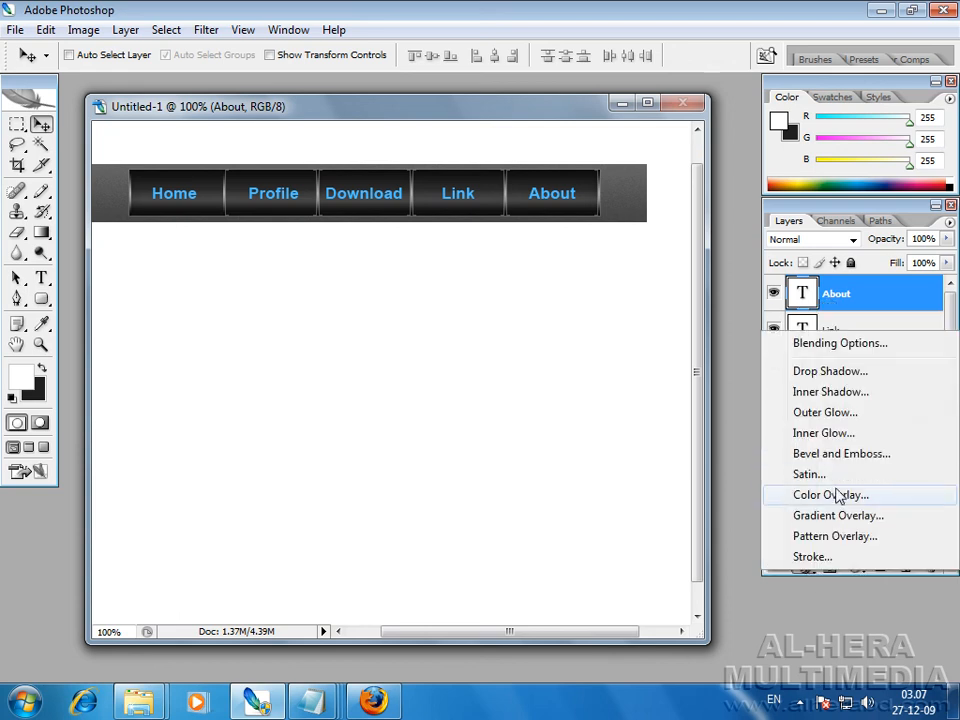
{"action": "left_click", "coordinate": [848, 416]}
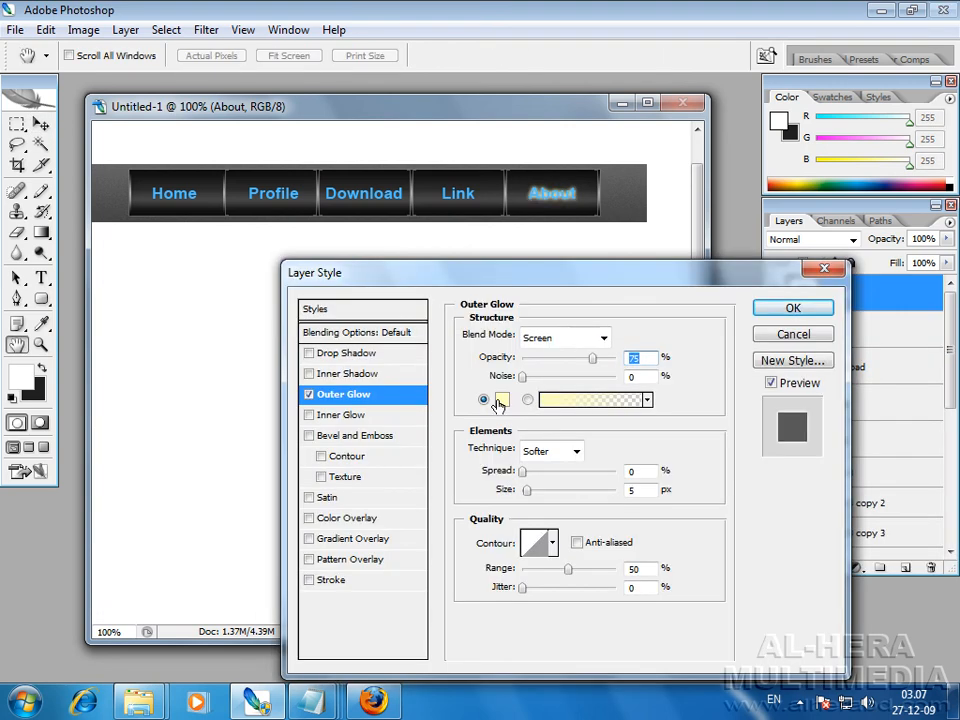
{"action": "left_click", "coordinate": [501, 400]}
{"action": "left_click", "coordinate": [714, 317]}
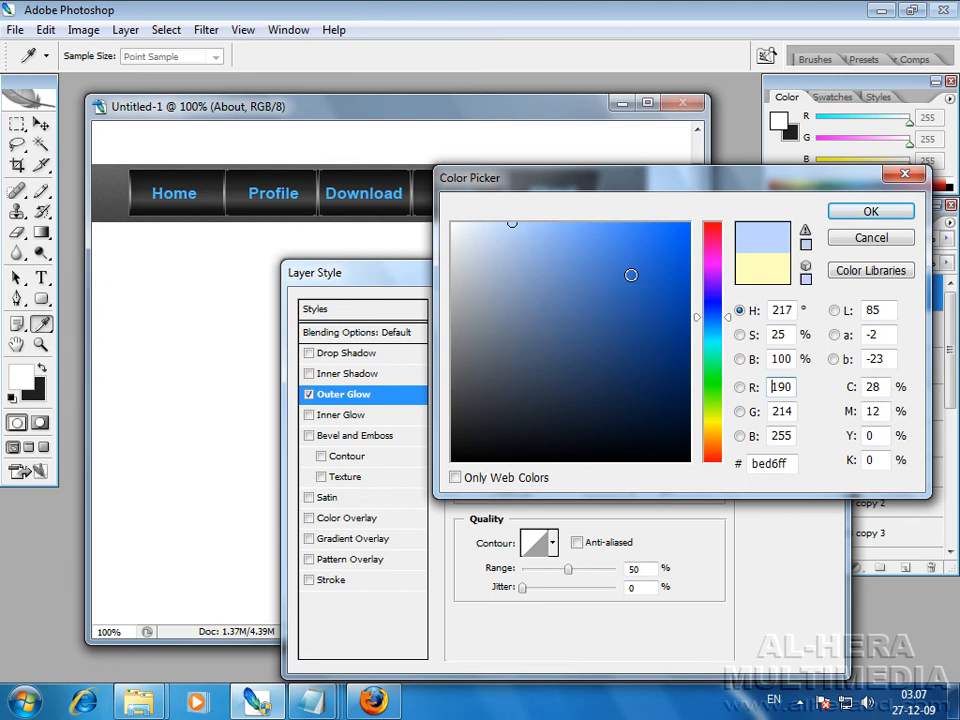
{"action": "left_click_drag", "start_coordinate": [500, 221], "coordinate": [530, 222]}
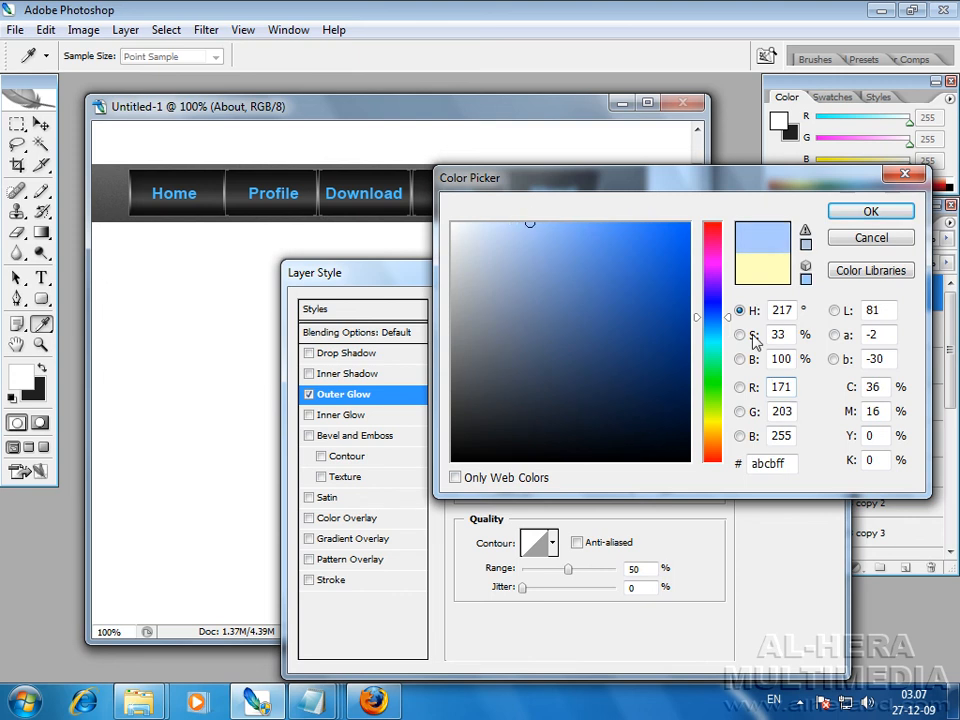
{"action": "left_click_drag", "start_coordinate": [713, 341], "coordinate": [717, 341]}
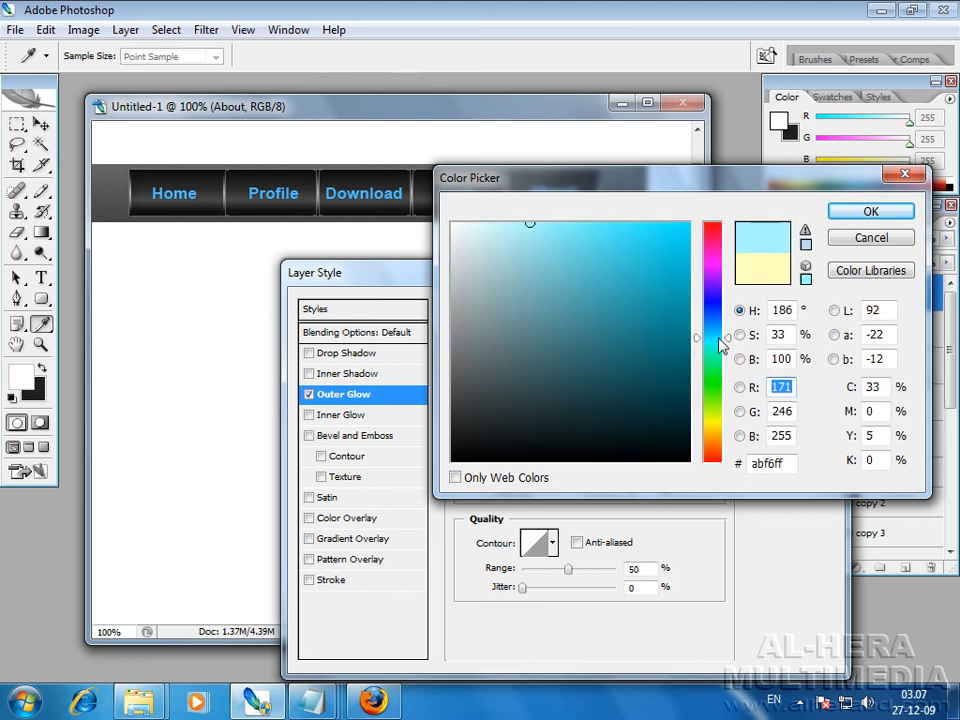
{"action": "left_click", "coordinate": [866, 212]}
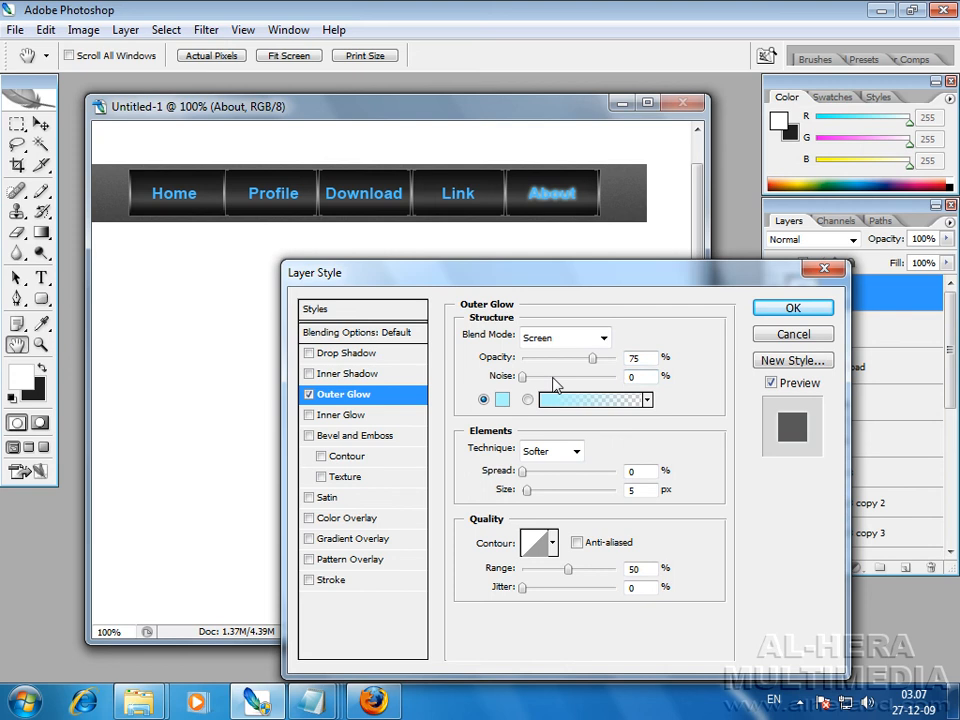
Set the About label's Outer Glow to Normal blend mode with 17% opacity and a size of 5 px.
{"action": "left_click", "coordinate": [590, 339]}
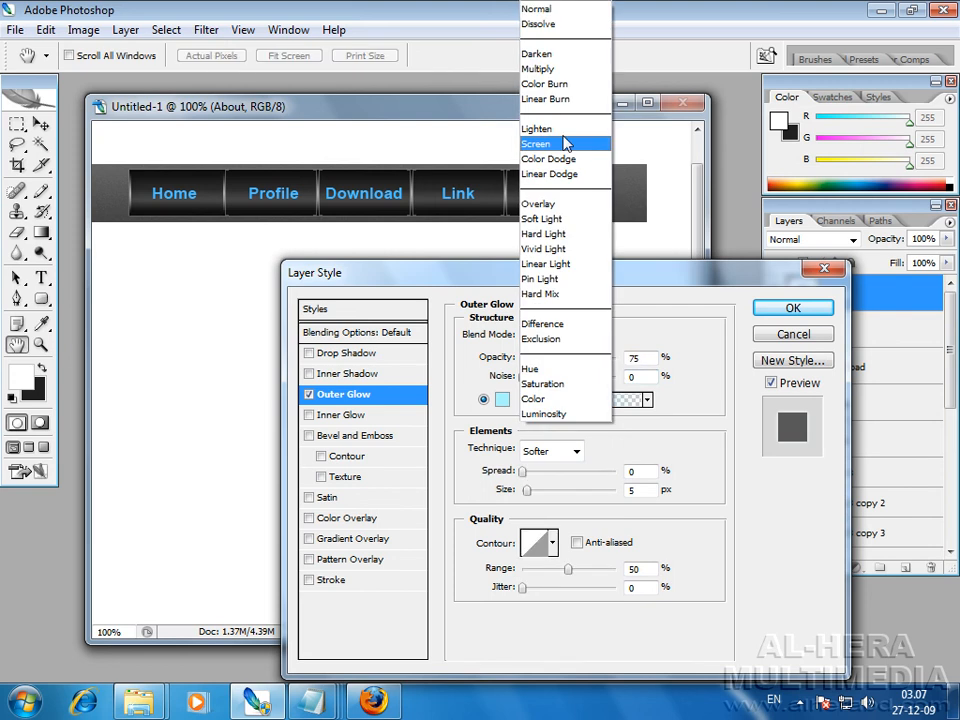
{"action": "left_click", "coordinate": [538, 9]}
{"action": "left_click_drag", "start_coordinate": [587, 368], "coordinate": [544, 364]}
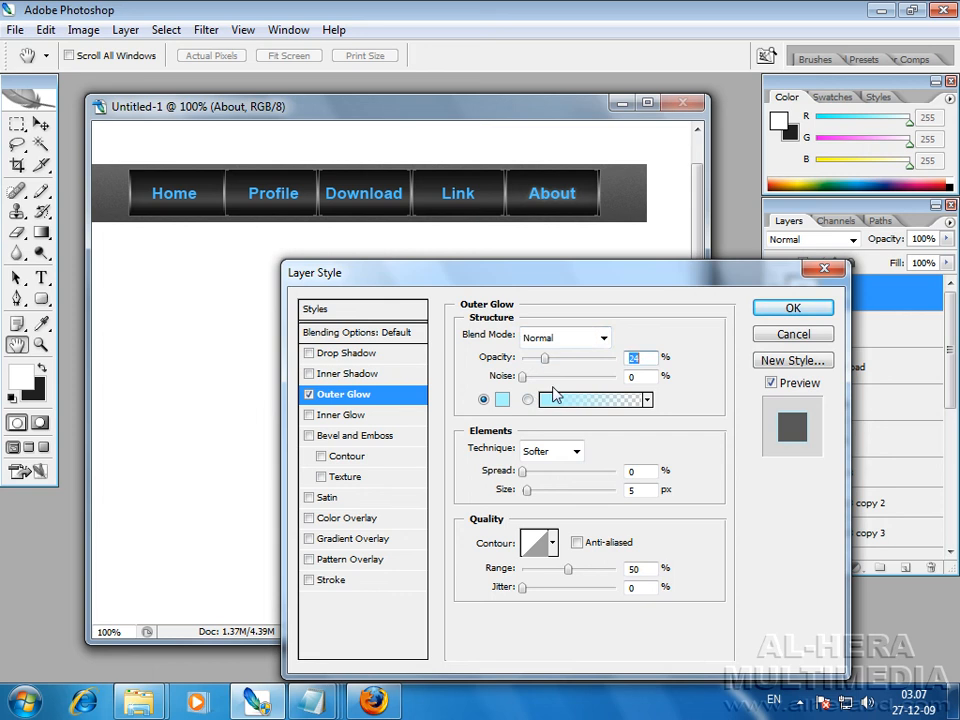
{"action": "mouse_move", "coordinate": [523, 491]}
{"action": "left_mouse_down"}
{"action": "mouse_move", "coordinate": [538, 497]}
{"action": "mouse_move", "coordinate": [530, 497]}
{"action": "left_mouse_up"}
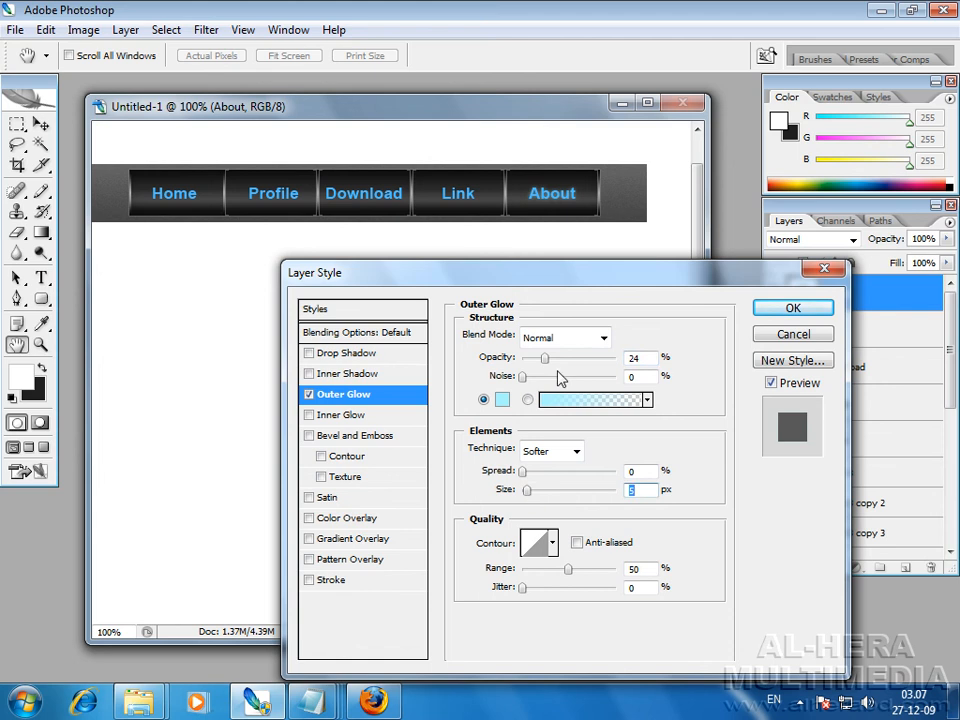
{"action": "mouse_move", "coordinate": [544, 360]}
{"action": "left_mouse_down"}
{"action": "mouse_move", "coordinate": [555, 367]}
{"action": "mouse_move", "coordinate": [540, 370]}
{"action": "left_mouse_up"}
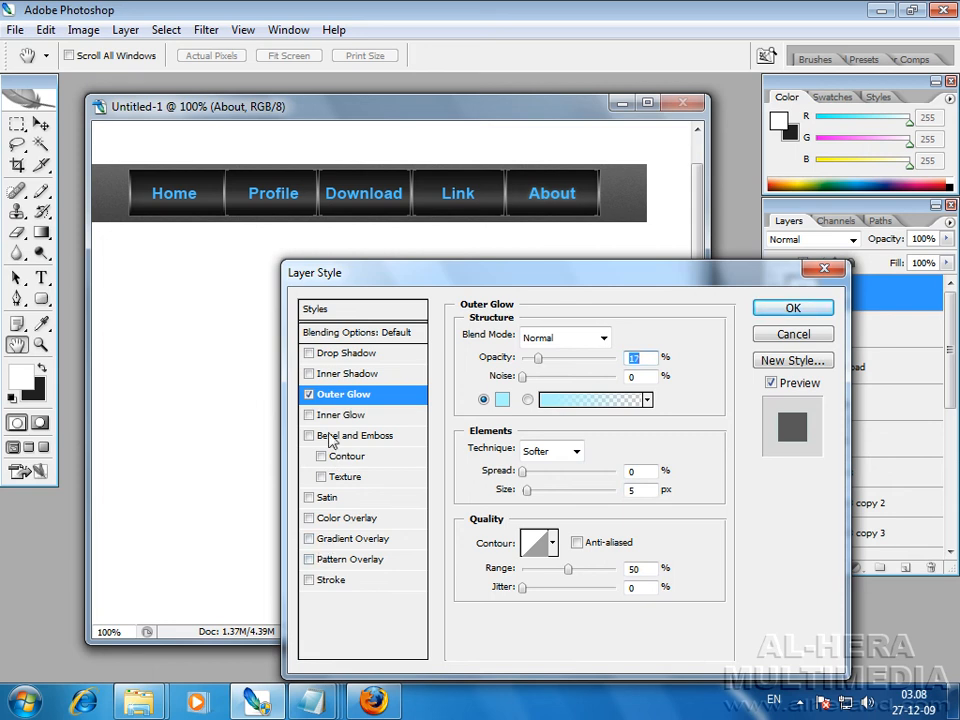
Add a Drop Shadow to the About label with 99% opacity, 95° angle, 1 px distance and 3 px size, and apply the styles.
{"action": "left_click", "coordinate": [309, 353]}
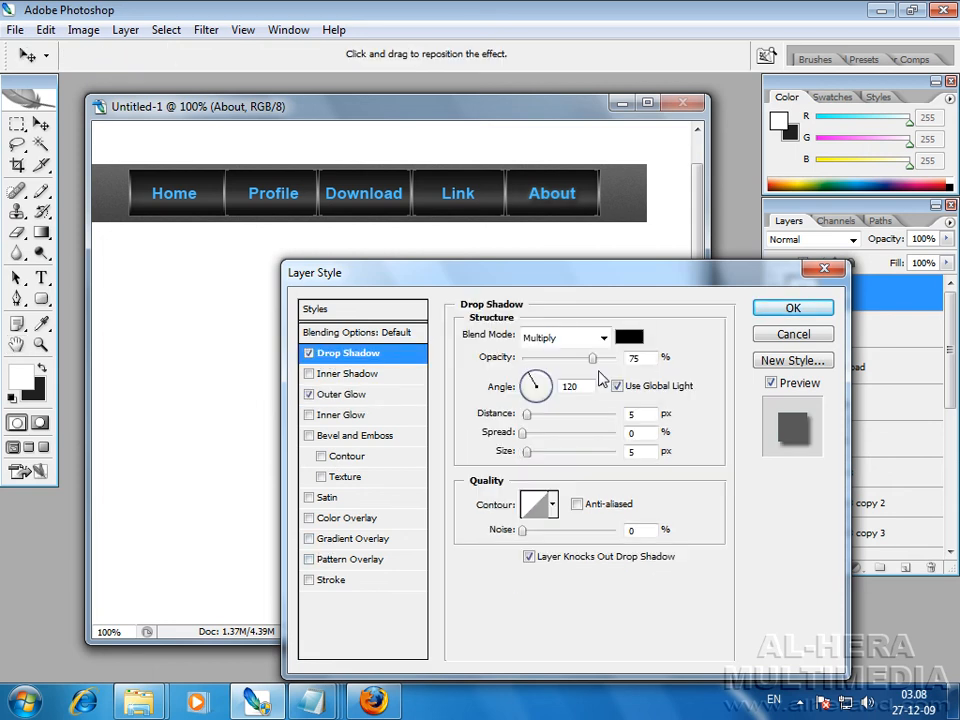
{"action": "left_click_drag", "start_coordinate": [594, 360], "coordinate": [601, 360]}
{"action": "left_click_drag", "start_coordinate": [546, 386], "coordinate": [538, 385]}
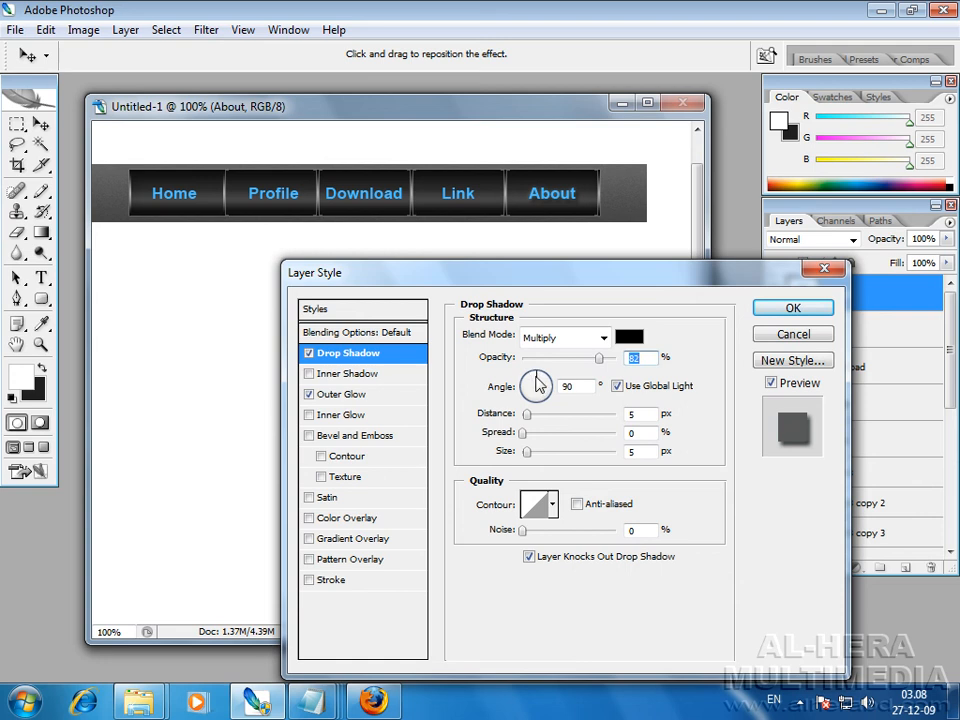
{"action": "left_click_drag", "start_coordinate": [600, 358], "coordinate": [617, 360]}
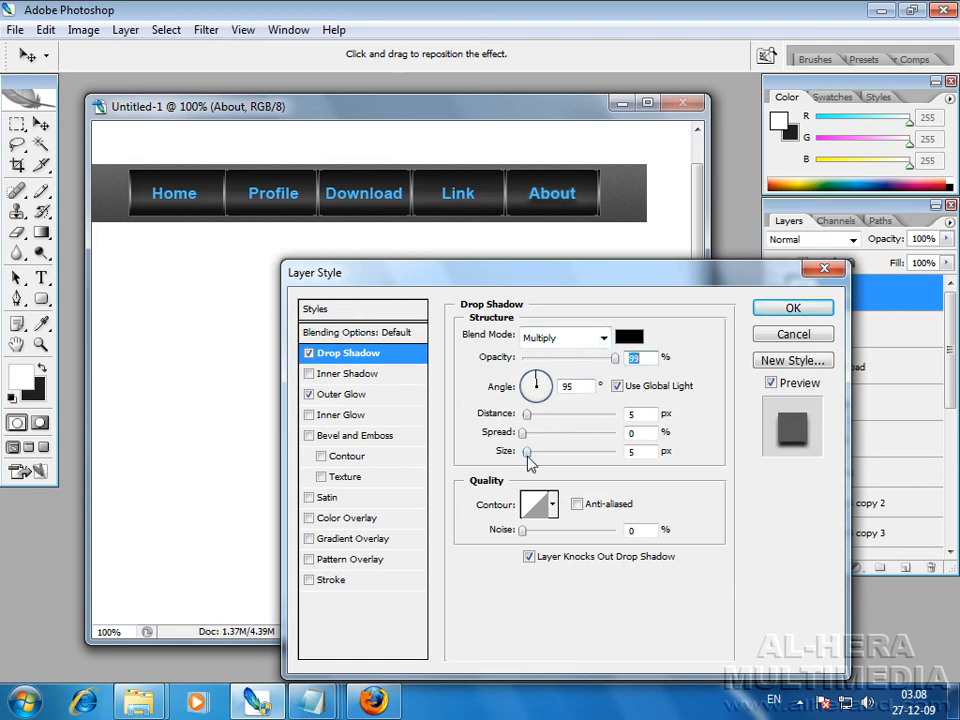
{"action": "left_click_drag", "start_coordinate": [528, 452], "coordinate": [522, 420]}
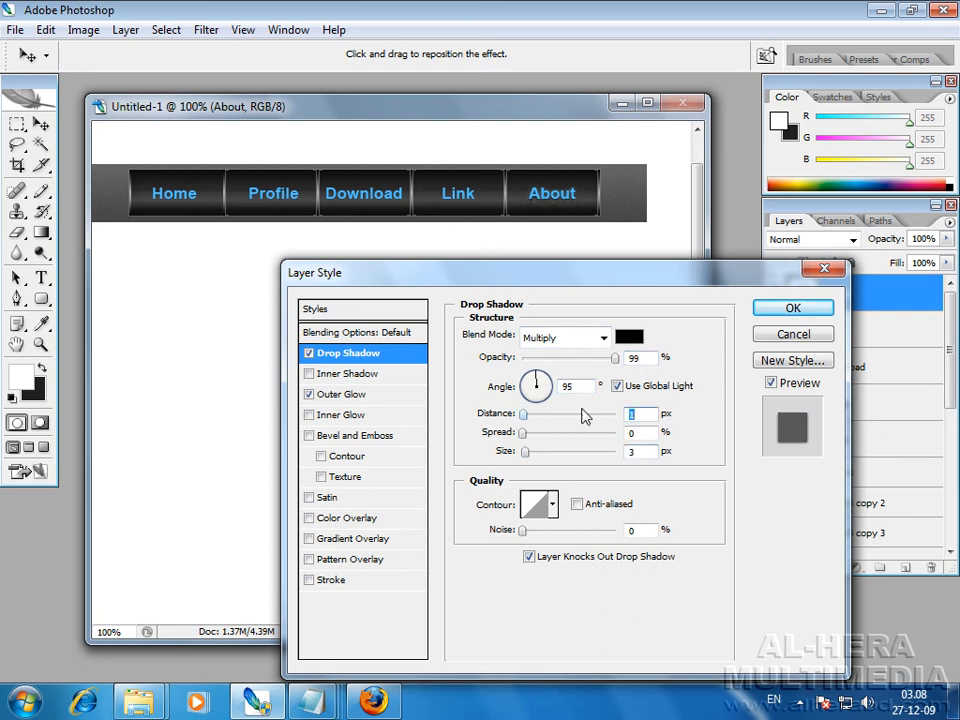
{"action": "left_click", "coordinate": [800, 316]}
Copy the About layer's style and paste it onto the Link and Download text layers.
{"action": "right_click", "coordinate": [840, 300]}
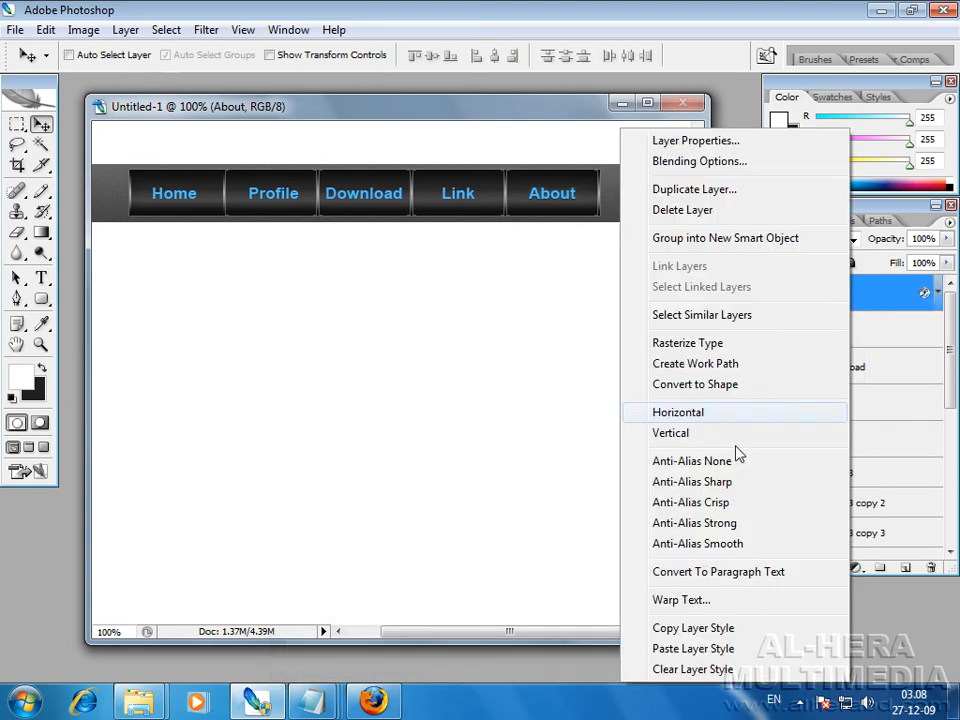
{"action": "left_click", "coordinate": [718, 630]}
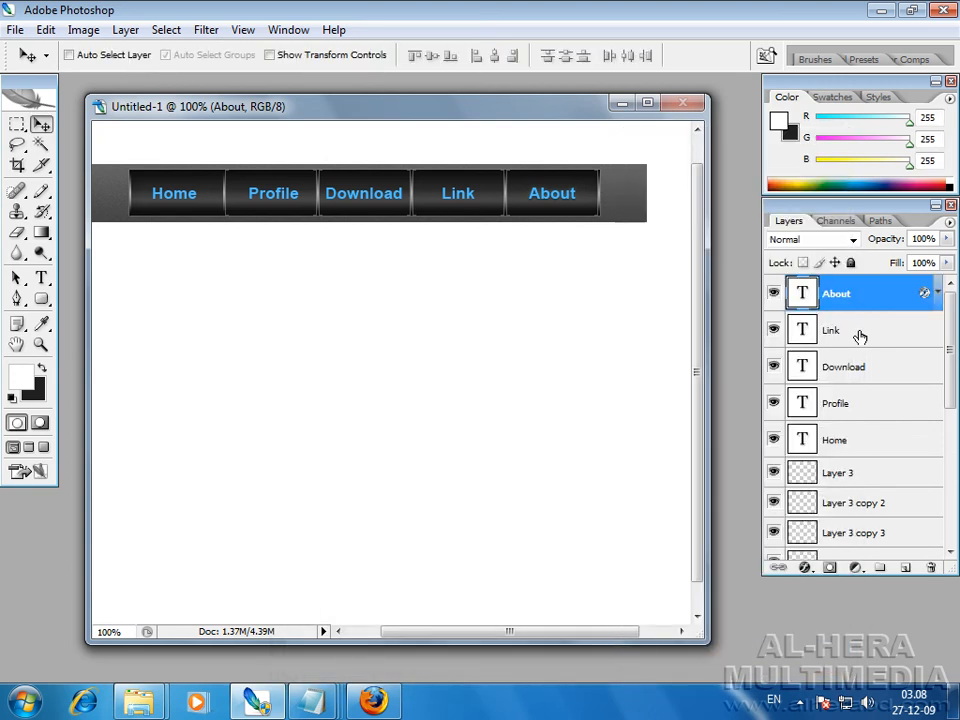
{"action": "left_click", "coordinate": [840, 337]}
{"action": "right_click", "coordinate": [838, 338]}
{"action": "left_click", "coordinate": [720, 649]}
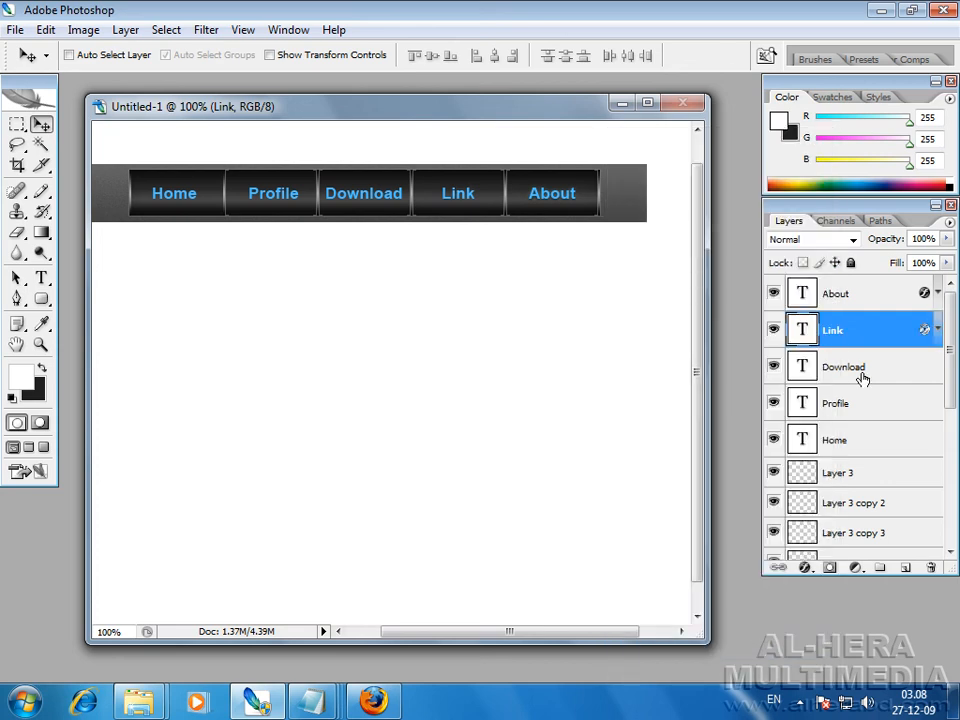
{"action": "left_click", "coordinate": [857, 366]}
{"action": "right_click", "coordinate": [857, 366]}
{"action": "left_click", "coordinate": [738, 649]}
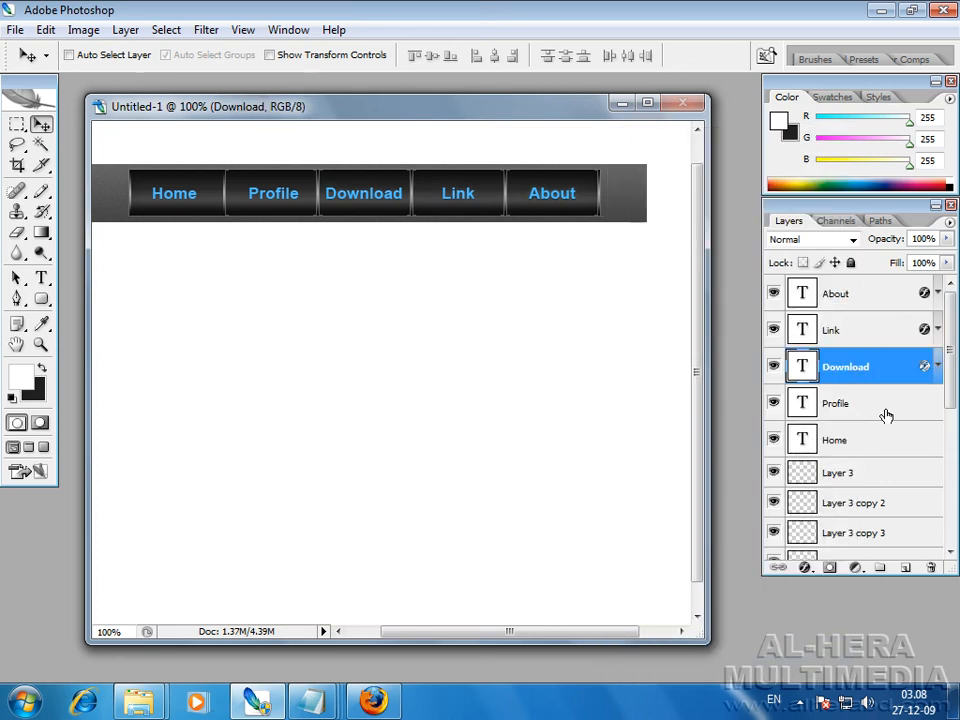
Paste the copied layer style onto the Profile and Home text layers.
{"action": "left_click", "coordinate": [825, 405]}
{"action": "right_click", "coordinate": [878, 403]}
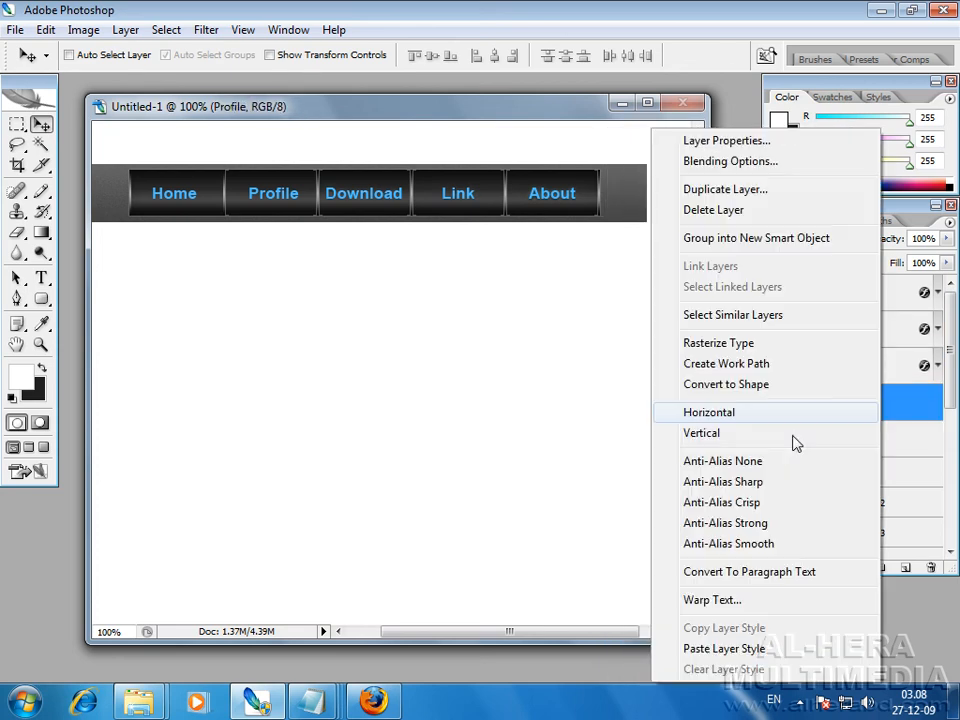
{"action": "left_click", "coordinate": [757, 648]}
{"action": "left_click", "coordinate": [860, 439]}
{"action": "right_click", "coordinate": [874, 439]}
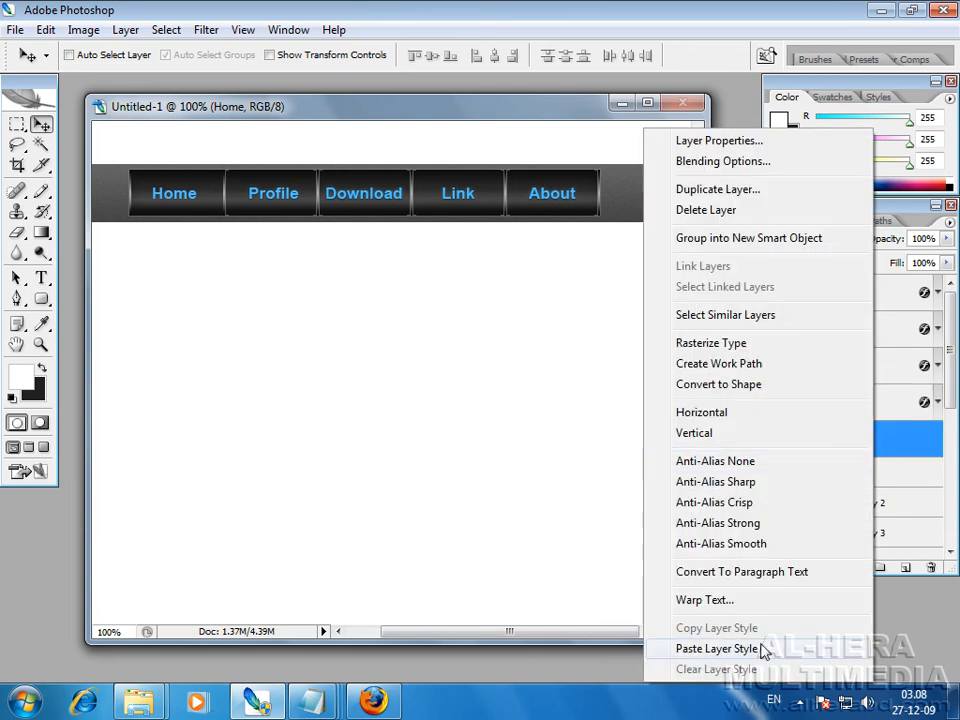
{"action": "left_click", "coordinate": [705, 648]}
{"action": "key", "text": "ctrl+minus"}
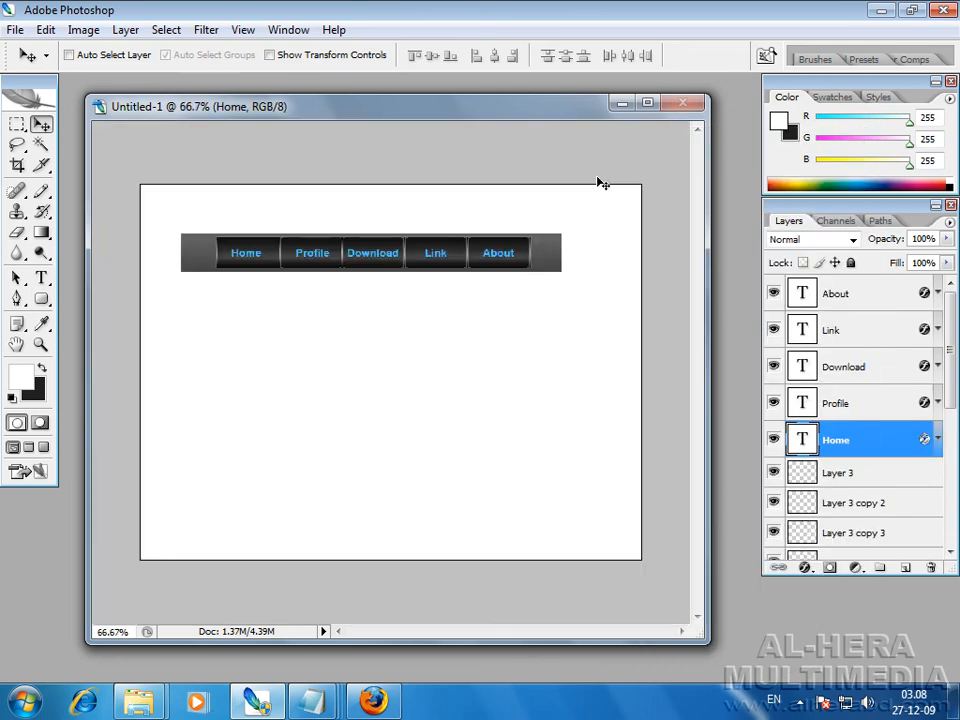
{"action": "key", "text": "ctrl+plus"}
{"action": "left_click_drag", "start_coordinate": [362, 306], "coordinate": [401, 300]}
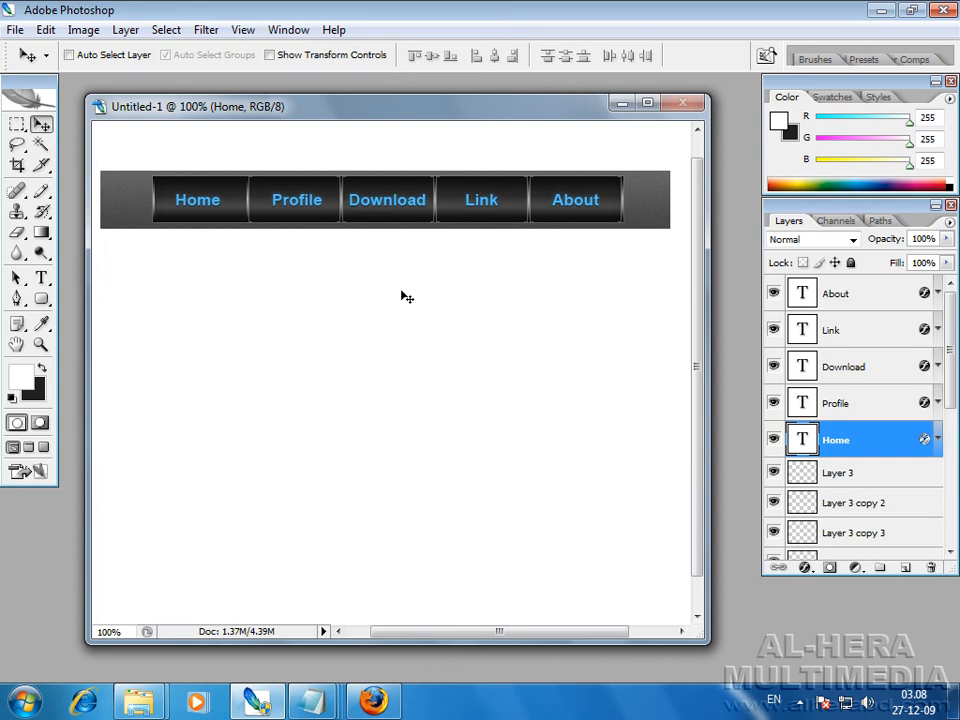
{"action": "mouse_move", "coordinate": [469, 116]}
{"action": "left_mouse_down"}
{"action": "mouse_move", "coordinate": [482, 116]}
{"action": "mouse_move", "coordinate": [467, 118]}
{"action": "left_mouse_up"}
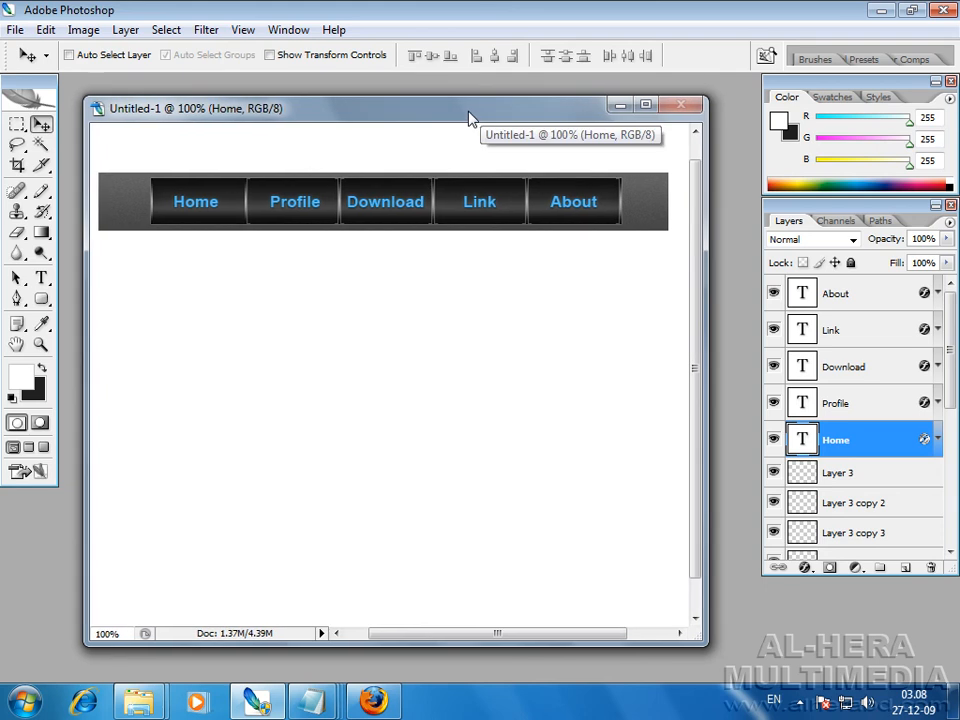
{"action": "mouse_move", "coordinate": [474, 117]}
{"action": "left_mouse_down"}
{"action": "mouse_move", "coordinate": [484, 118]}
{"action": "mouse_move", "coordinate": [469, 114]}
{"action": "left_mouse_up"}
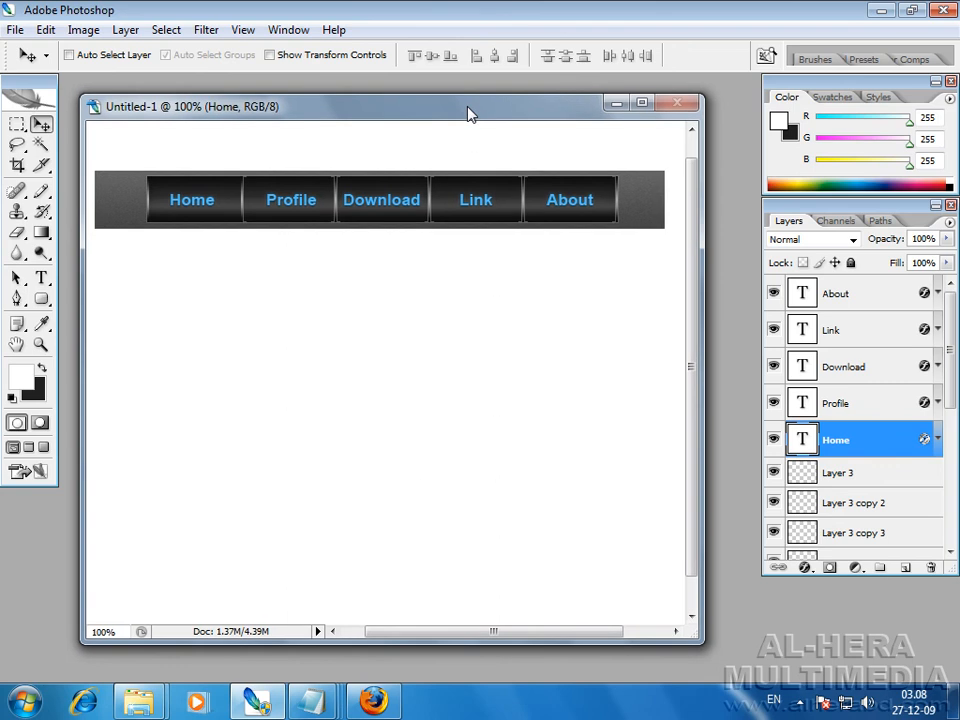